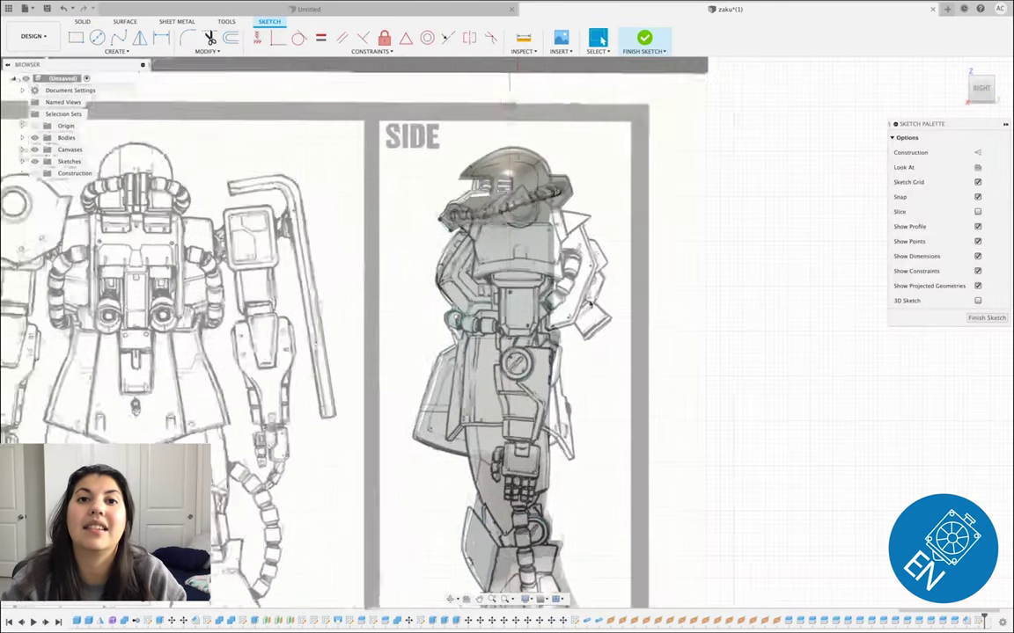
Trace the backpack's closed five-sided outline over the side reference image with connected lines, starting with a top edge about 0.78 mm long.
scroll(543, 204, "up", 8)
left_click(501, 179)
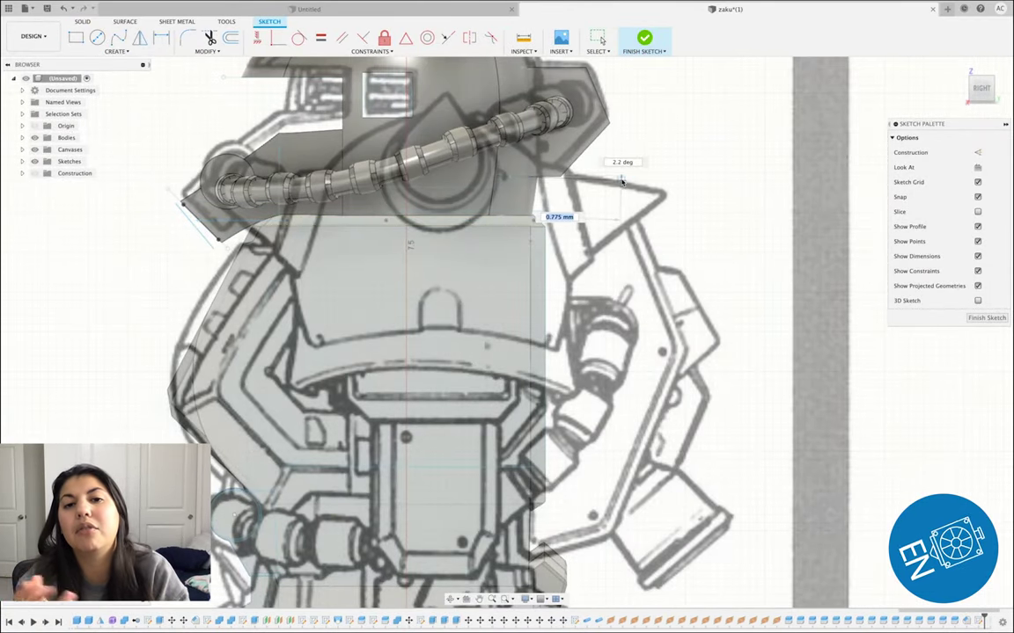
left_click(620, 185)
left_click(675, 354)
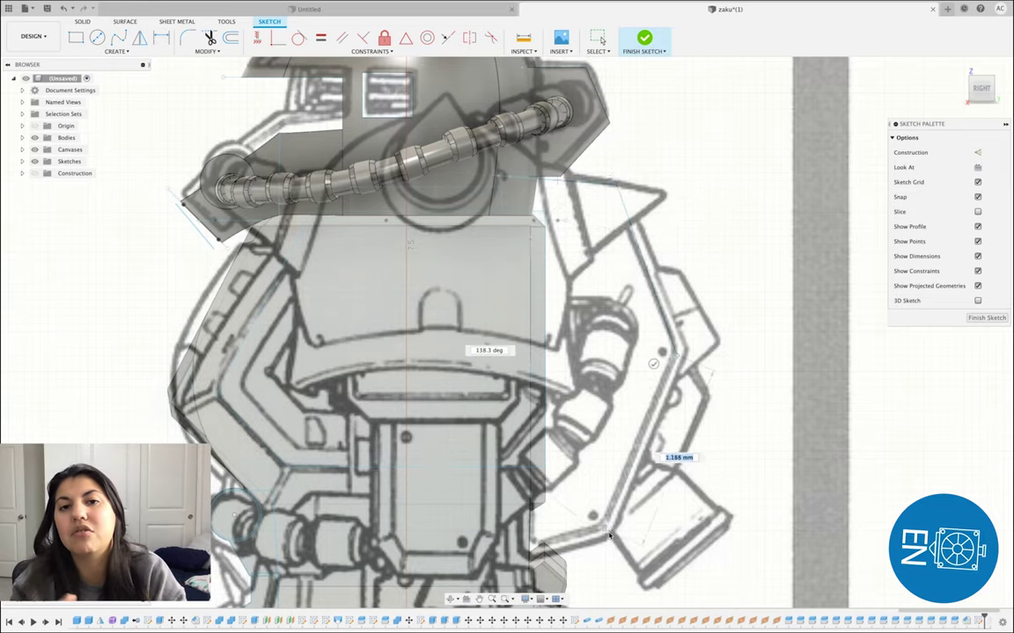
left_click(607, 531)
left_click(531, 553)
left_click(501, 179)
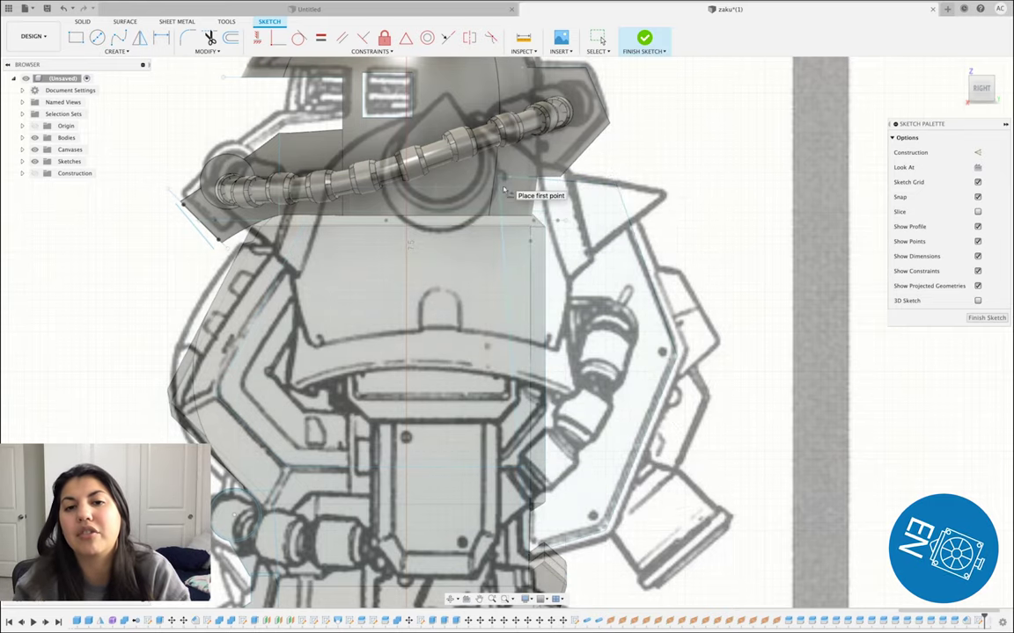
Apply a Horizontal/Vertical constraint to the backpack outline's long inner line beside the torso and finish the sketch.
left_click(257, 38)
left_click(517, 396)
scroll(823, 379, "down", 2)
left_click(988, 318)
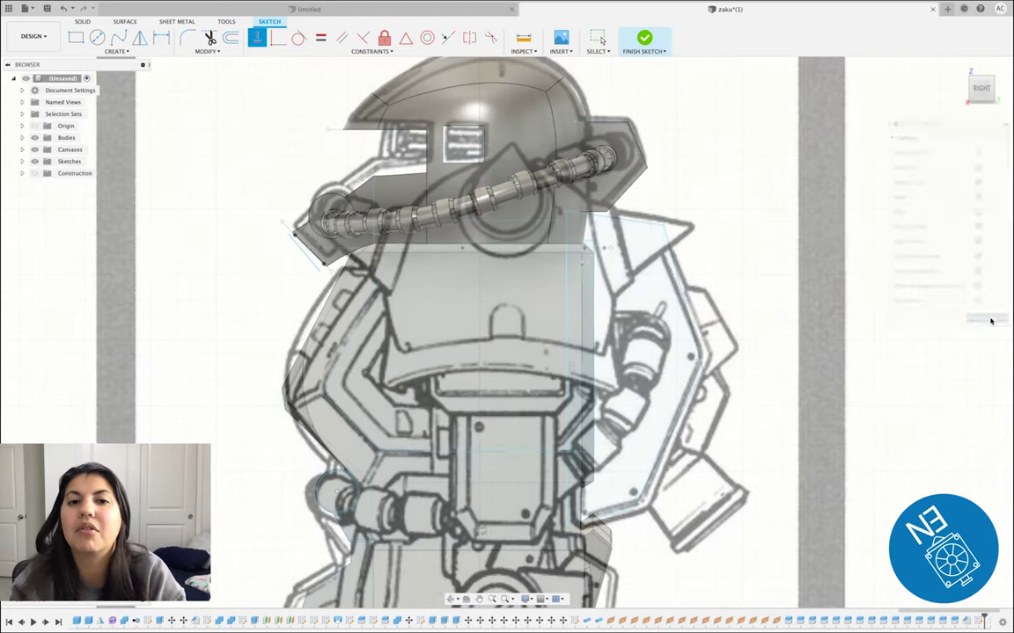
Extrude the backpack profile -0.80 mm from the centre plane to one side as a new body, viewed from the back.
left_click(1004, 90)
left_click(96, 37)
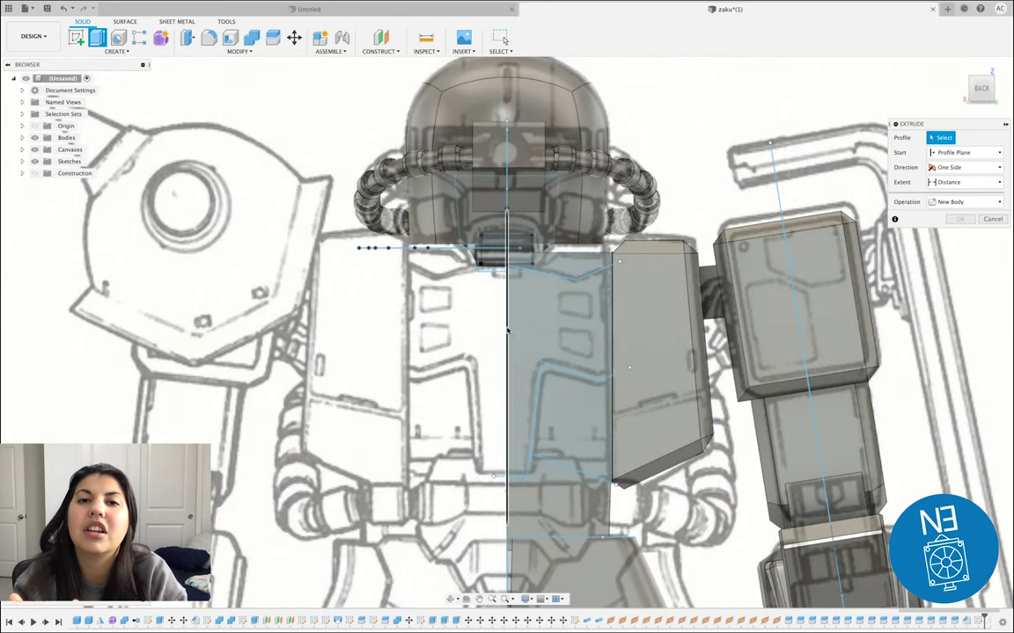
left_click(509, 331)
left_click_drag(498, 367, 635, 367)
left_click(968, 232)
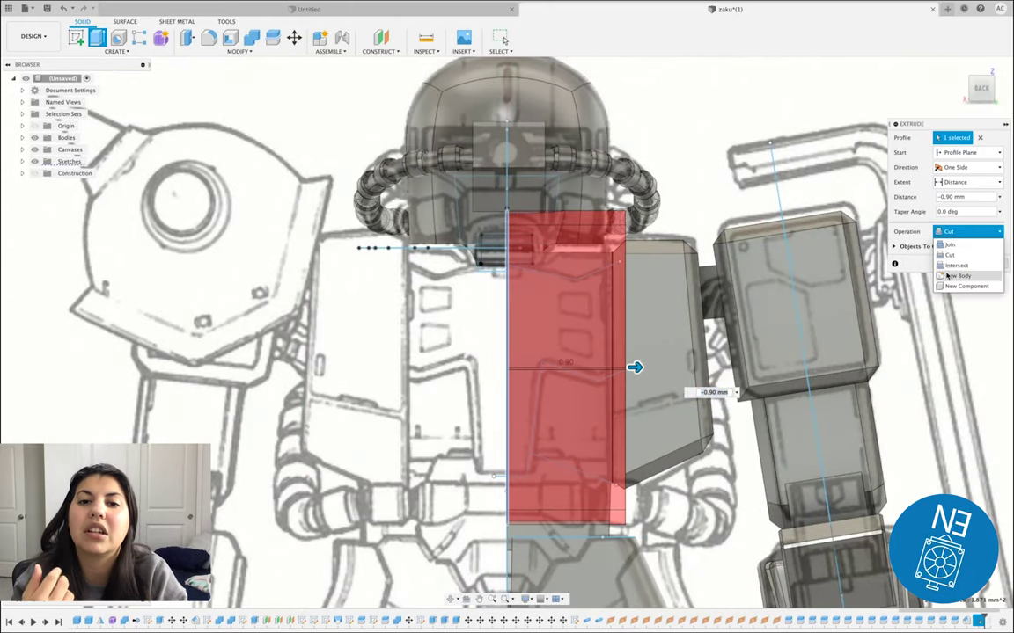
left_click(955, 268)
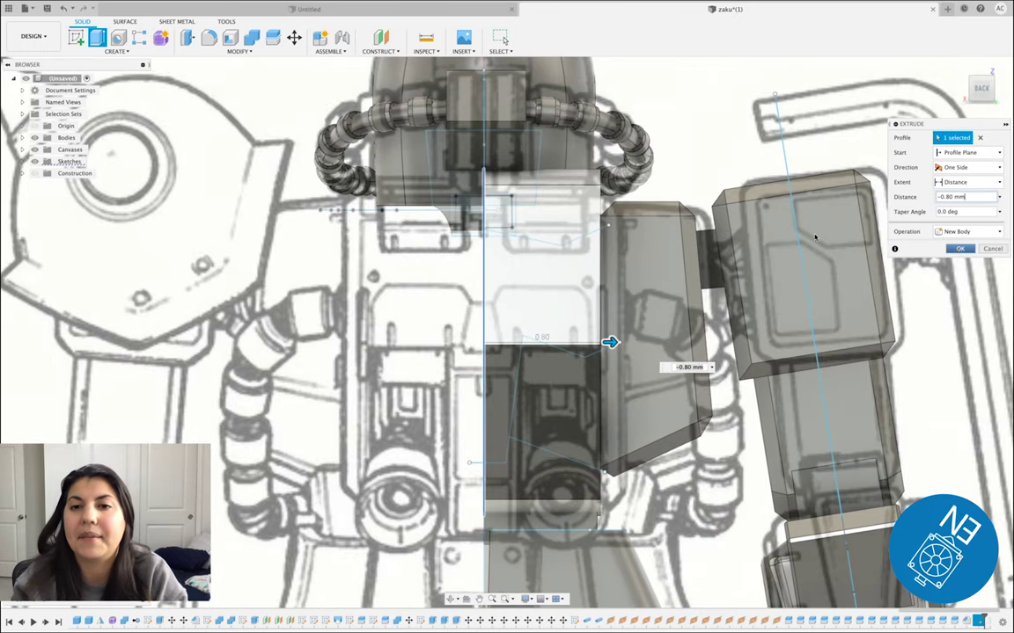
key("Return")
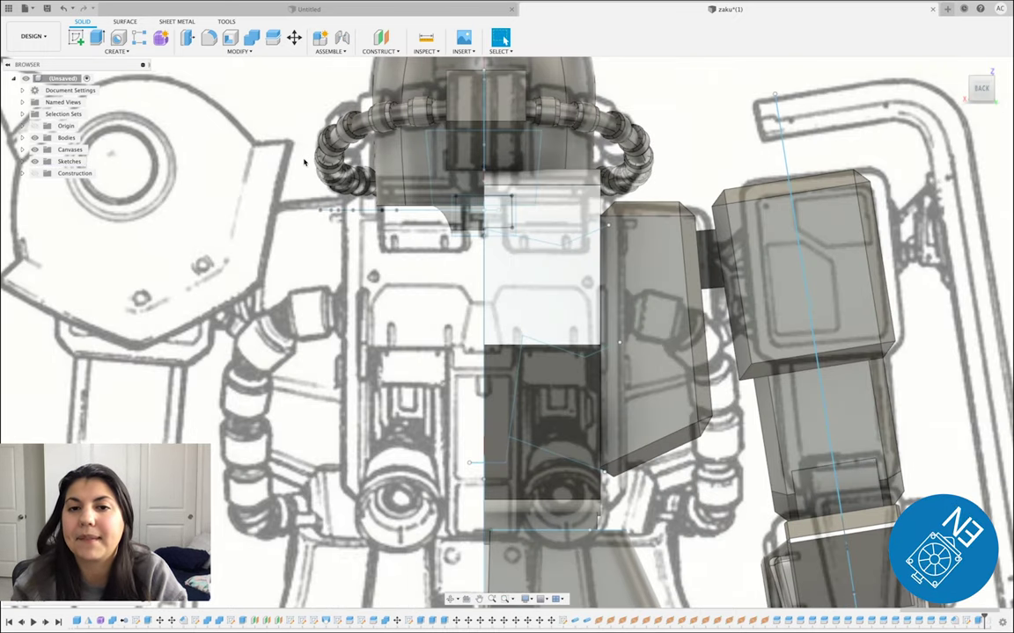
Chamfer eight outer edges of the backpack body with an equal distance of 0.05 mm.
left_click(235, 51)
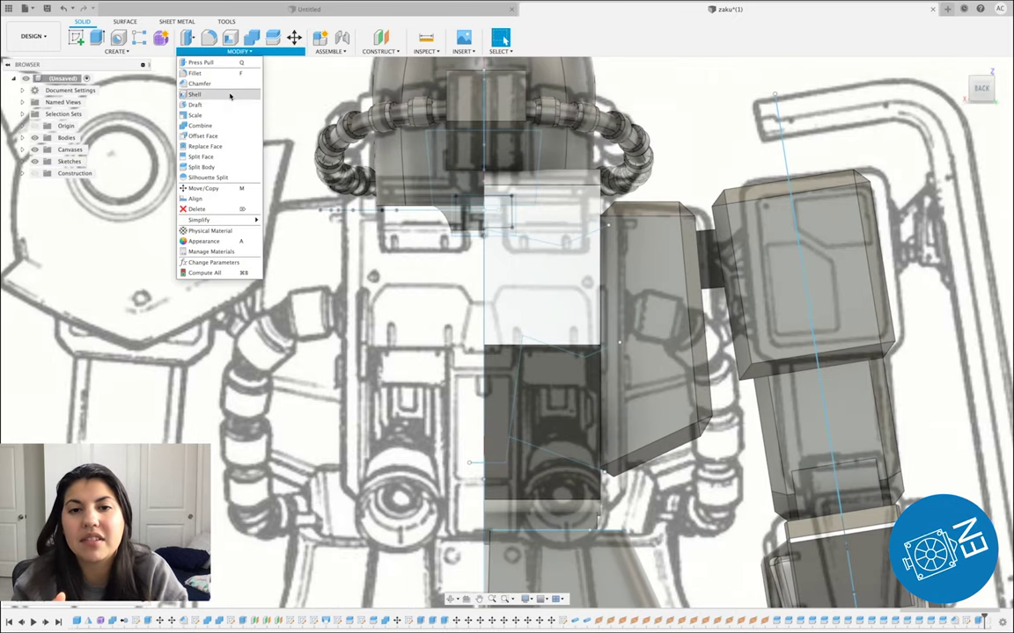
left_click(203, 83)
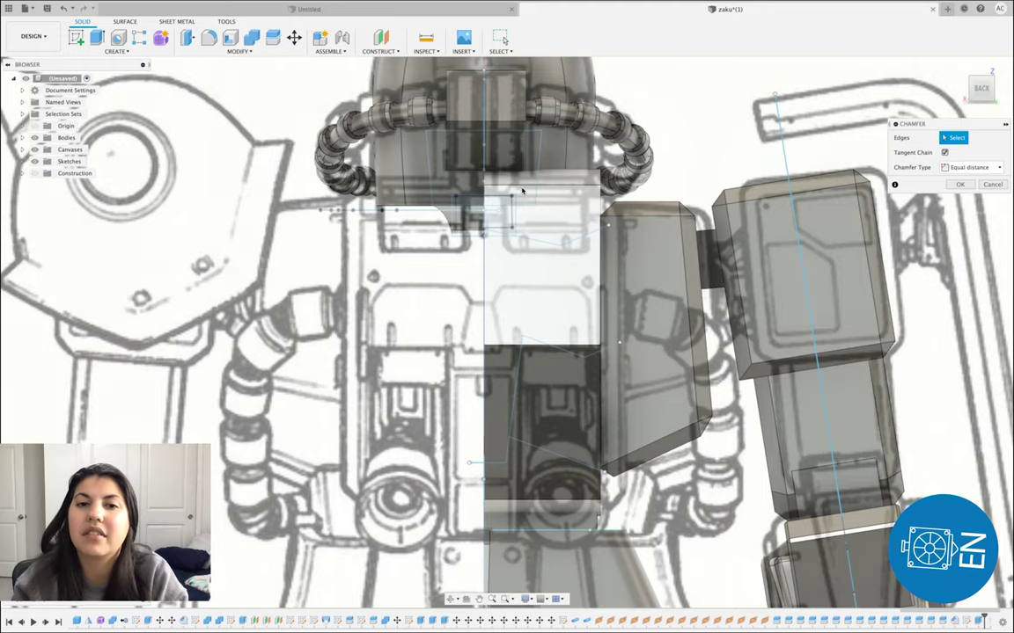
left_click(523, 184)
left_click(601, 269)
left_click(601, 407)
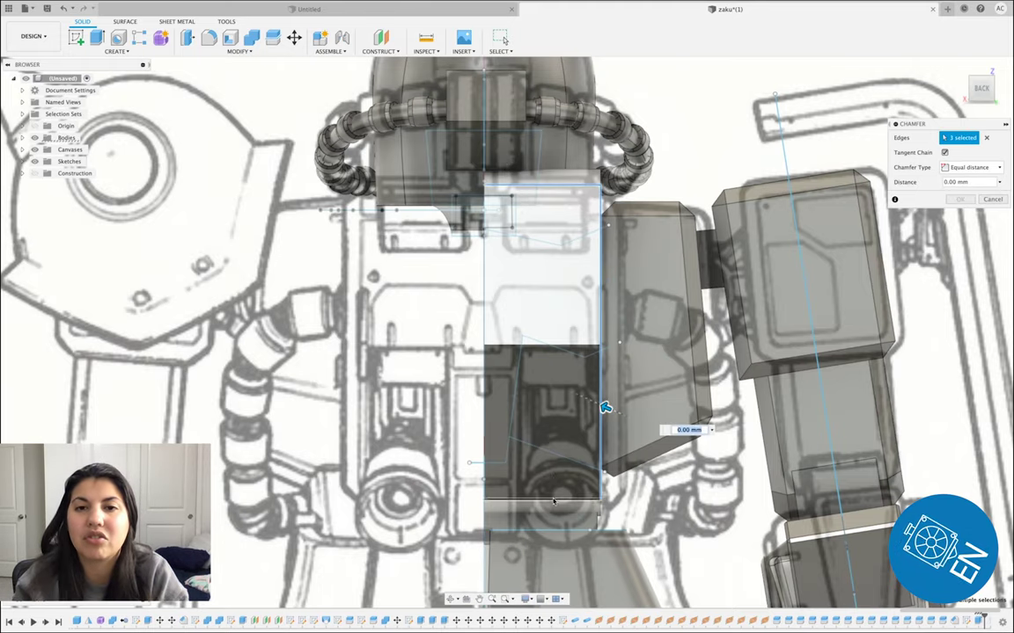
left_click(547, 500)
left_click_drag(981, 88, 946, 90)
left_click(491, 494)
left_click(516, 484)
left_click(457, 164)
scroll(507, 507, "up", 5)
left_click(514, 507)
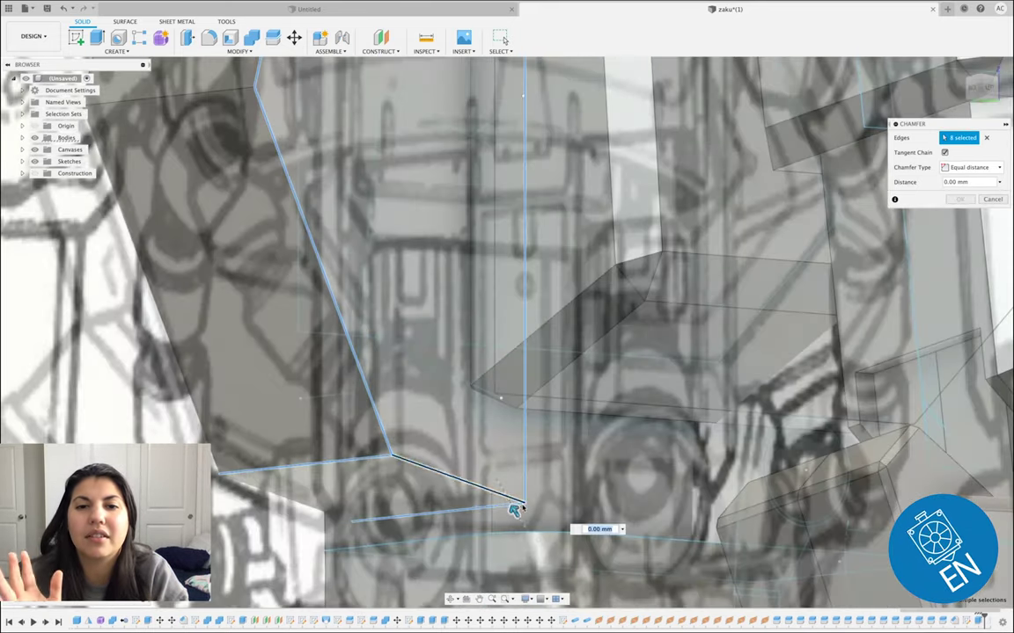
left_click_drag(515, 509, 508, 501)
scroll(508, 500, "down", 5)
left_click(980, 88)
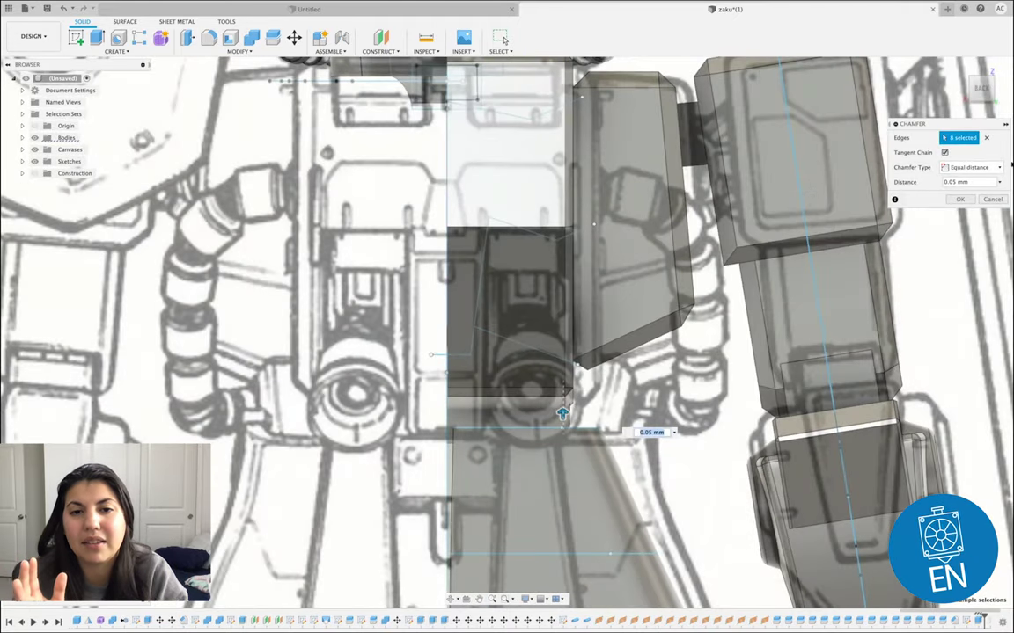
left_click(959, 200)
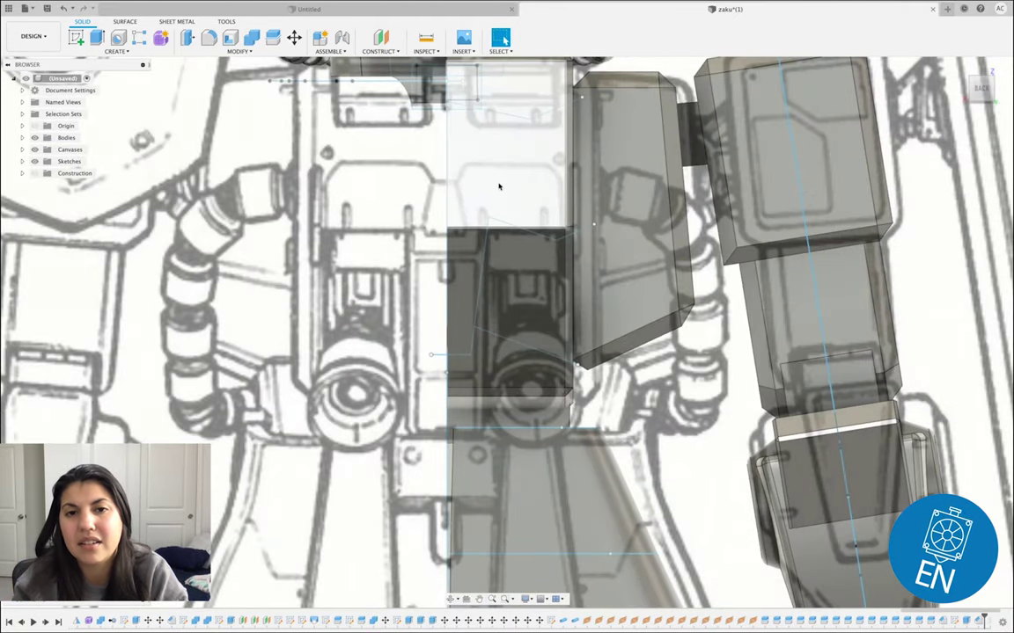
Create a sketch on the backpack's slanted lower rear face, draw a circle about 0.48 mm in diameter for the thruster, and finish the sketch.
right_click(508, 284)
left_click(495, 335)
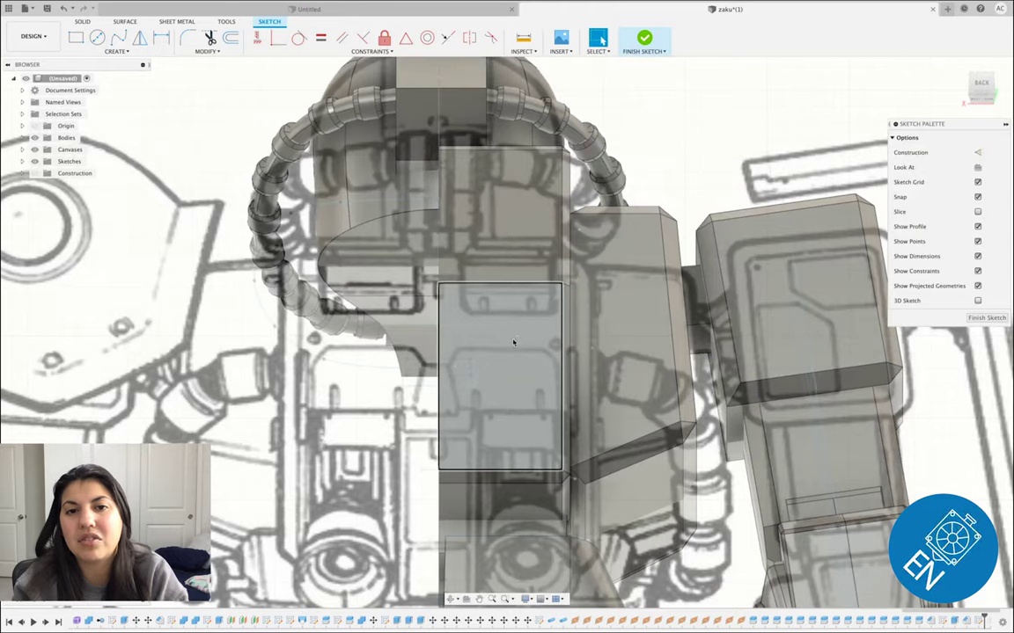
left_click(98, 39)
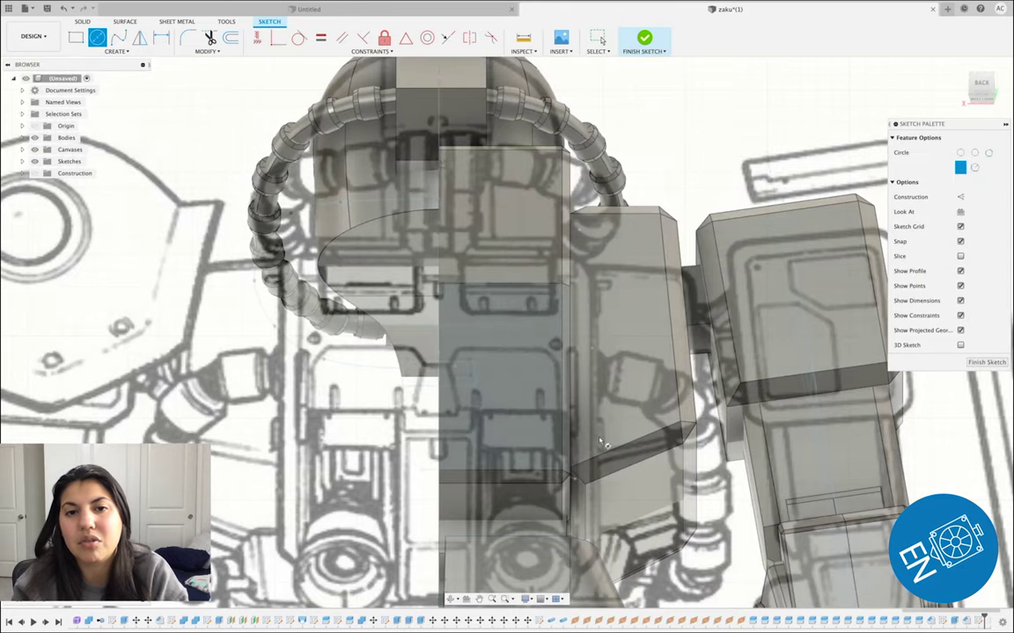
left_click(502, 409)
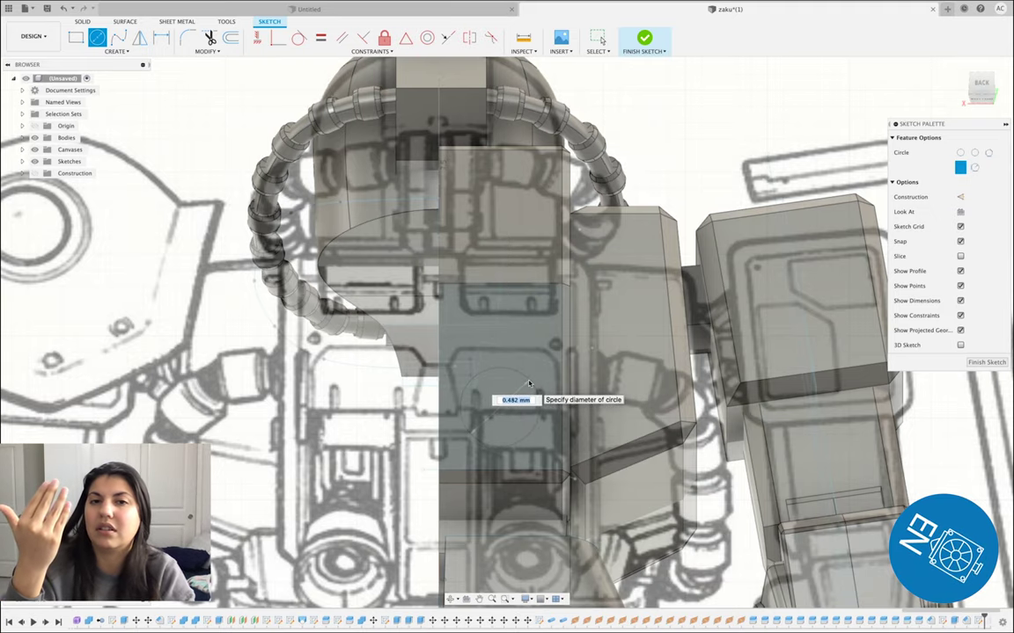
left_click(529, 383)
left_click(986, 363)
Reopen the thruster sketch, draw a rectangle about 0.55 mm wide enclosing the circle with its top edge close above it, and finish the sketch.
left_click(978, 623)
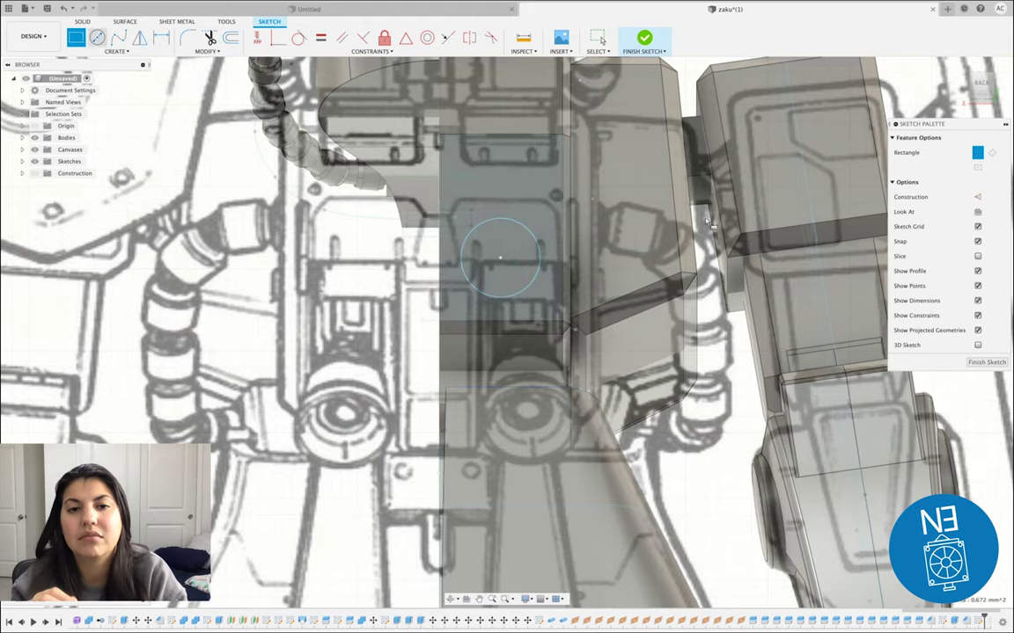
scroll(549, 306, "up", 5)
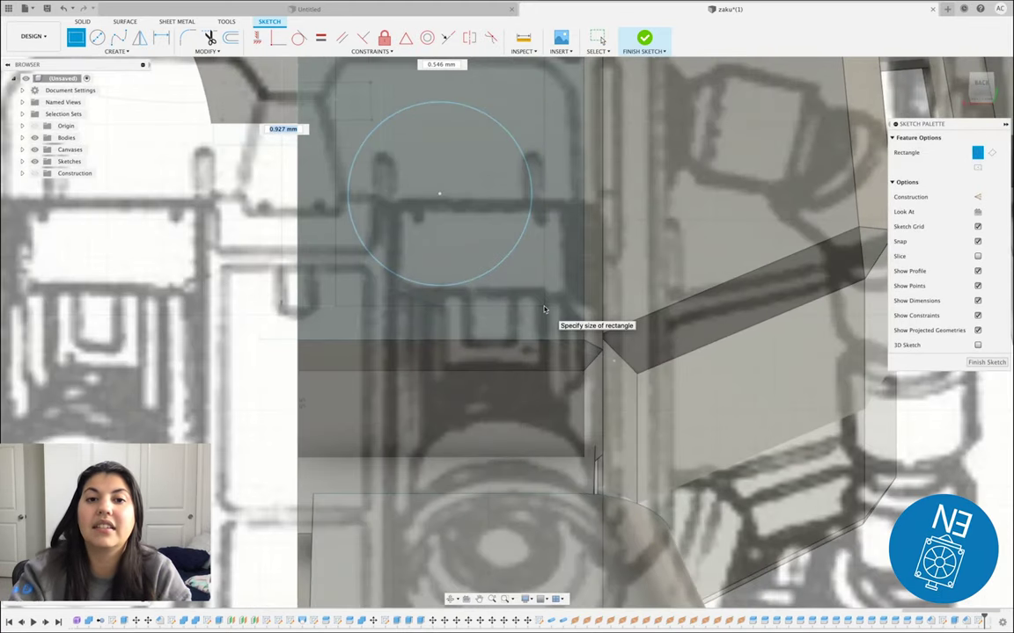
scroll(545, 308, "down", 5)
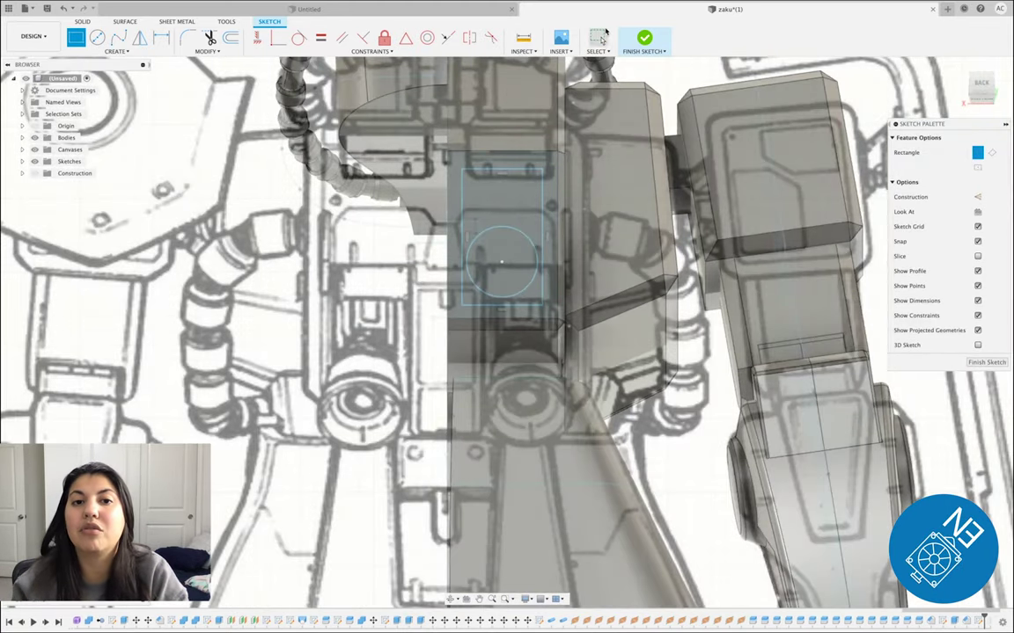
left_click(603, 34)
left_click_drag(981, 86, 877, 111)
left_click(644, 38)
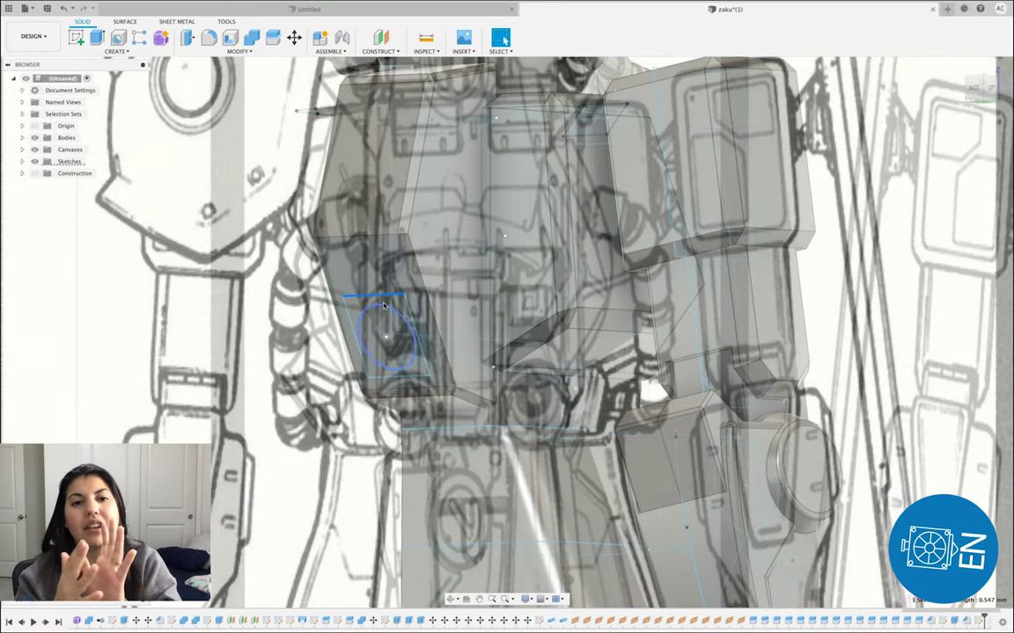
Extrude the circle and surrounding rectangle profiles -0.30 mm into the backpack as a cut with a -20 degree taper.
left_click(385, 343)
key("e")
left_click(380, 341)
left_click(373, 309)
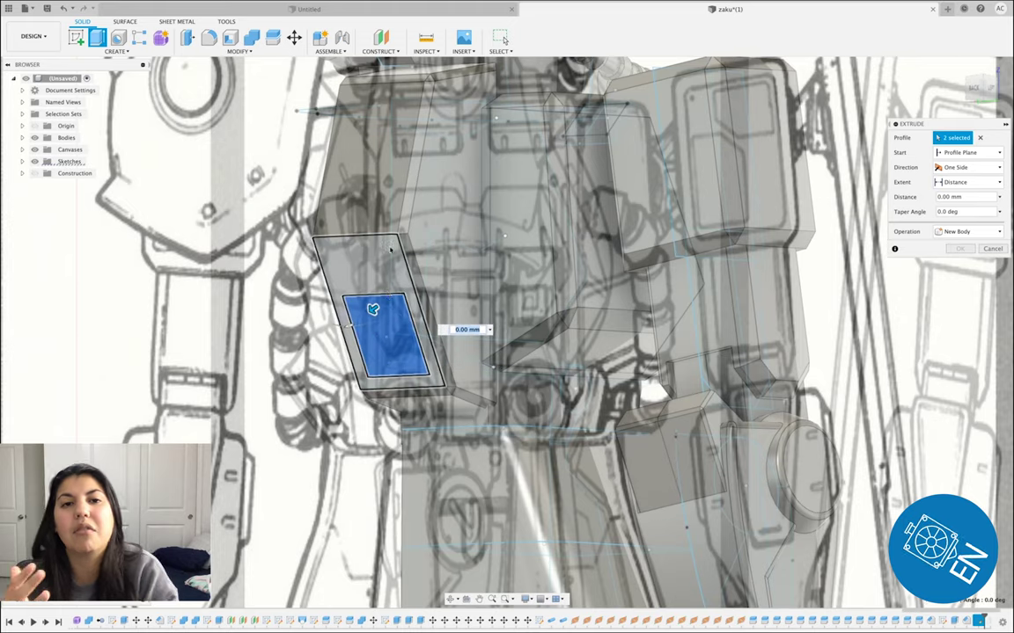
left_click_drag(374, 307, 408, 281)
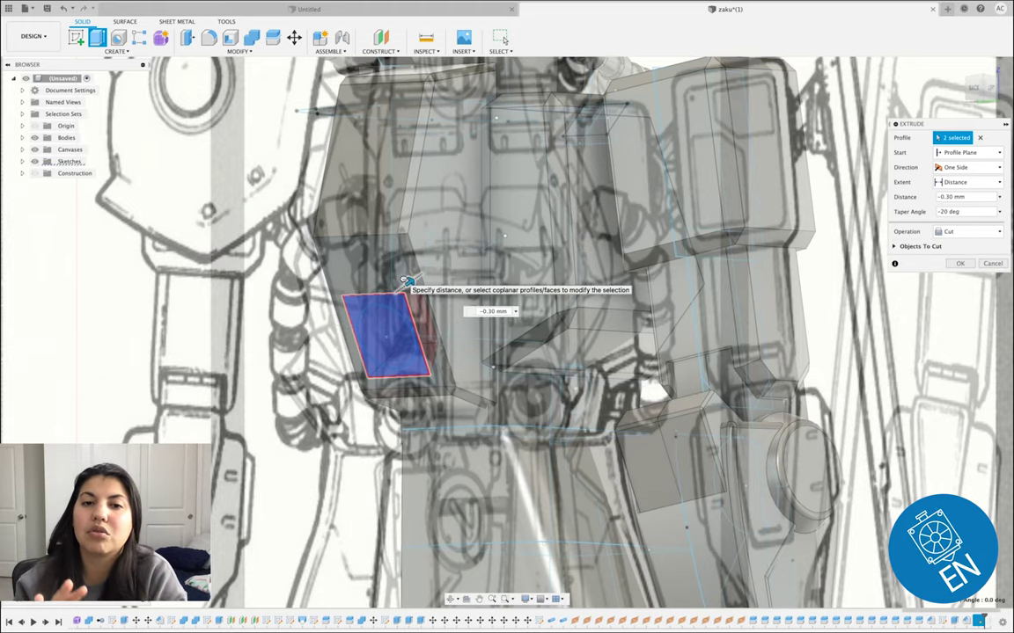
left_click(959, 264)
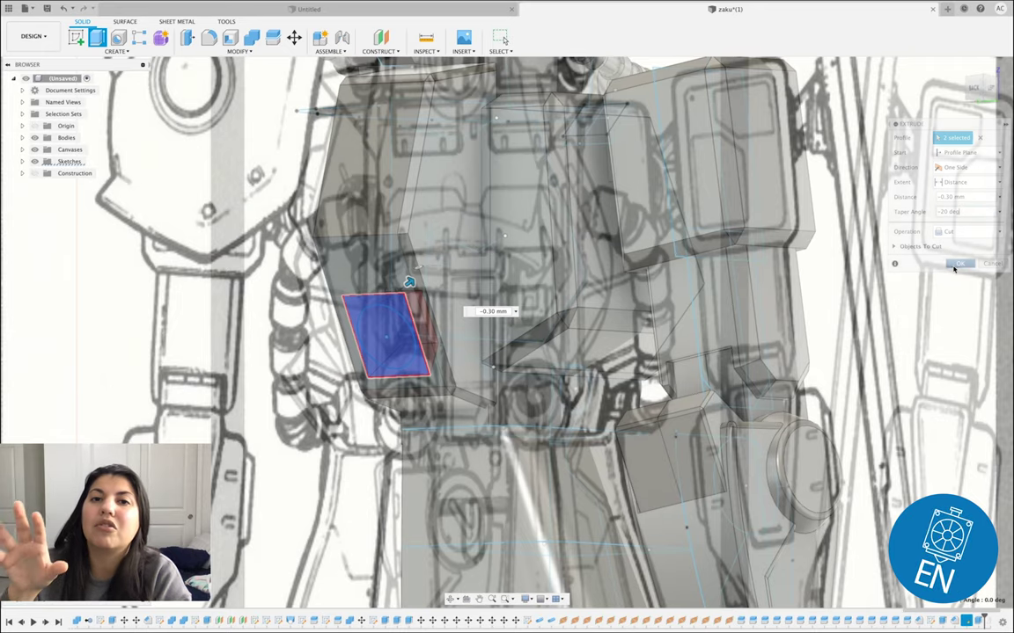
Extrude the thruster circle on two sides as a new body, with distances -0.30 mm and -0.40 mm and a 20 degree taper on side 2.
left_click(379, 332)
left_click(97, 39)
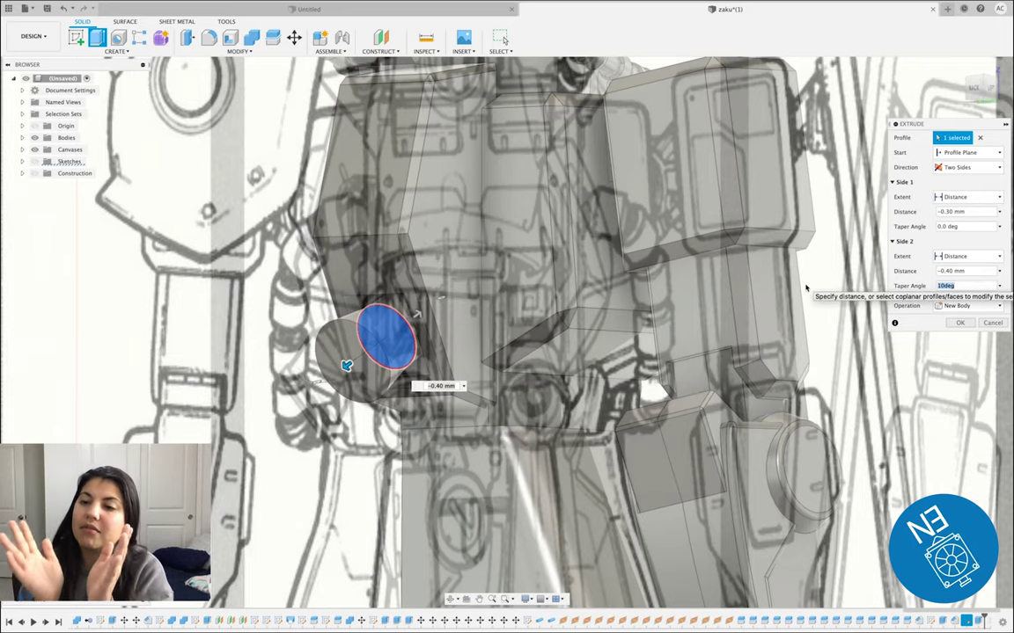
type("0")
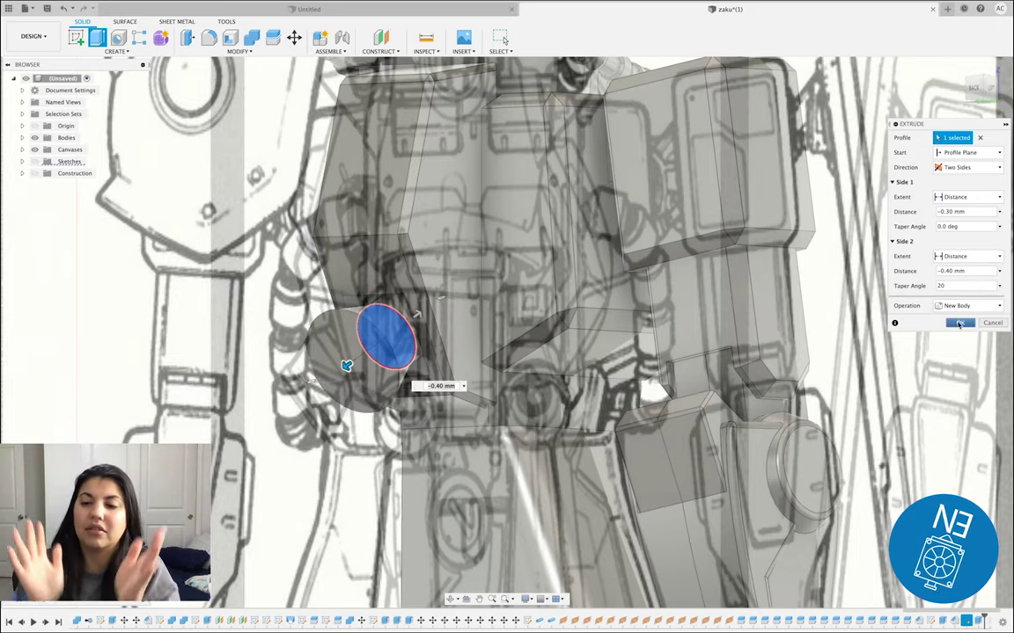
left_click(959, 324)
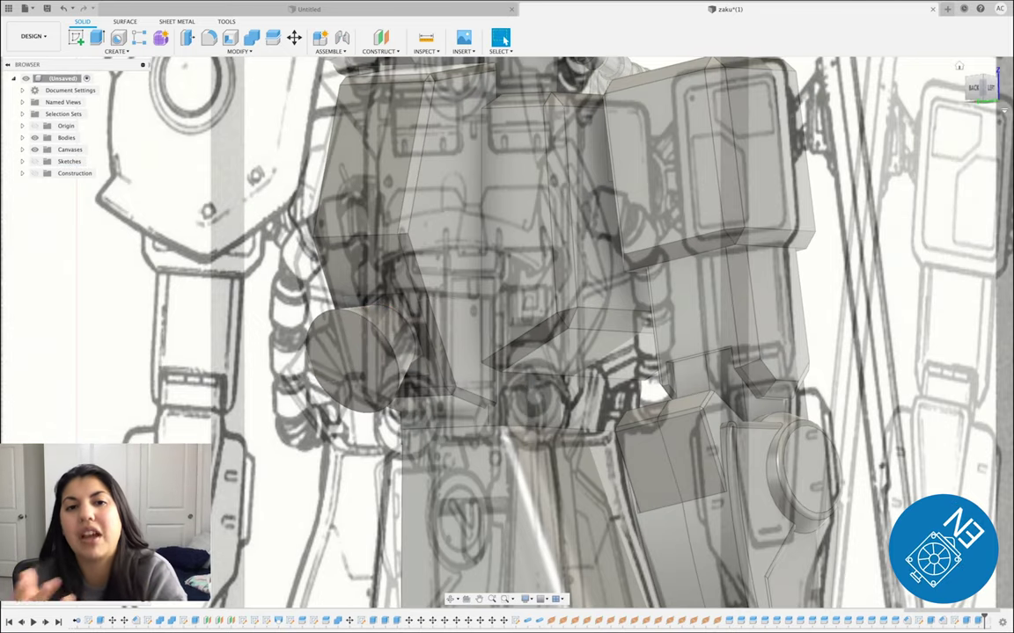
Extrude the outer end face of the thruster nozzle by -0.10 mm with the Join operation.
left_click(979, 87)
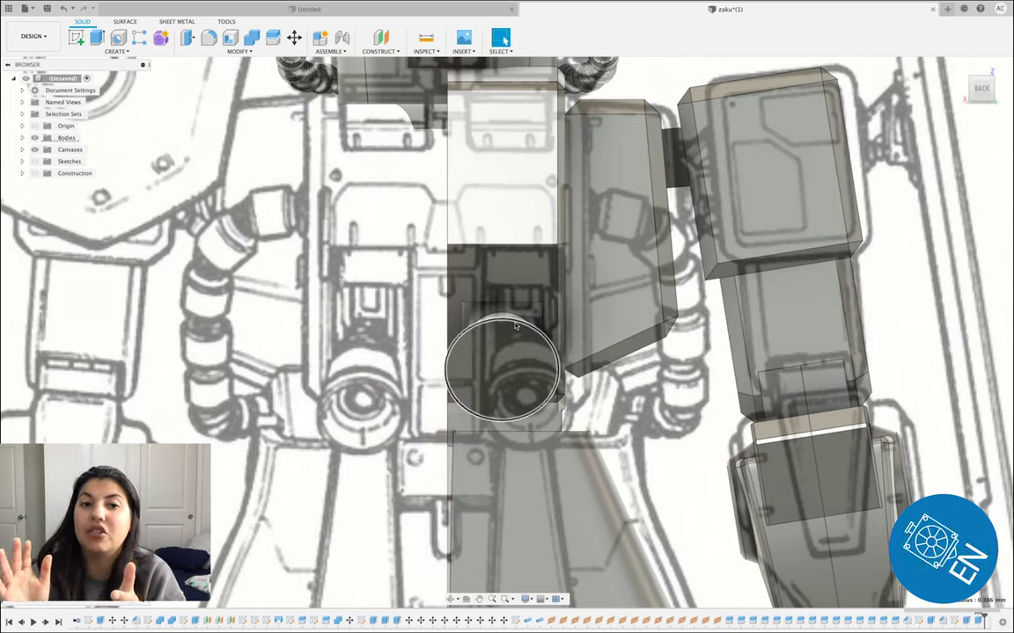
left_click(517, 352)
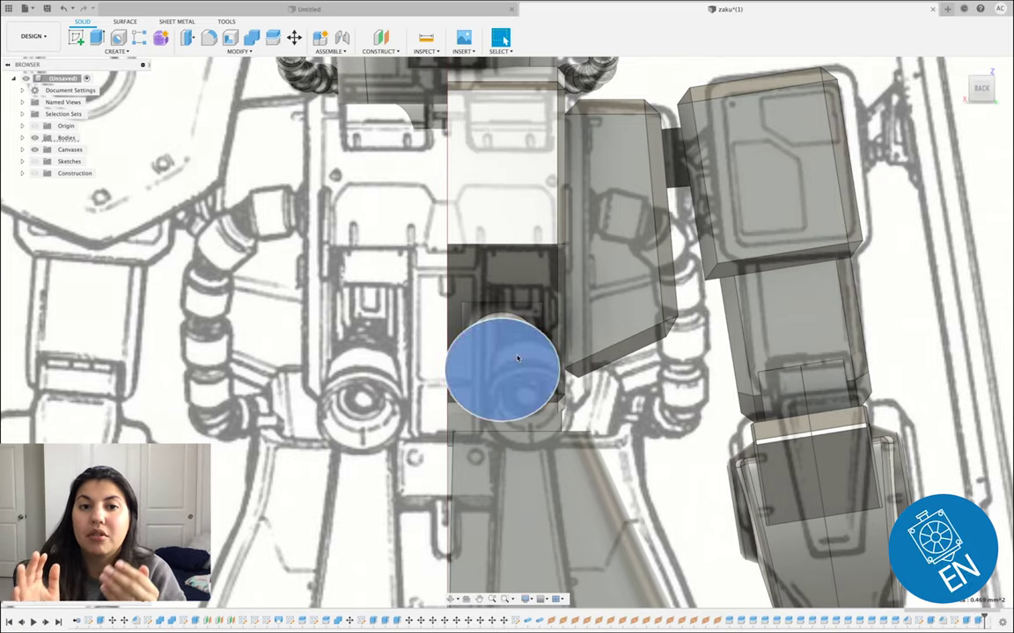
left_click(96, 40)
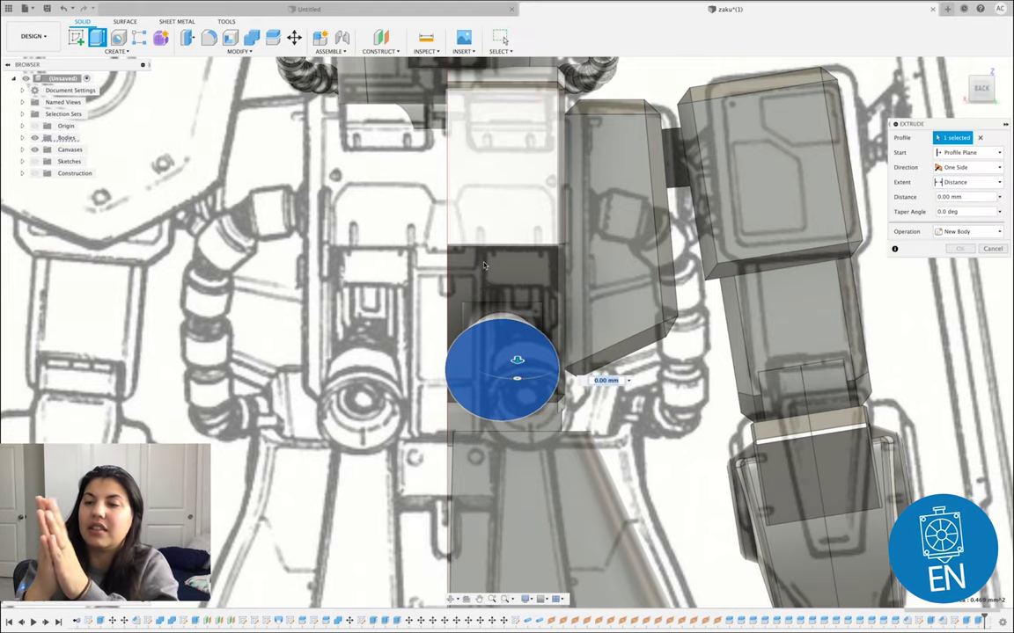
middle_click_drag(516, 361, 305, 407, "shift")
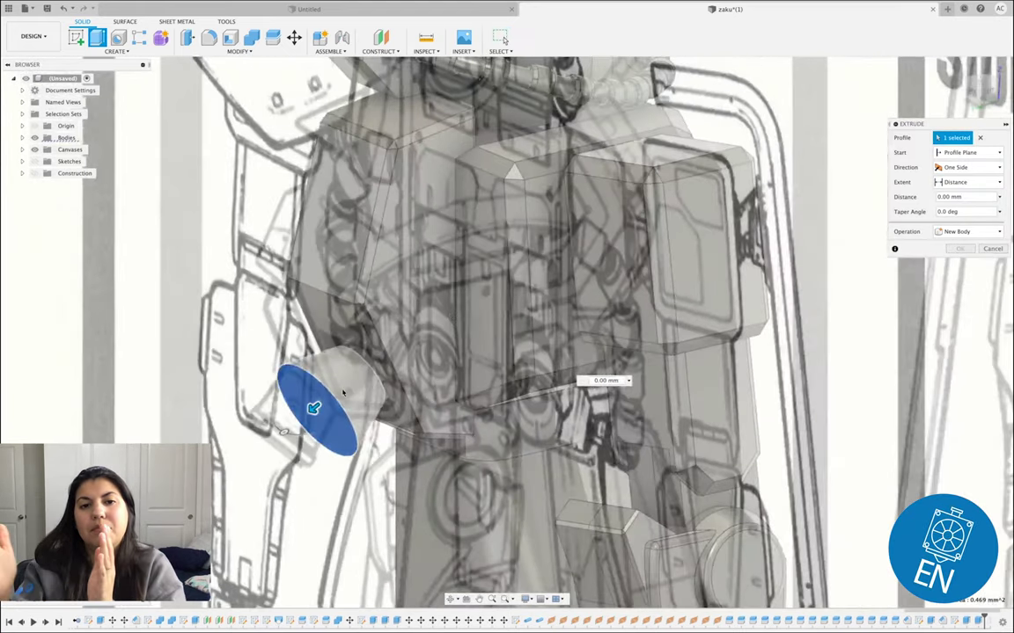
left_click_drag(324, 412, 328, 401)
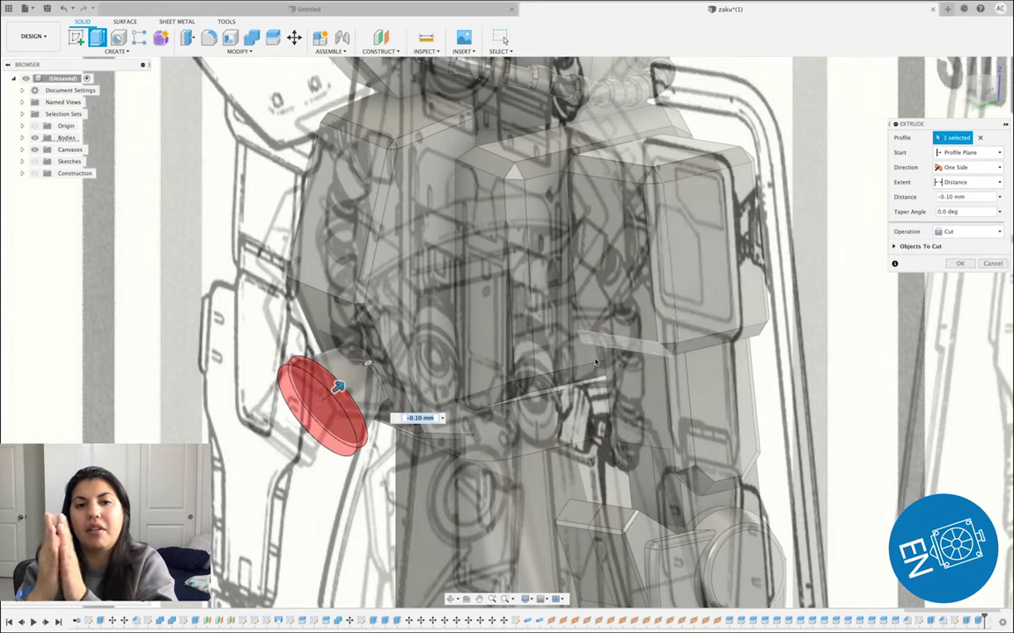
left_click(985, 234)
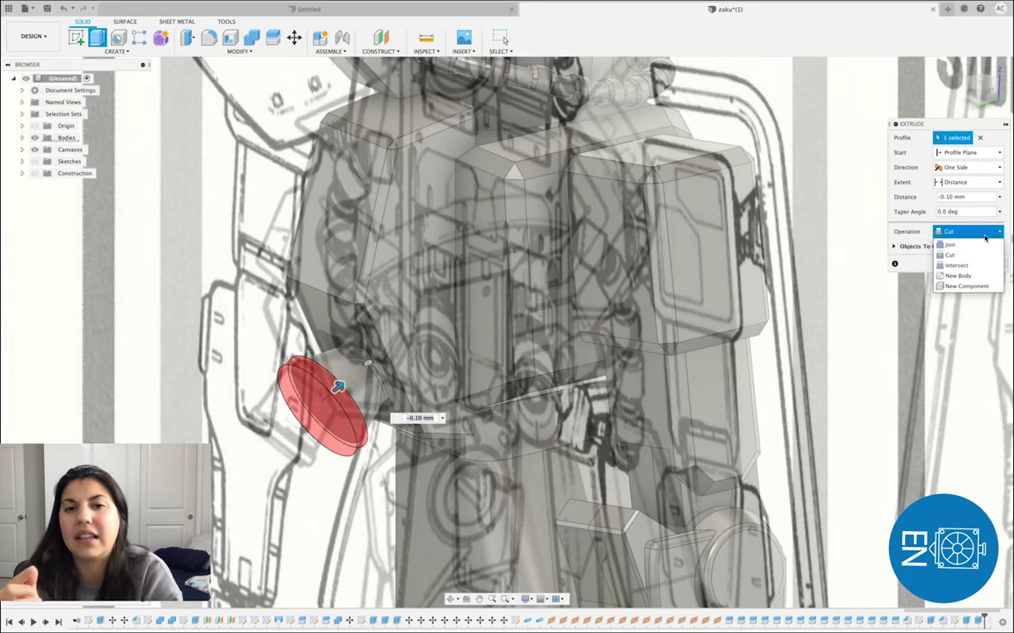
left_click(958, 276)
scroll(295, 381, "up", 3)
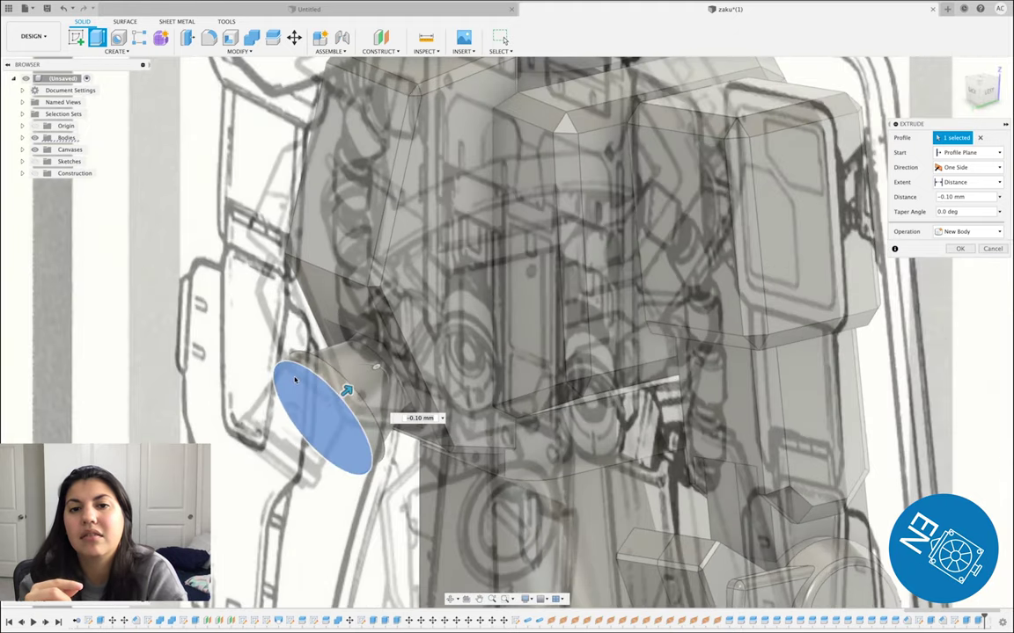
mouse_move(352, 392)
left_mouse_down()
mouse_move(367, 380)
mouse_move(353, 392)
left_mouse_up()
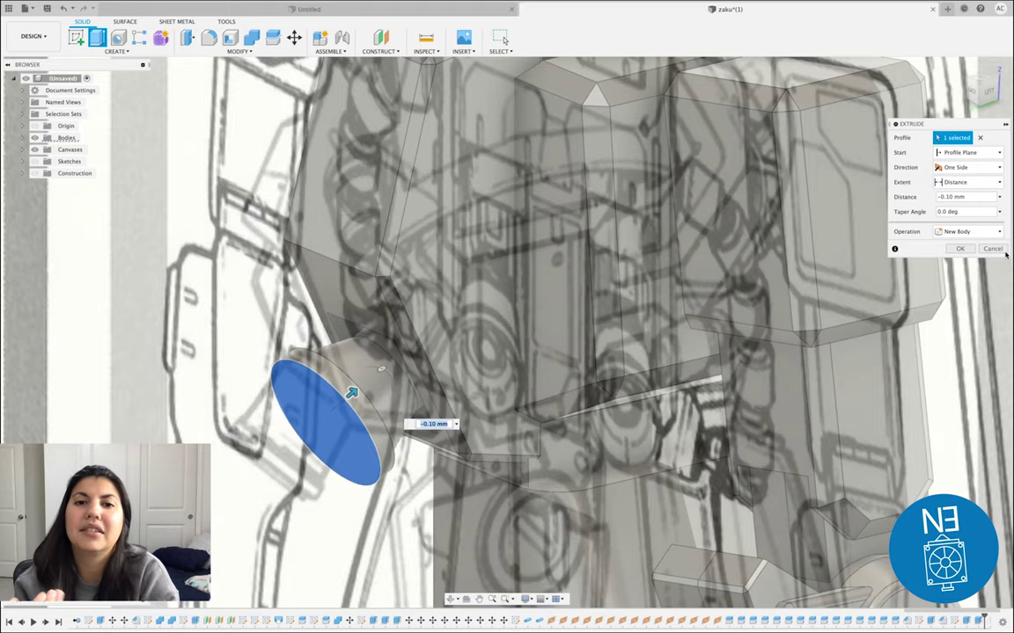
left_click(959, 233)
left_click(954, 241)
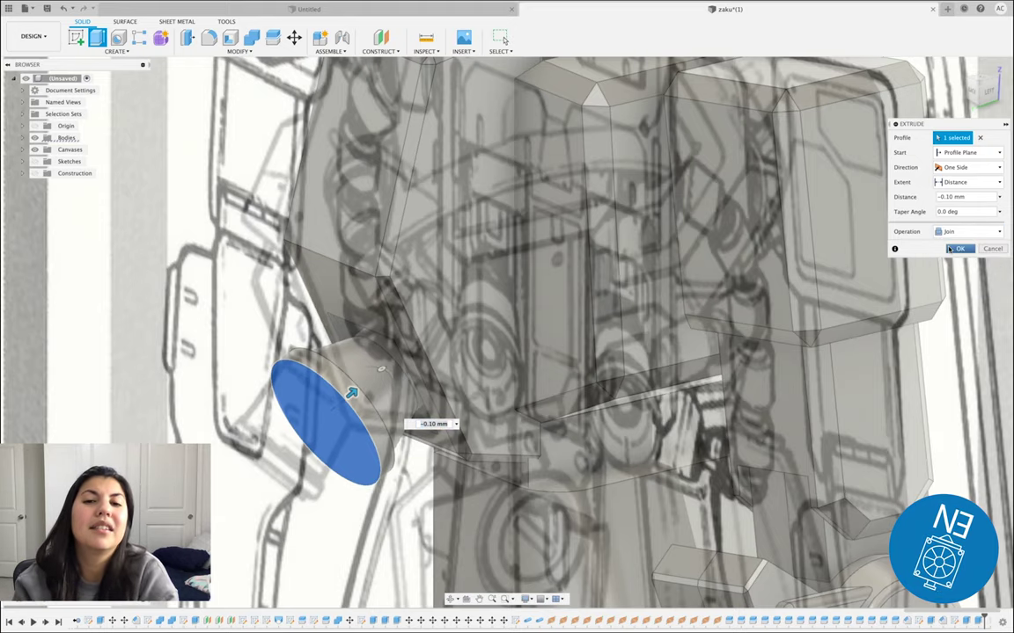
left_click(956, 251)
Show all of the model's sketches.
scroll(824, 262, "down", 3)
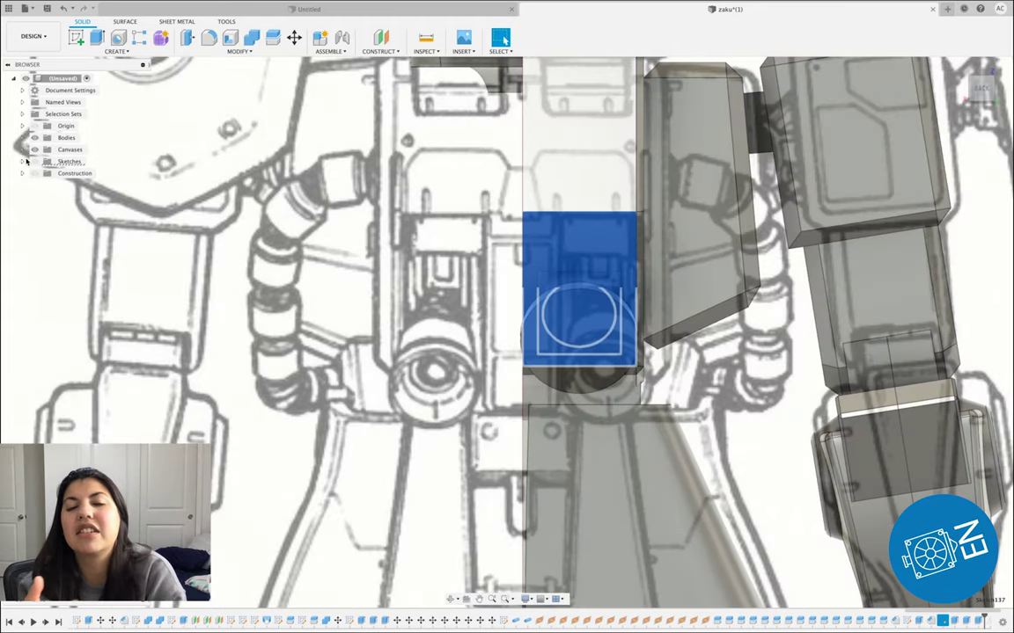
left_click(36, 164)
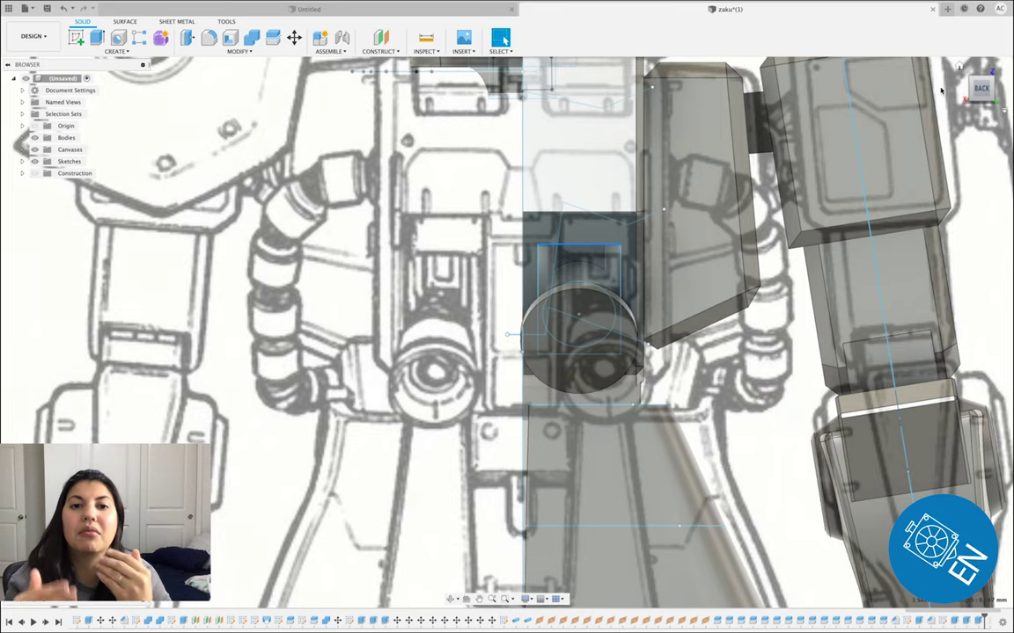
scroll(337, 360, "down", 3)
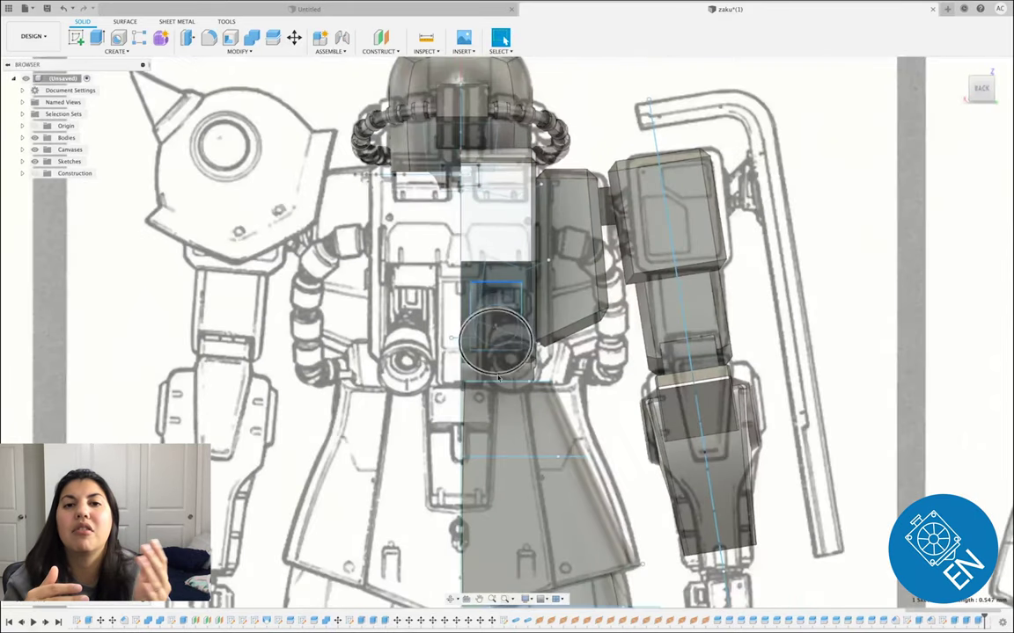
right_click(510, 314)
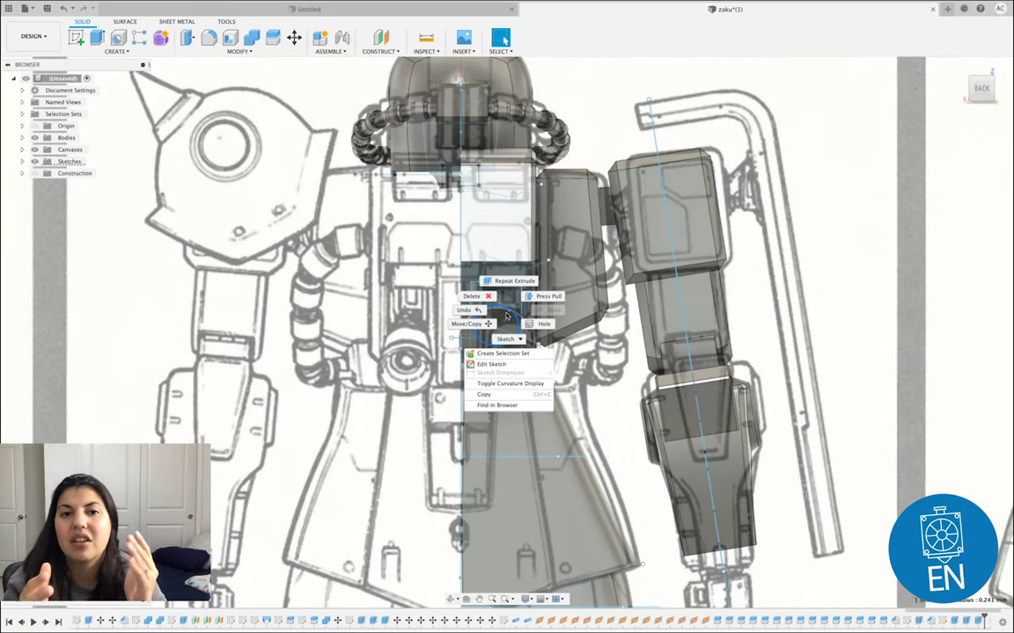
left_click(471, 324)
scroll(500, 313, "up", 5)
left_click_drag(489, 322, 490, 333)
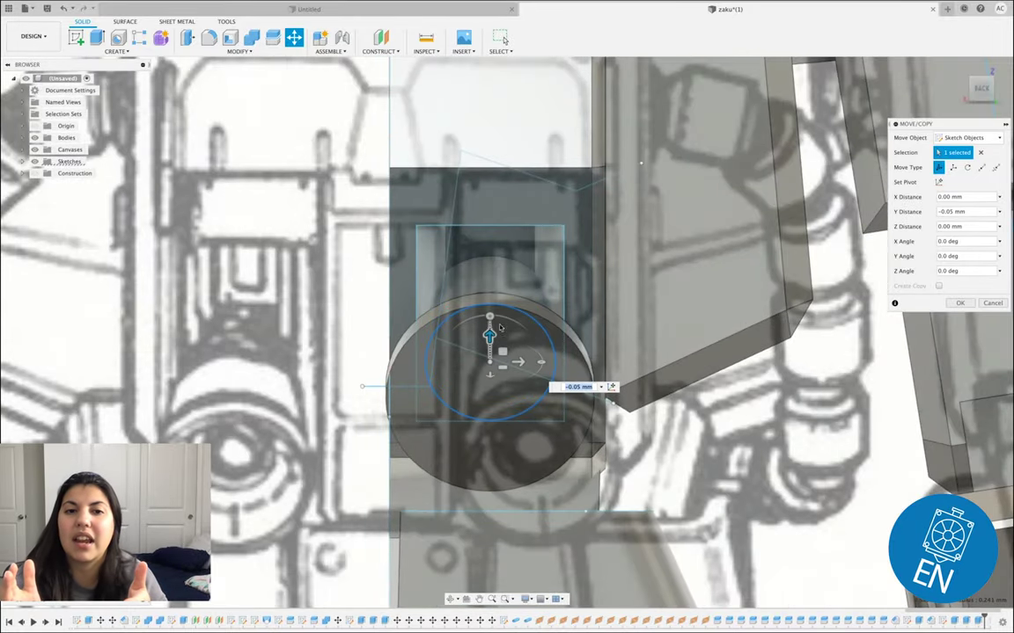
middle_click_drag(489, 334, 308, 405, "shift")
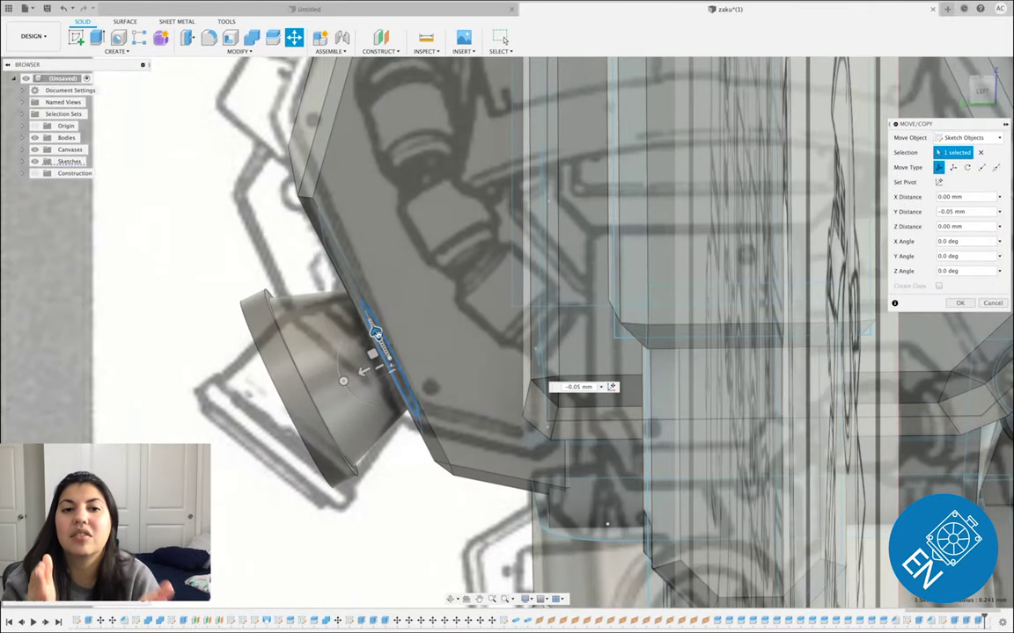
left_click_drag(376, 333, 382, 346)
left_click(991, 303)
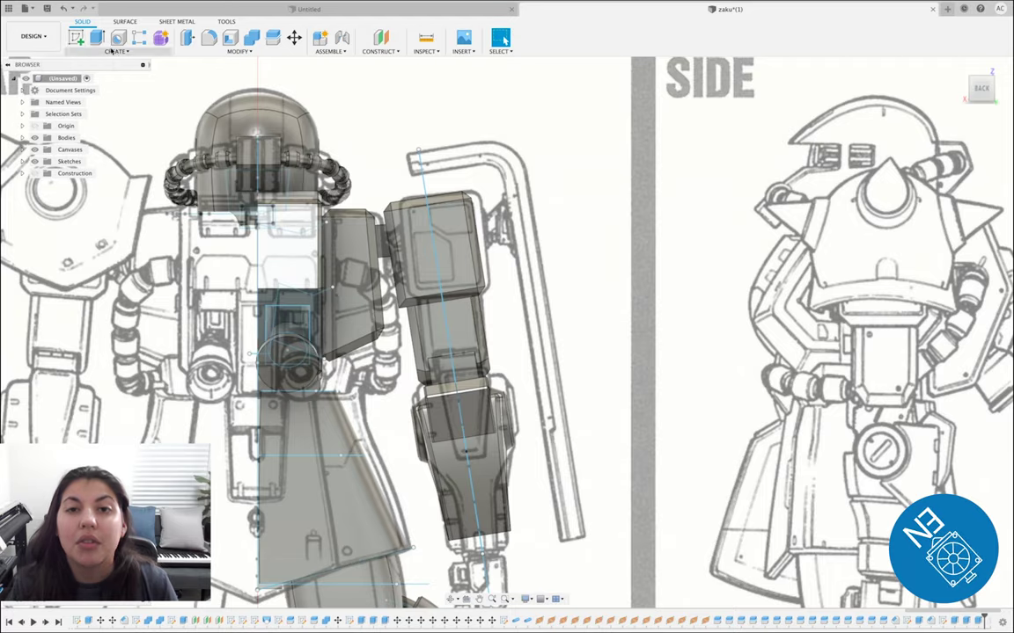
Add a box about 0.18 by 0.24 mm and 0.20 mm high to the upper arm's outer face, joined to the arm.
left_click(116, 51)
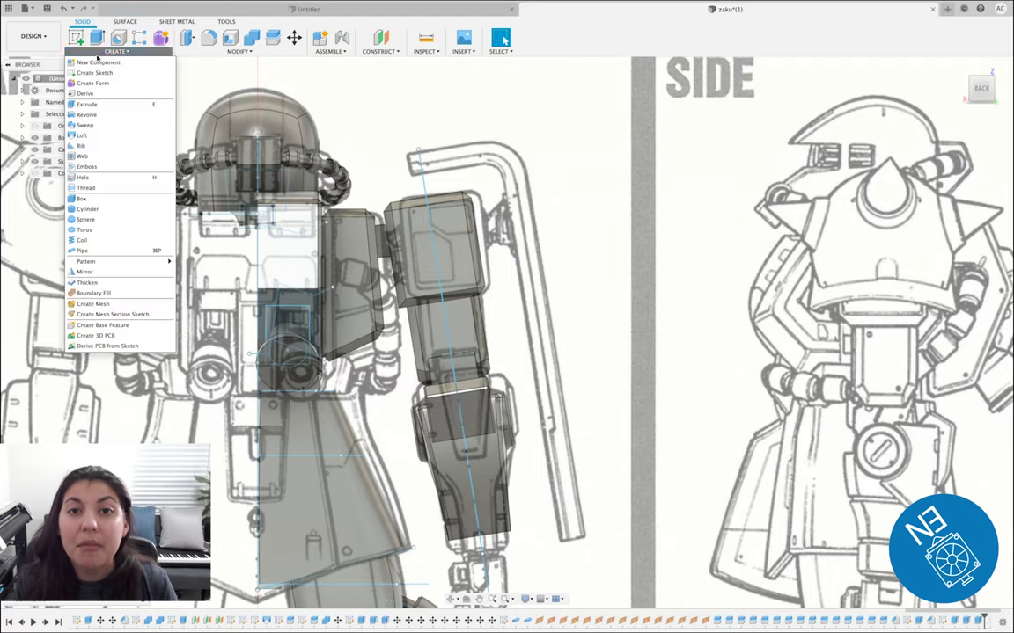
left_click(119, 199)
left_click(1001, 97)
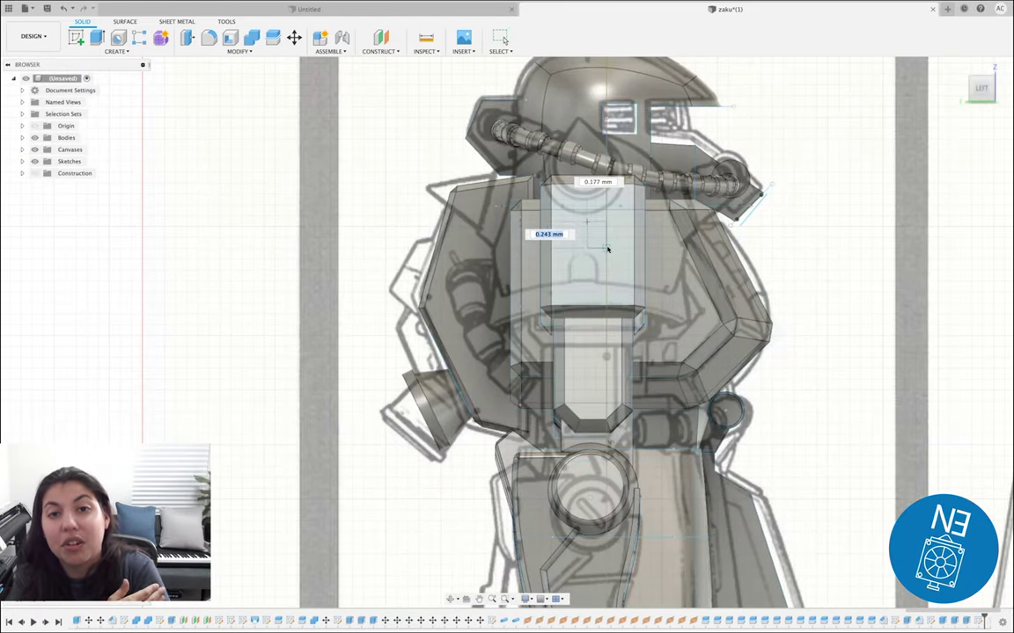
left_click(607, 249)
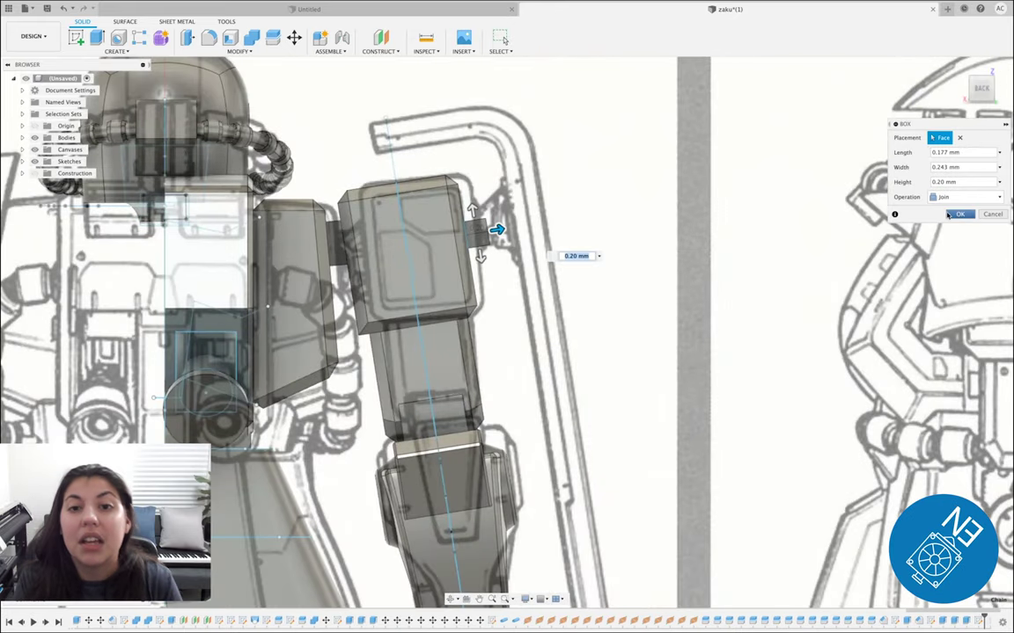
left_click(958, 215)
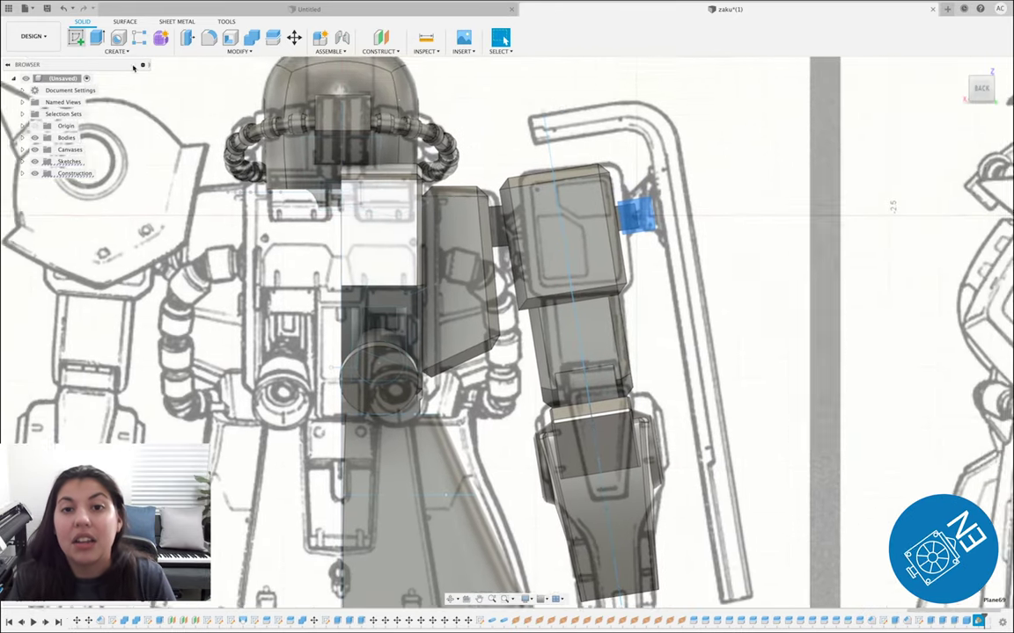
Create a sketch on the plane through the new arm box and trace a closed, bent shield profile over the rear reference image.
left_click(633, 215)
middle_click_drag(357, 190, 282, 136)
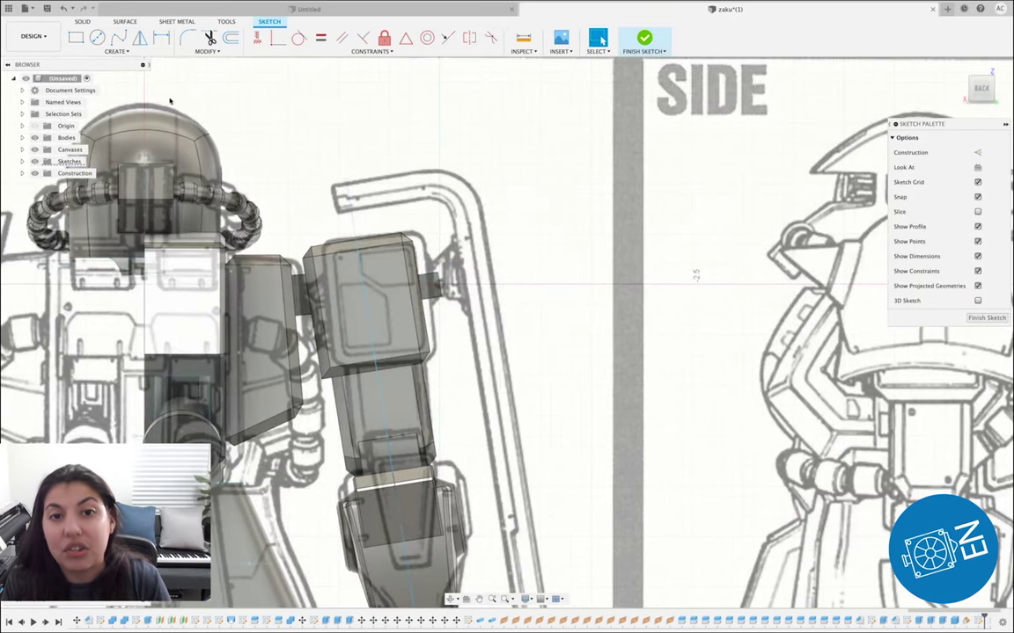
left_click(330, 174)
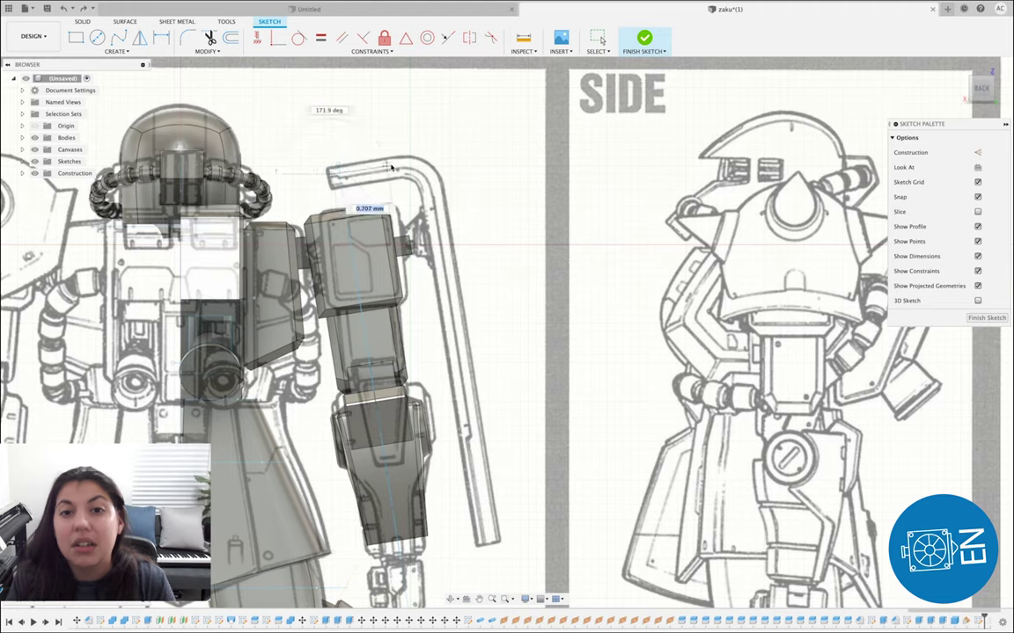
left_click(426, 161)
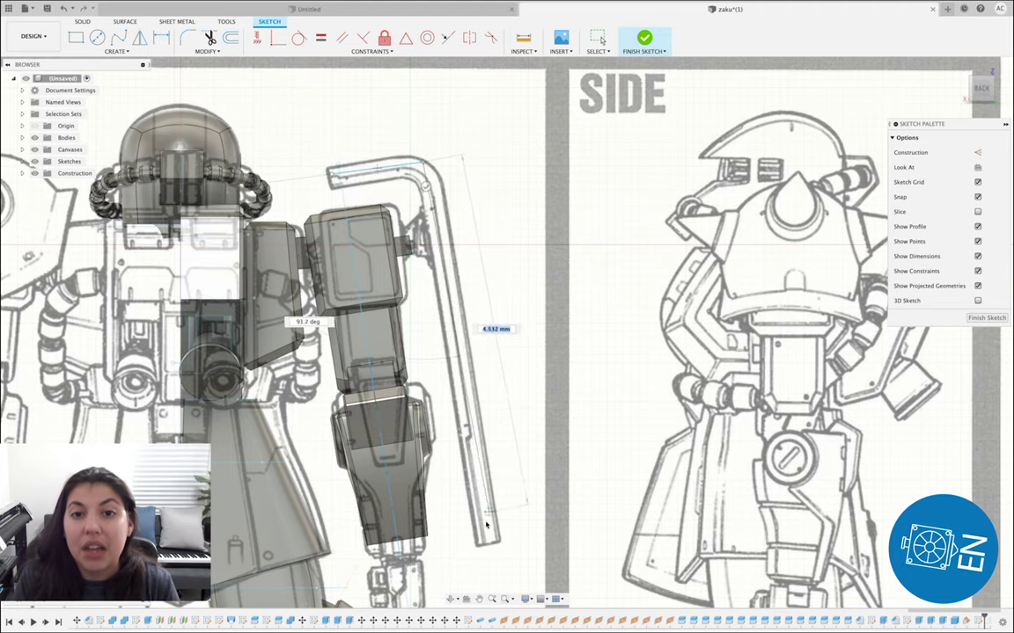
left_click(475, 550)
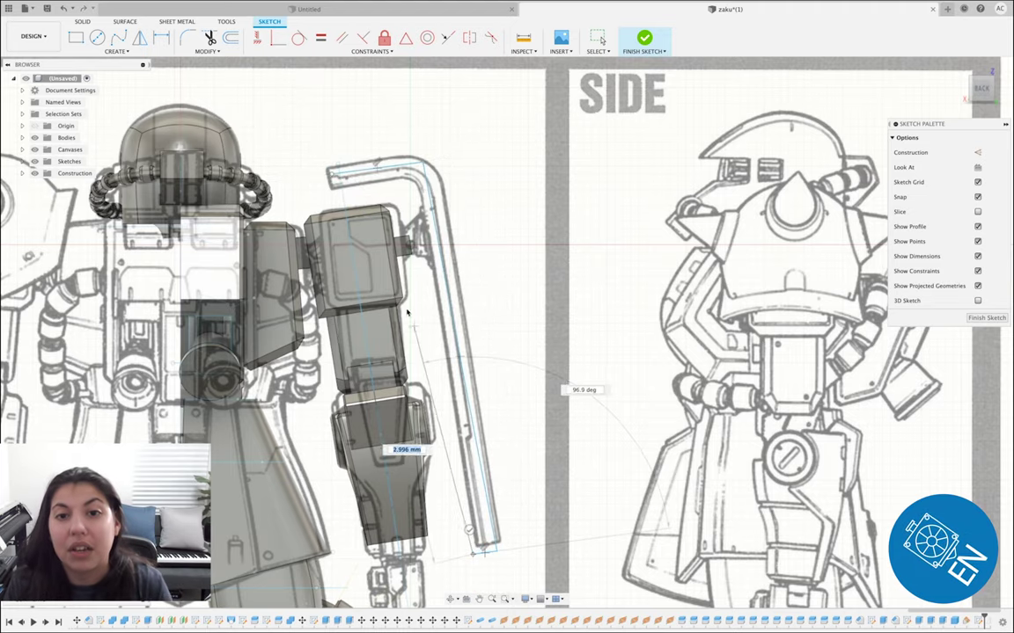
left_click(412, 183)
left_click(335, 192)
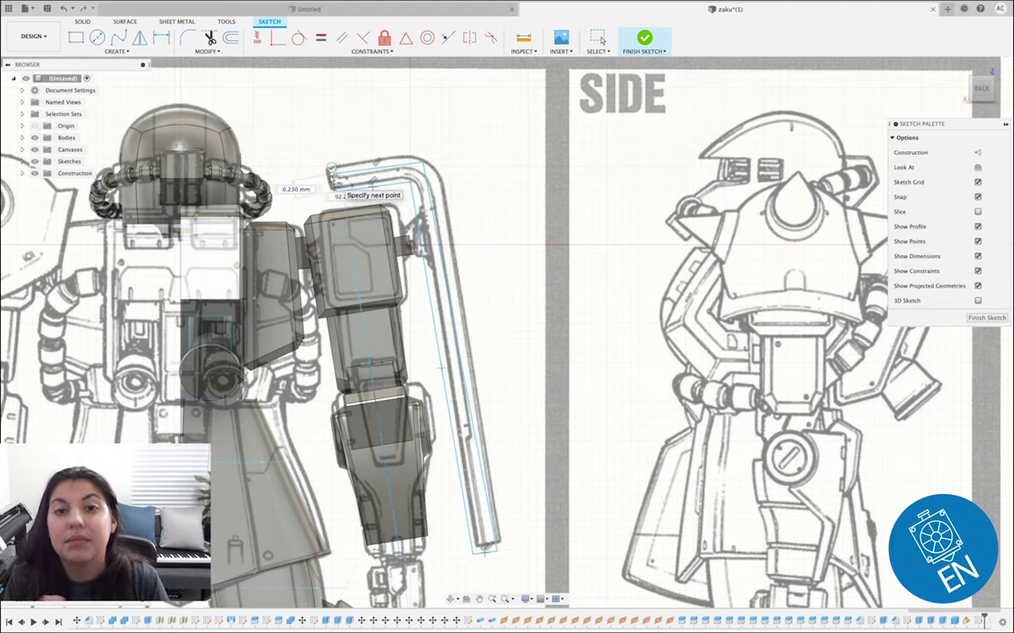
left_click(331, 175)
Round the shield profile's upper outer end corner, both bend corners and lower outer end corner with 0.10 mm fillets, and finish the sketch.
scroll(323, 171, "up", 5)
left_click(343, 178)
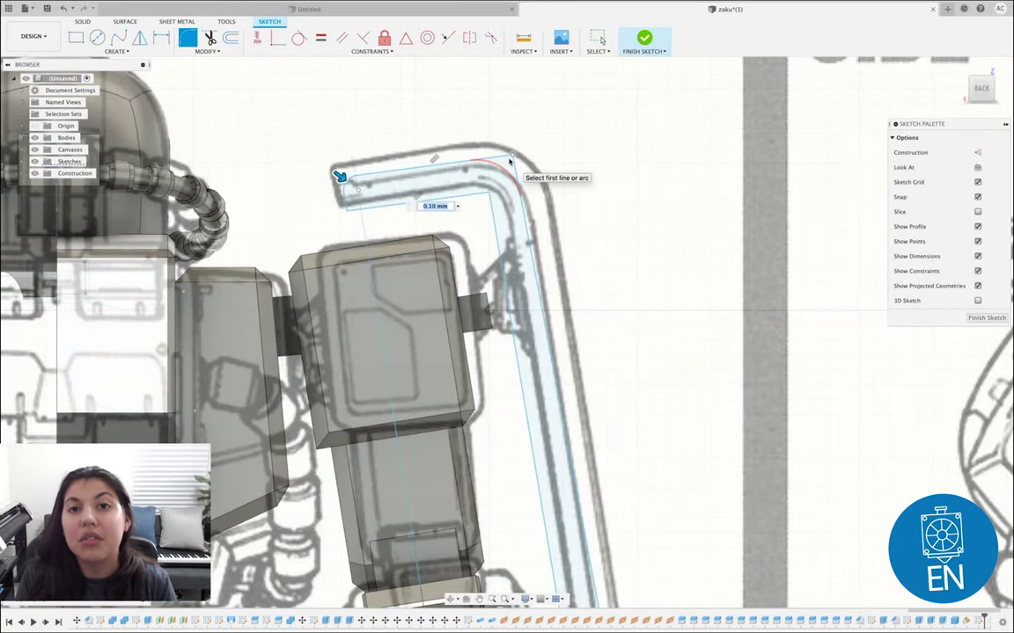
left_click(512, 156)
left_click(489, 194)
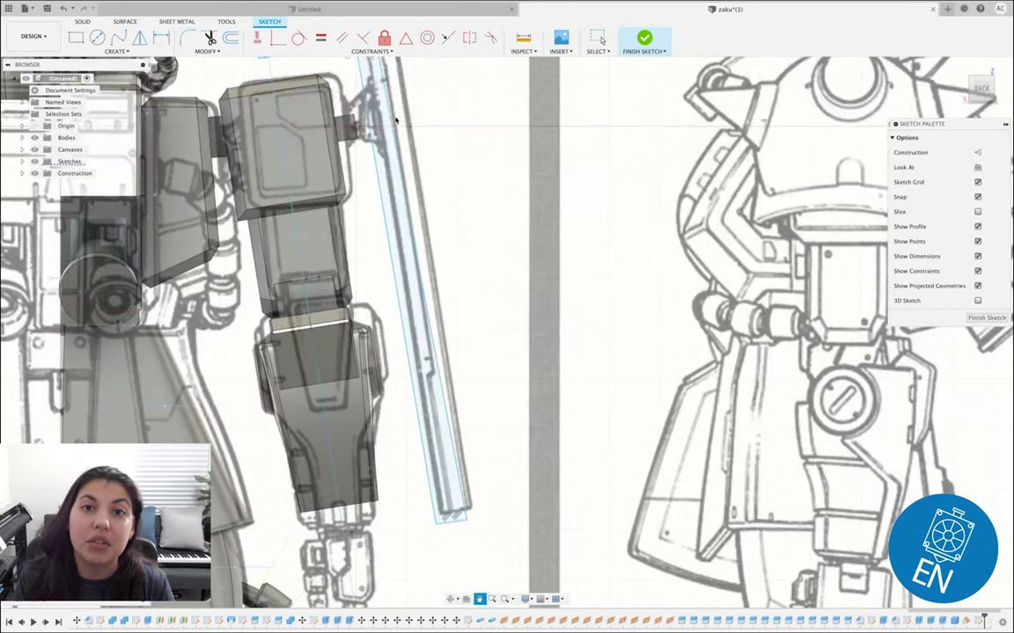
left_click(465, 520)
scroll(482, 496, "down", 4)
middle_click_drag(468, 355, 465, 395)
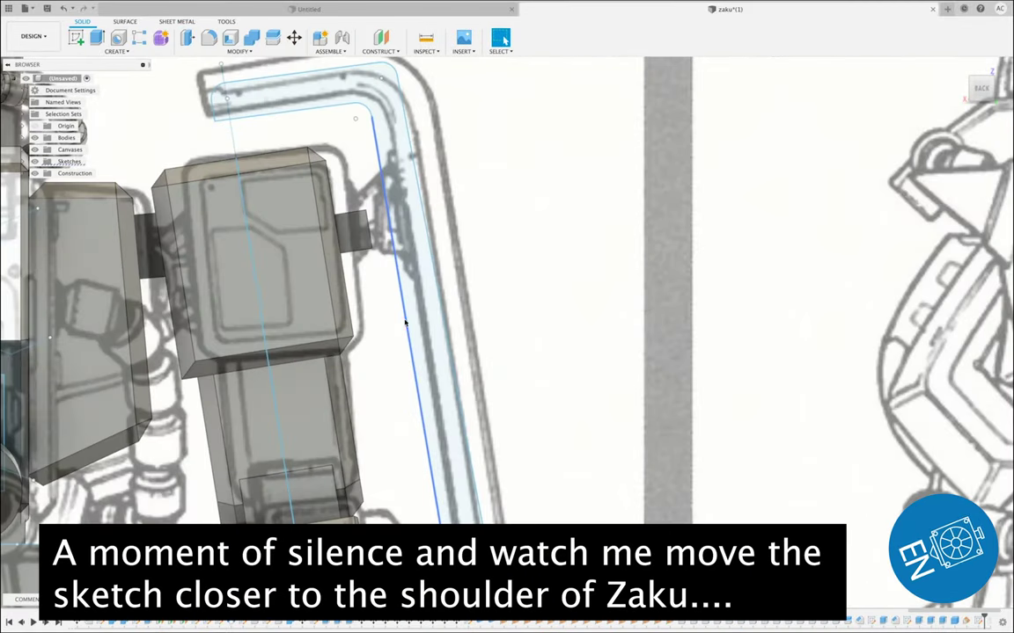
Move the whole shield profile closer to the shoulder so that it meets the arm's connecting box.
right_click(405, 324)
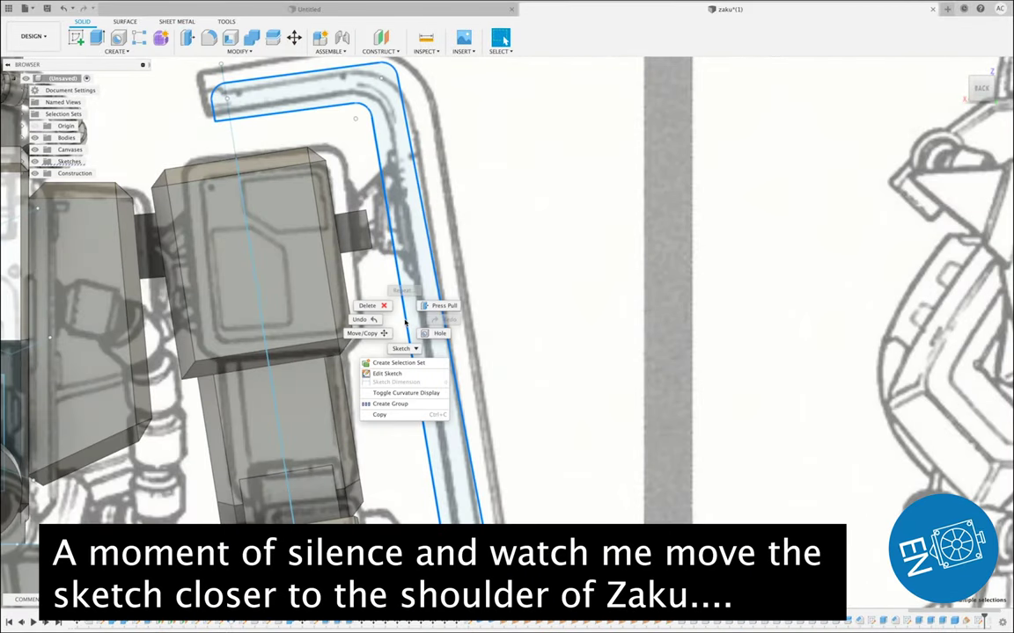
left_click(363, 332)
left_click_drag(271, 123, 247, 129)
left_click(960, 302)
Extrude the shield profile symmetrically by 0.50 mm as a new body.
left_click(392, 302)
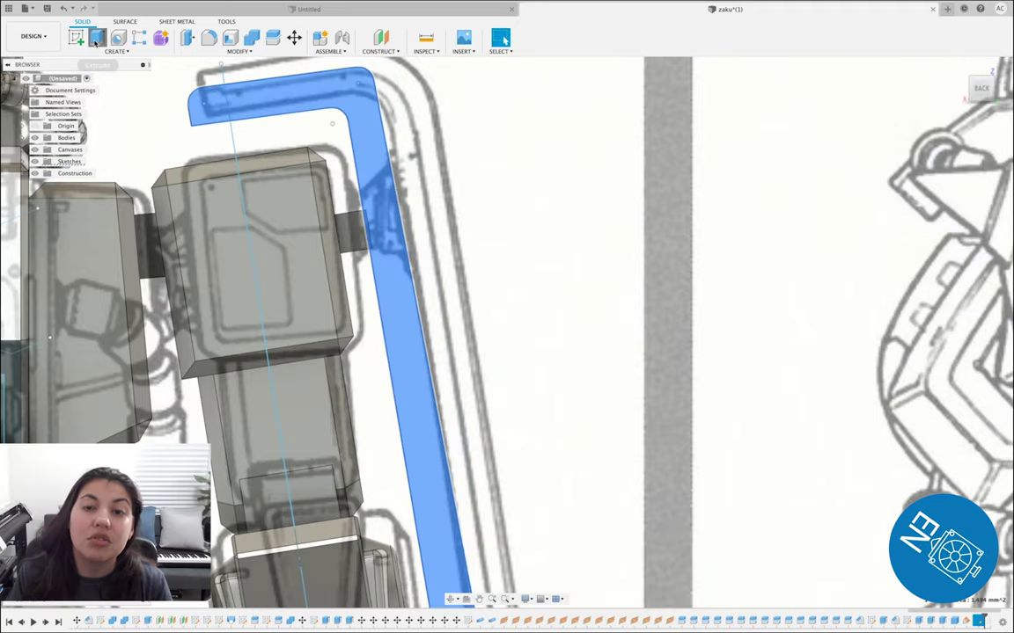
left_click(97, 40)
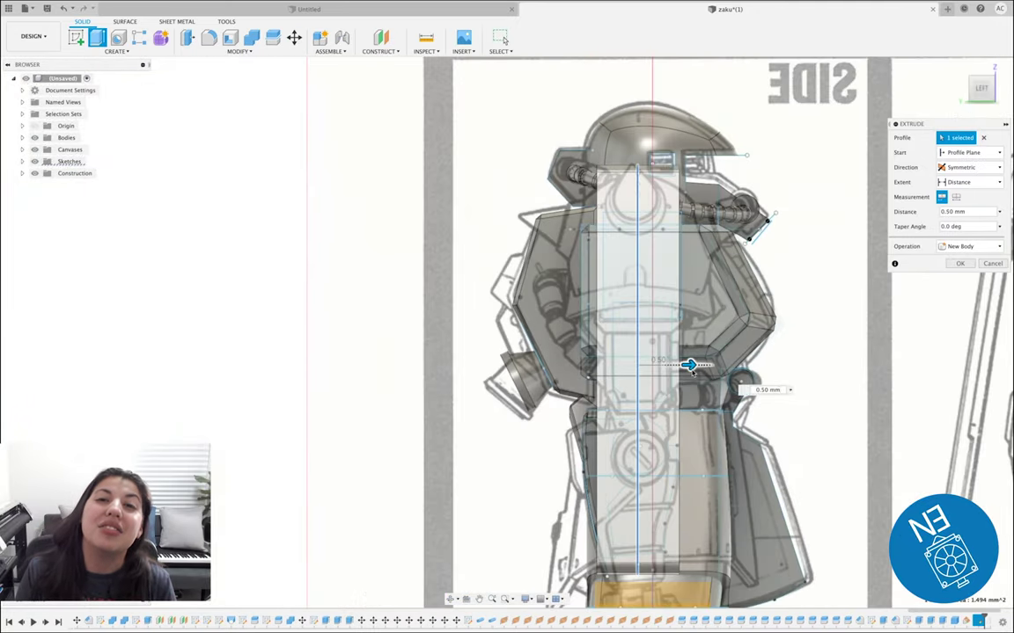
left_click(960, 263)
Create a construction plane offset 5.50 mm from the XY plane, at the height of the rear reference's waist hose.
left_click(985, 107)
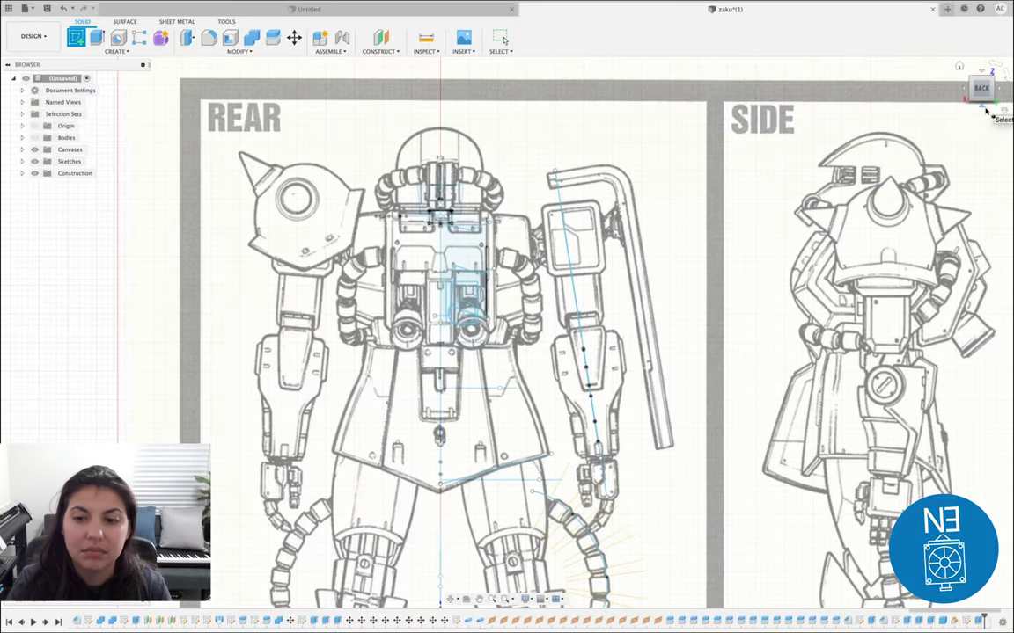
left_click(986, 108)
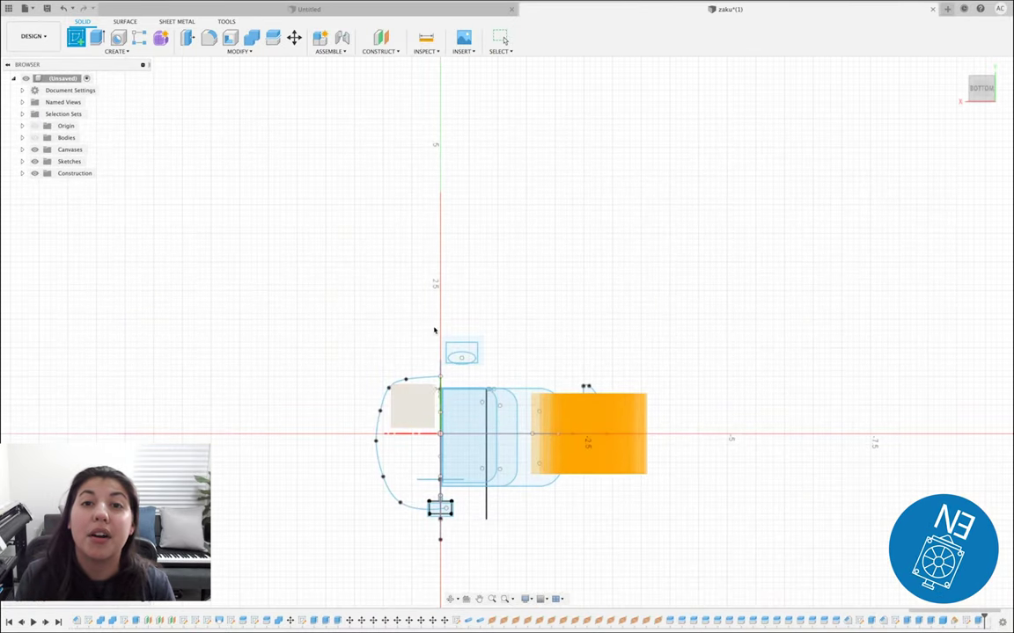
left_click(416, 405)
left_click(382, 44)
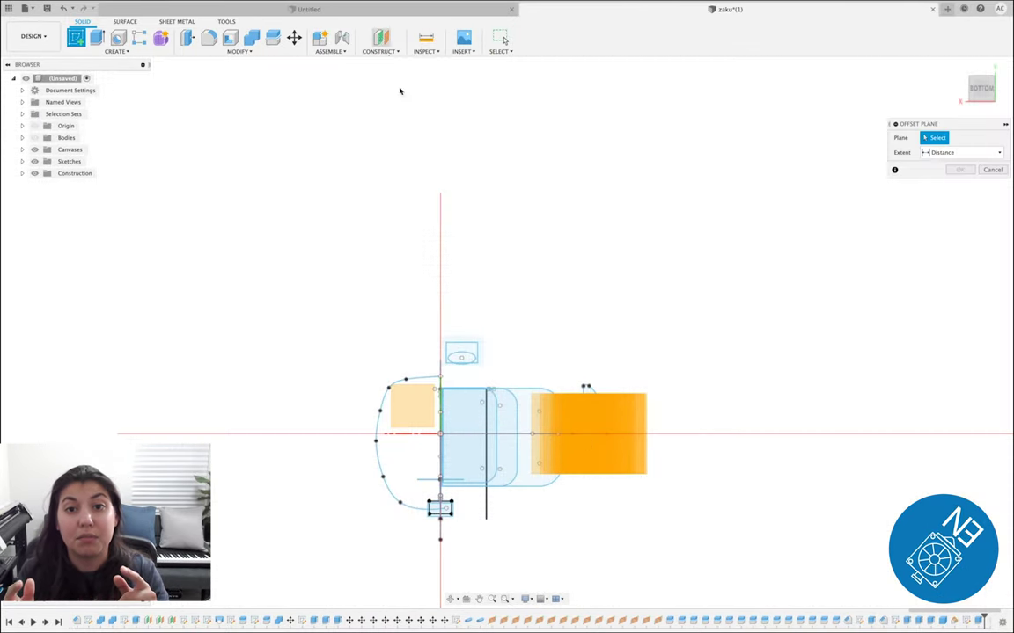
left_click(420, 423)
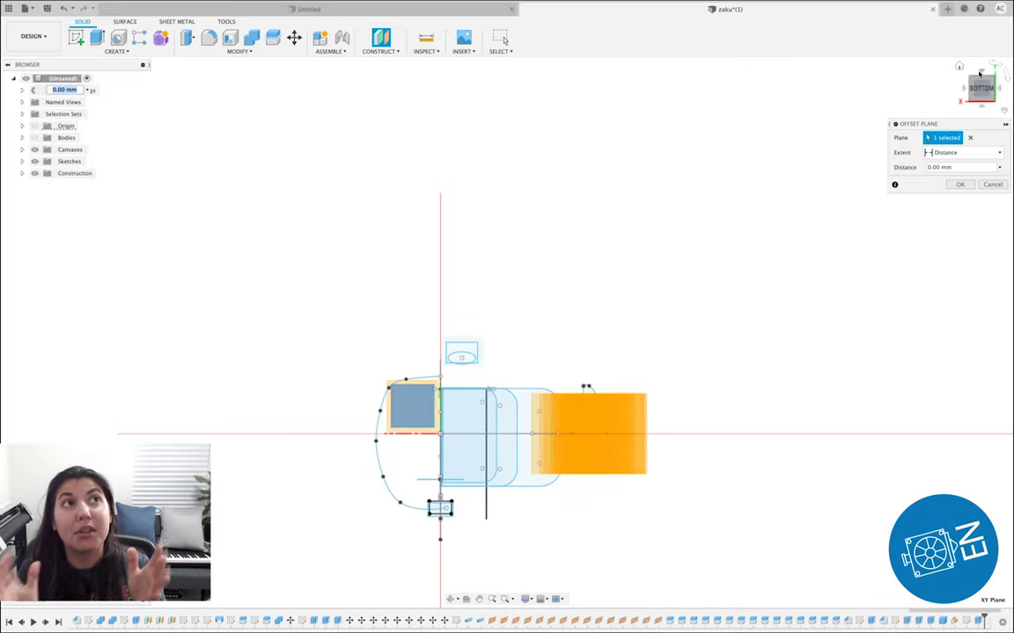
left_click(979, 75)
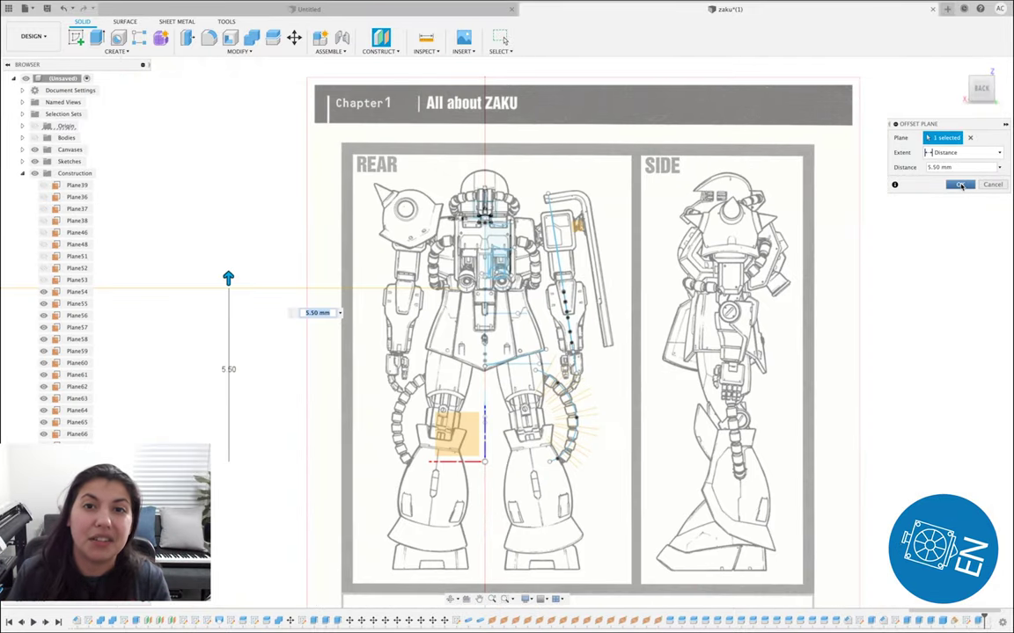
key("Return")
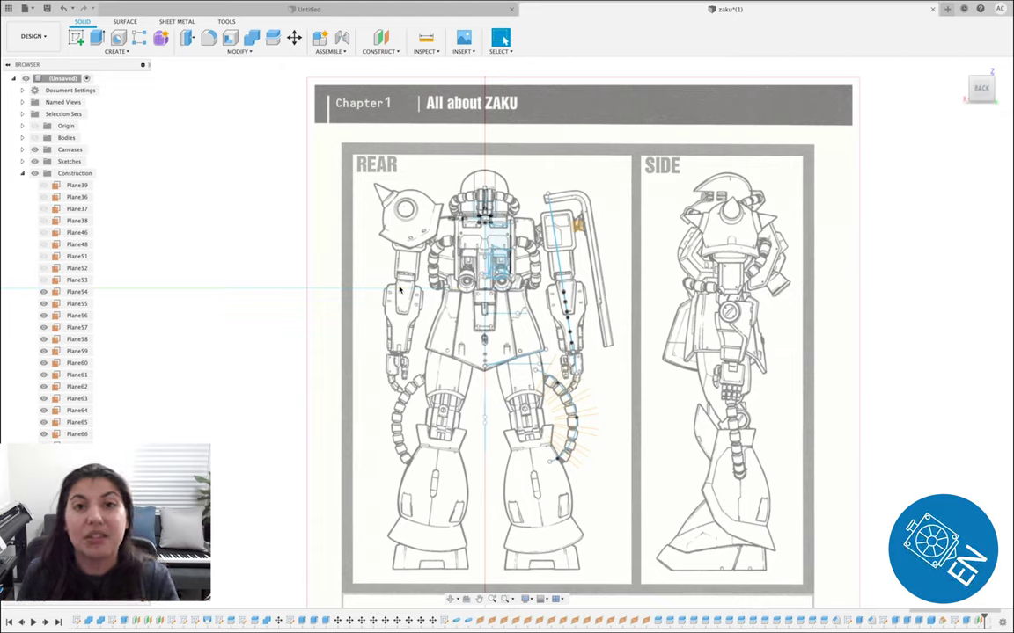
Start a sketch on the new offset plane and draw a fit point spline for the curved waist hose, running from back to front.
right_click(398, 290)
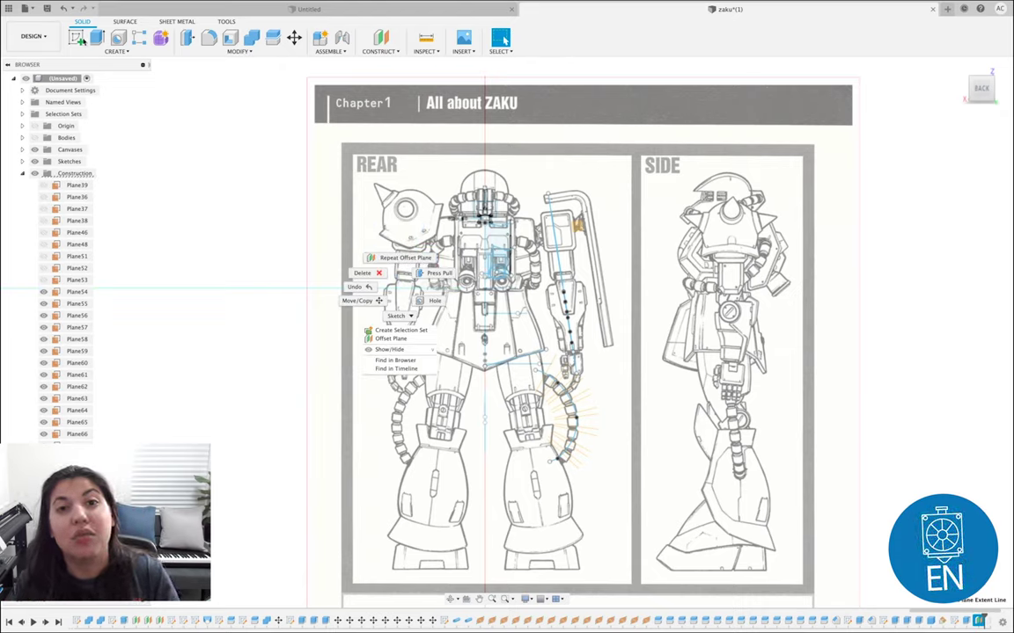
key("Escape")
left_click(77, 38)
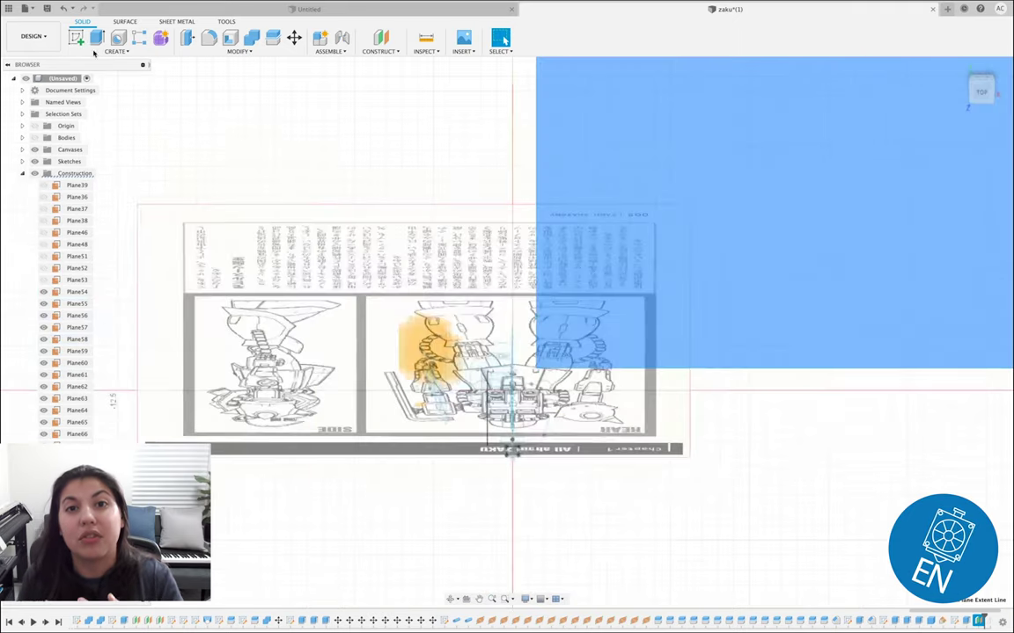
left_click(572, 114)
scroll(444, 299, "up", 2)
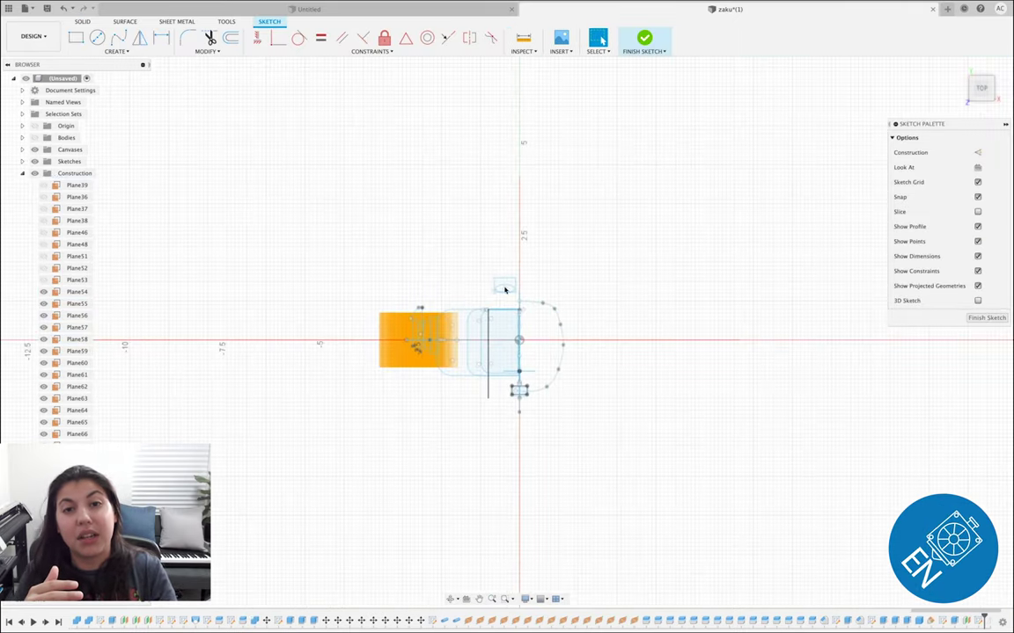
left_click(119, 37)
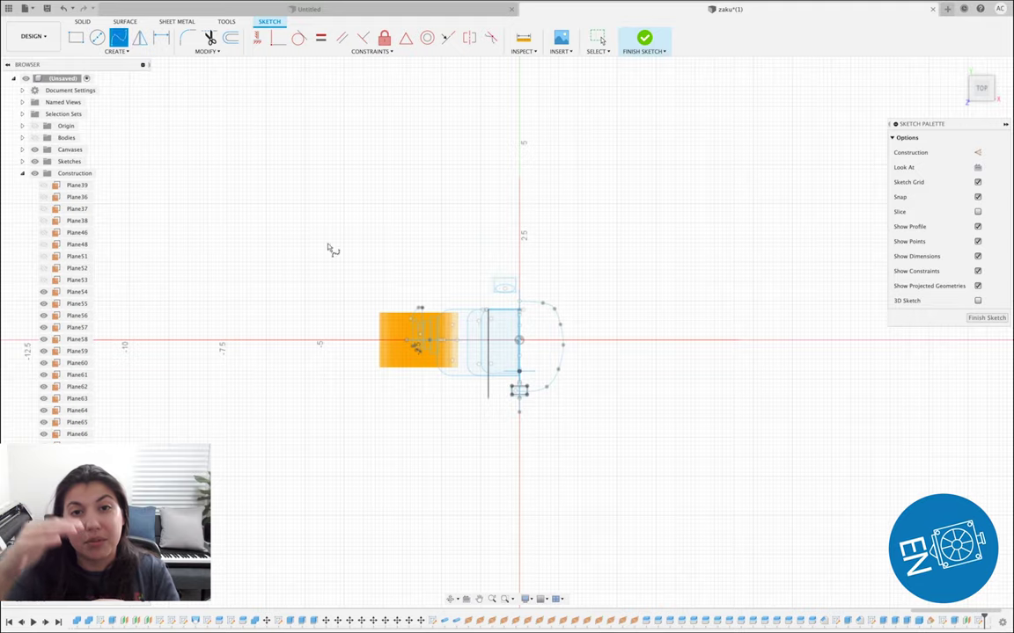
left_click(383, 334)
left_click(398, 376)
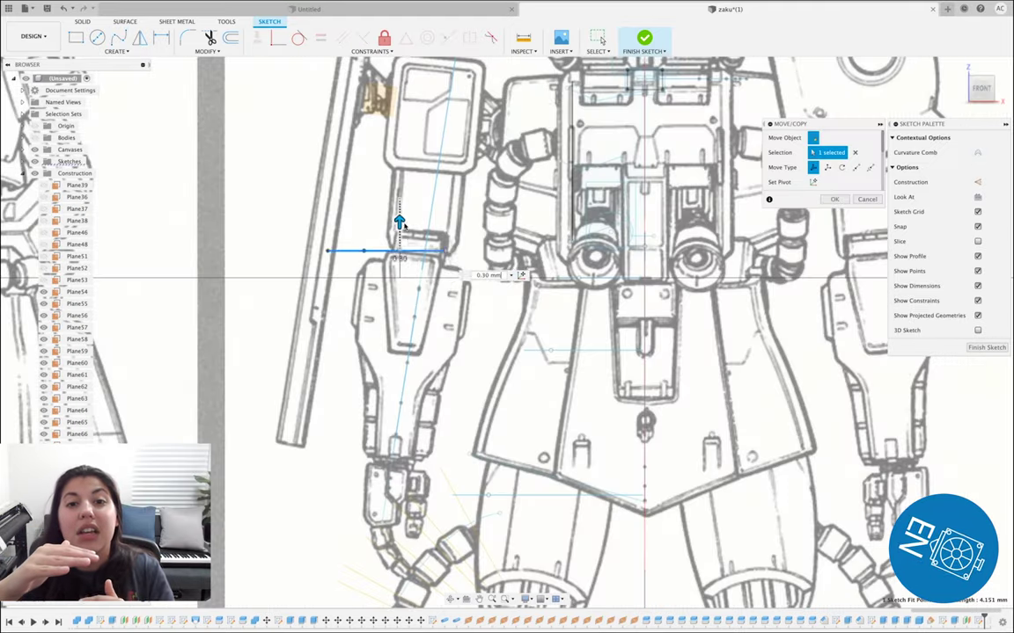
Move the whole hose spline vertically and sideways so that it lies at the hose's position in the front and side references.
left_click_drag(396, 220, 571, 235)
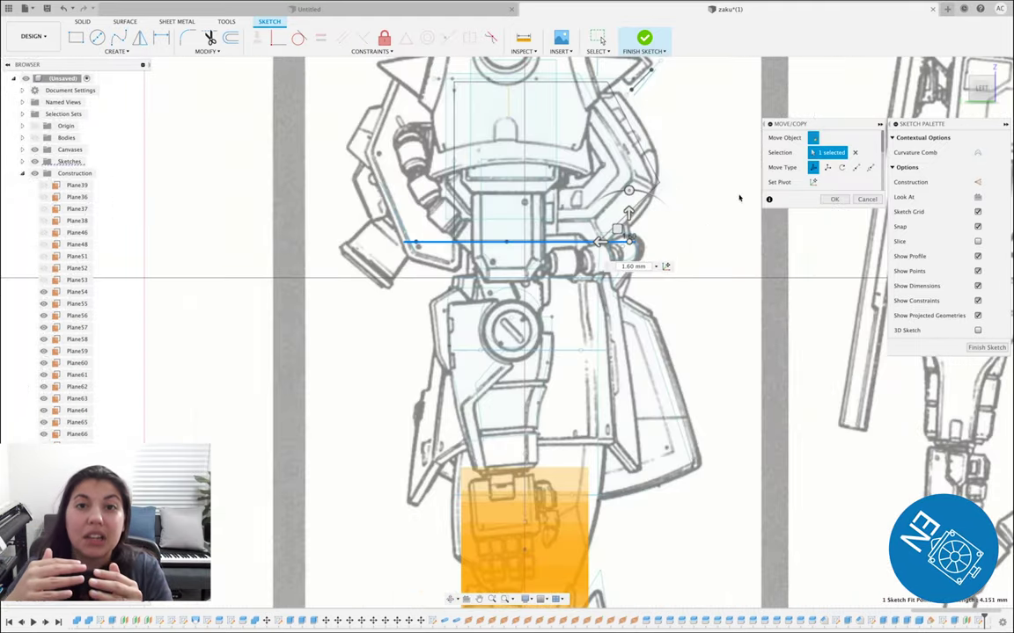
mouse_move(646, 236)
left_mouse_down()
mouse_move(645, 201)
mouse_move(654, 204)
mouse_move(597, 219)
left_mouse_up()
left_click(834, 199)
scroll(784, 278, "up", 3)
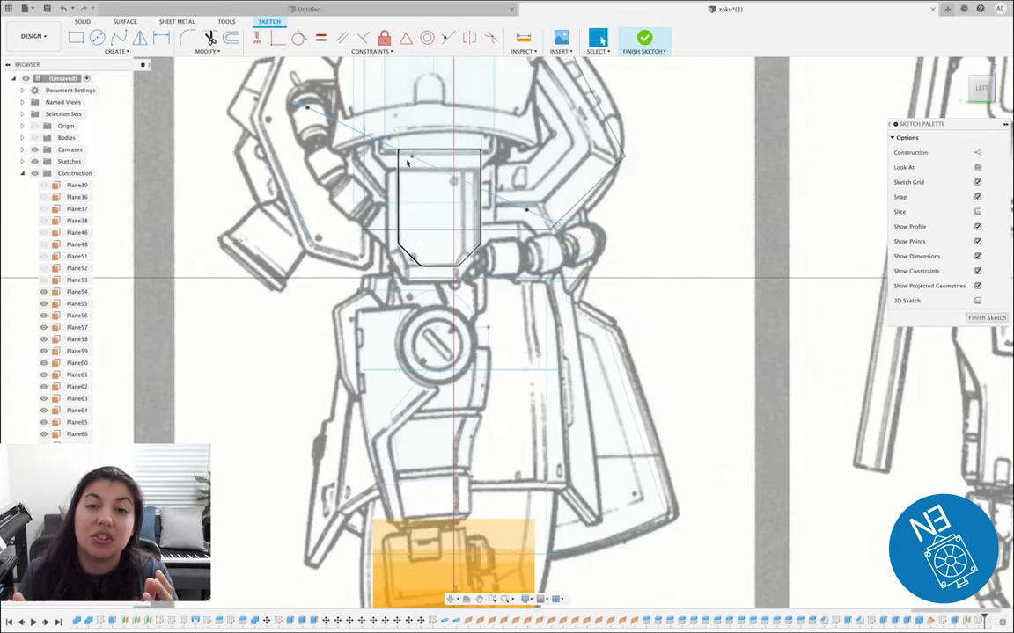
Move the spline's fit points in the side view so that the curve follows the drawn hose between backpack and waist.
left_click(412, 159)
key("m")
left_click_drag(376, 195, 584, 233)
scroll(493, 176, "down", 3)
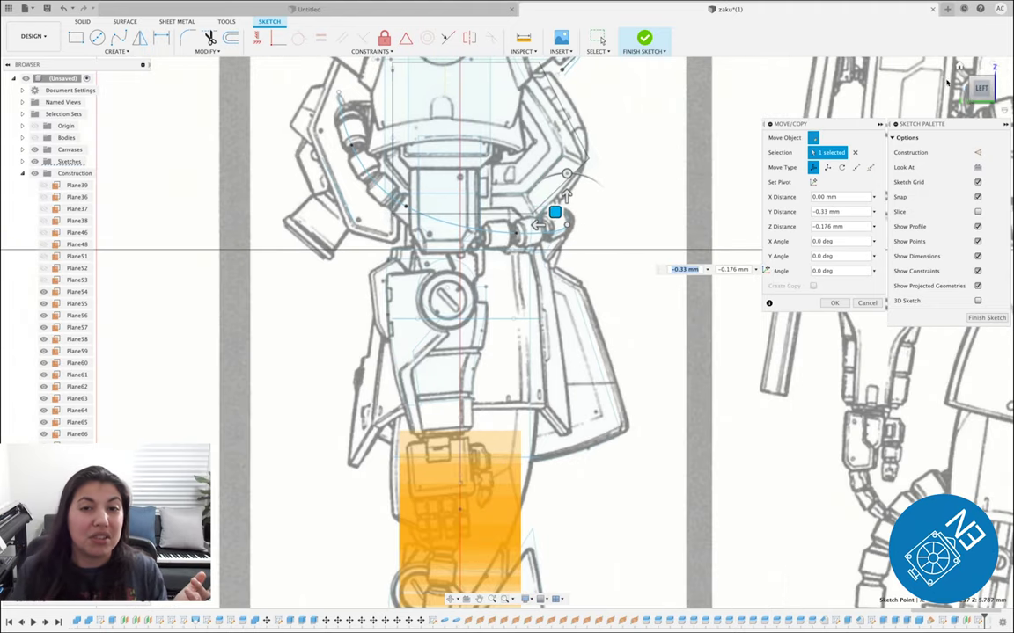
Adjust the spline's fit points in the rear view to follow the outward bulge of the hose in the reference image.
left_click(1003, 88)
scroll(496, 101, "up", 3)
left_click(404, 92)
left_click_drag(391, 80, 391, 114)
left_click(519, 218)
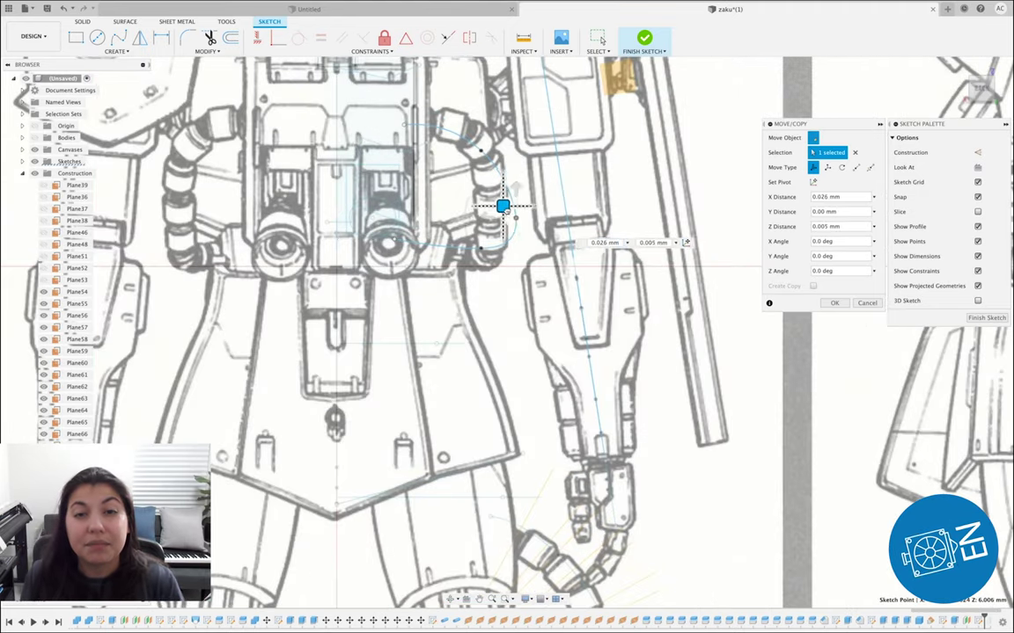
left_click_drag(505, 207, 484, 207)
scroll(518, 238, "up", 1)
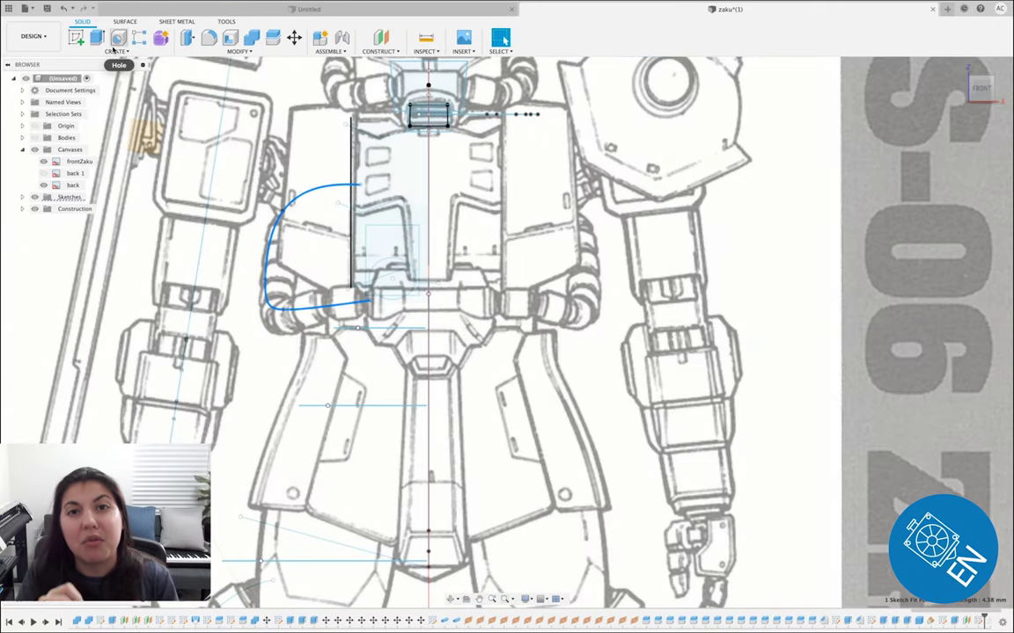
Create a solid circular pipe along the hose spline with a 0.20 mm section size as a new body.
left_click(114, 47)
left_click(115, 51)
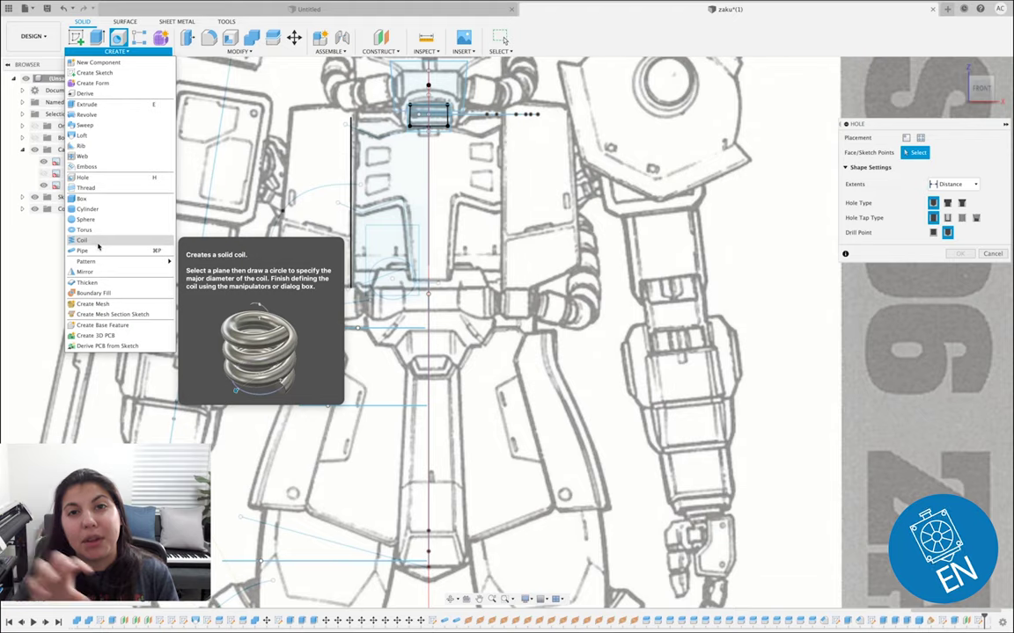
left_click(99, 250)
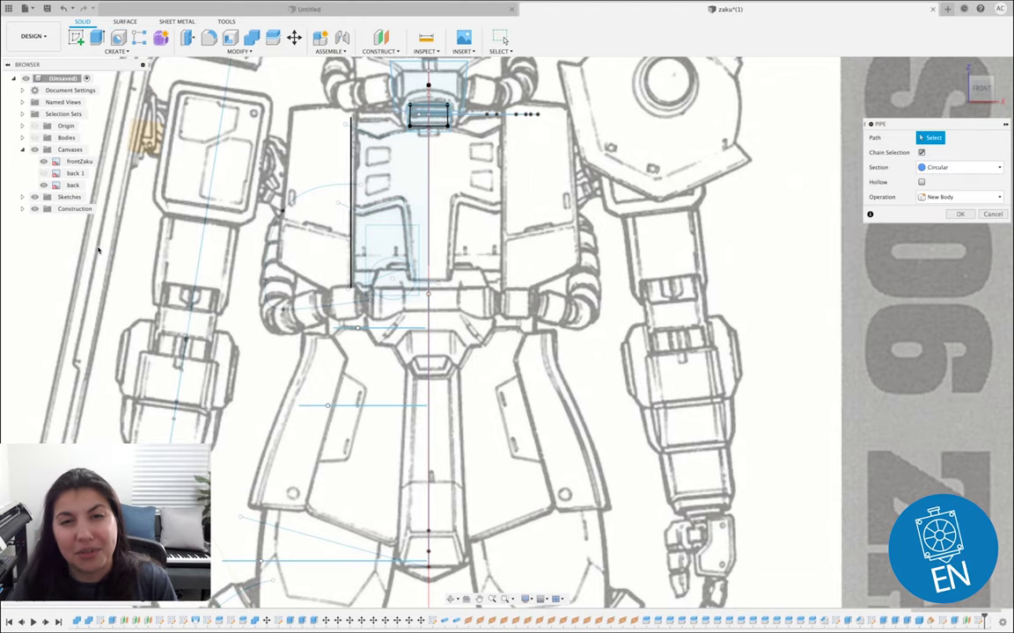
left_click(332, 306)
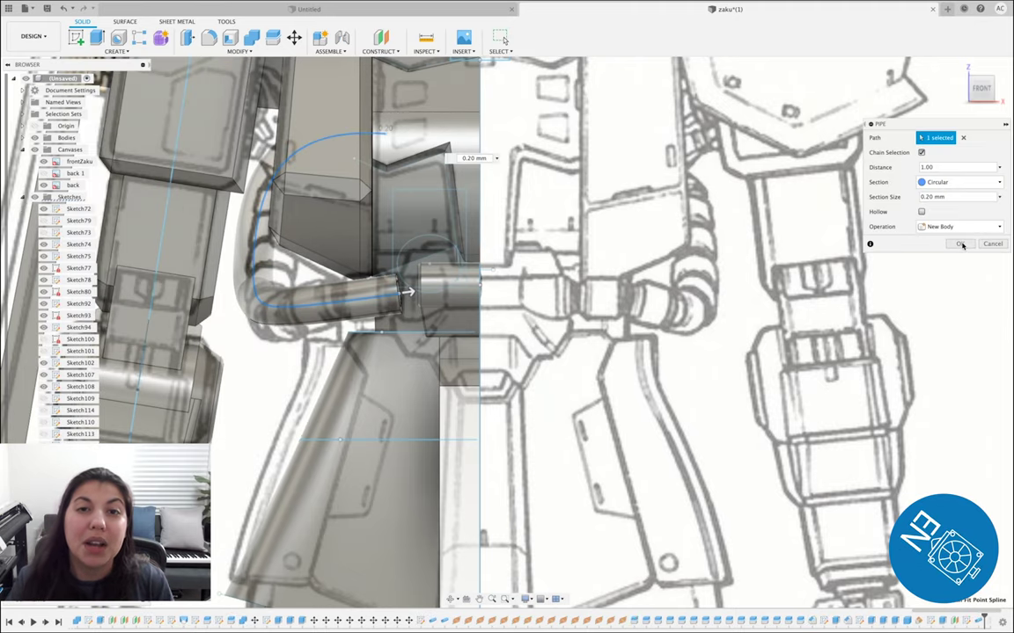
left_click(960, 243)
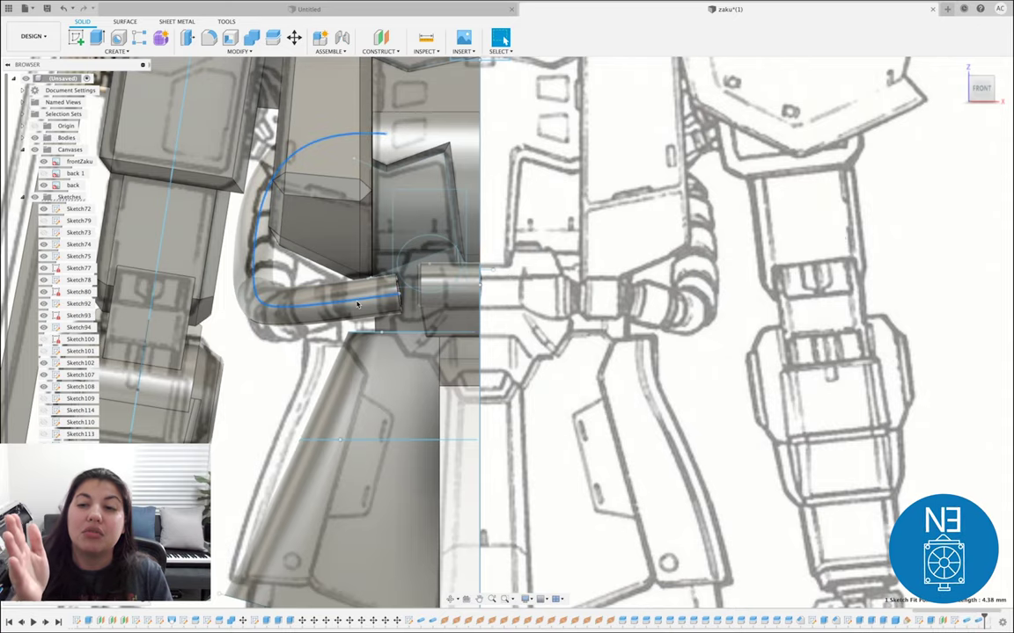
Place a construction plane along the hose spline near its front end, at the first hose segment line of the reference.
left_click(380, 51)
left_click(399, 135)
middle_click_drag(344, 299, 365, 293)
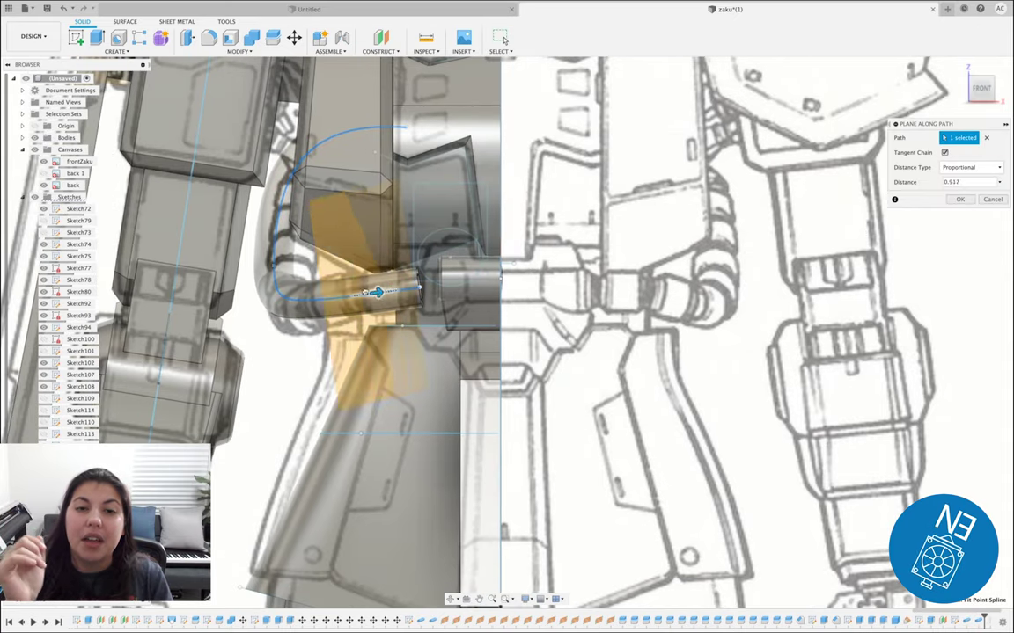
left_click_drag(363, 291, 389, 302)
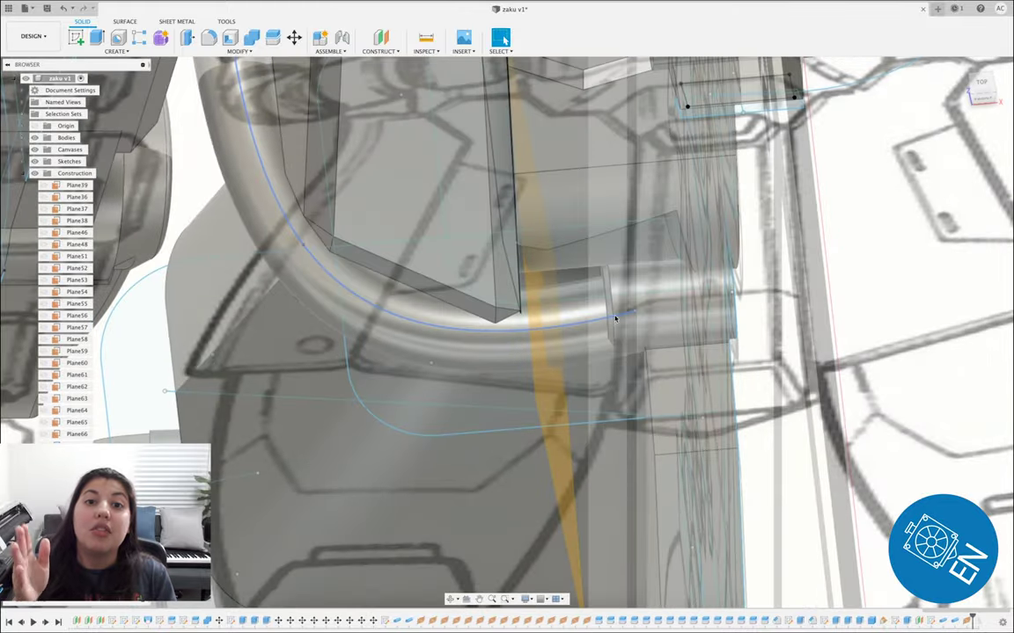
Reposition the hose spline's fit points to line the hose up with the waist connector, raising the front end point by 0.05 mm.
right_click(304, 245)
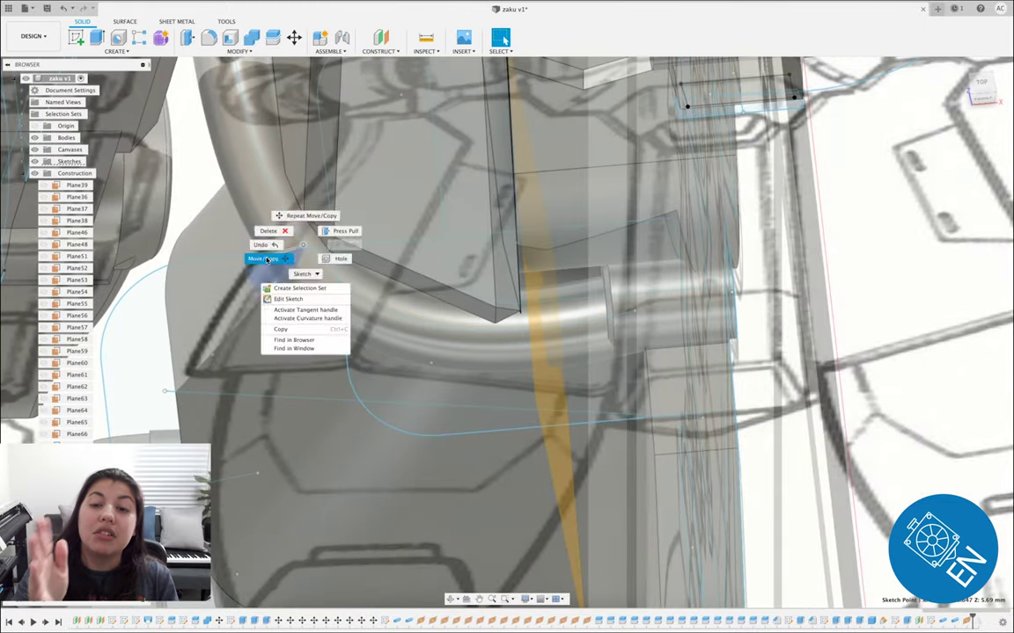
left_click(266, 259)
mouse_move(289, 210)
left_mouse_down()
mouse_move(663, 306)
mouse_move(593, 276)
left_mouse_up()
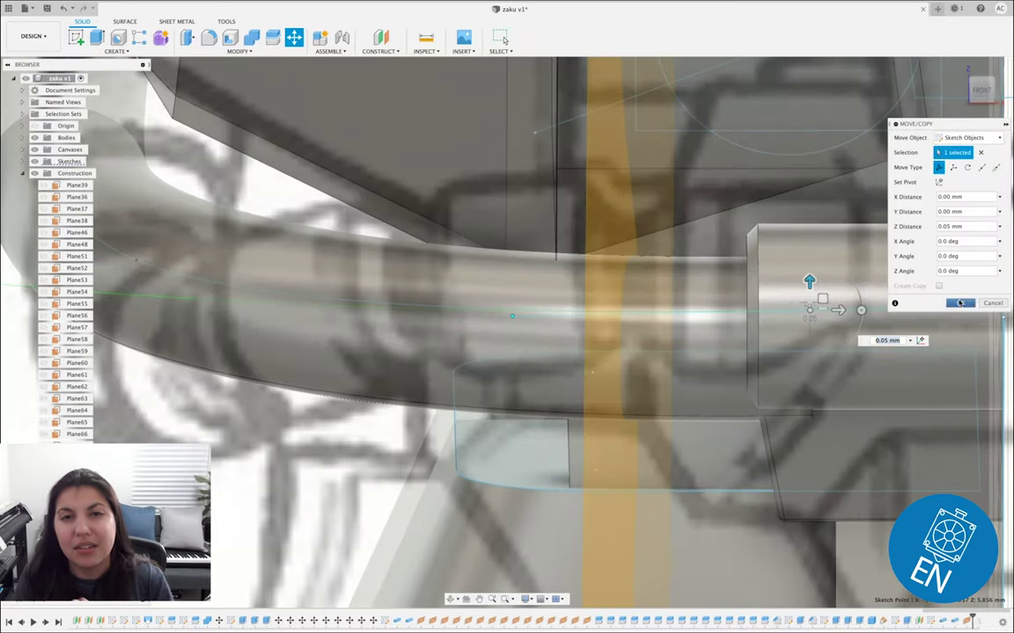
left_click(959, 302)
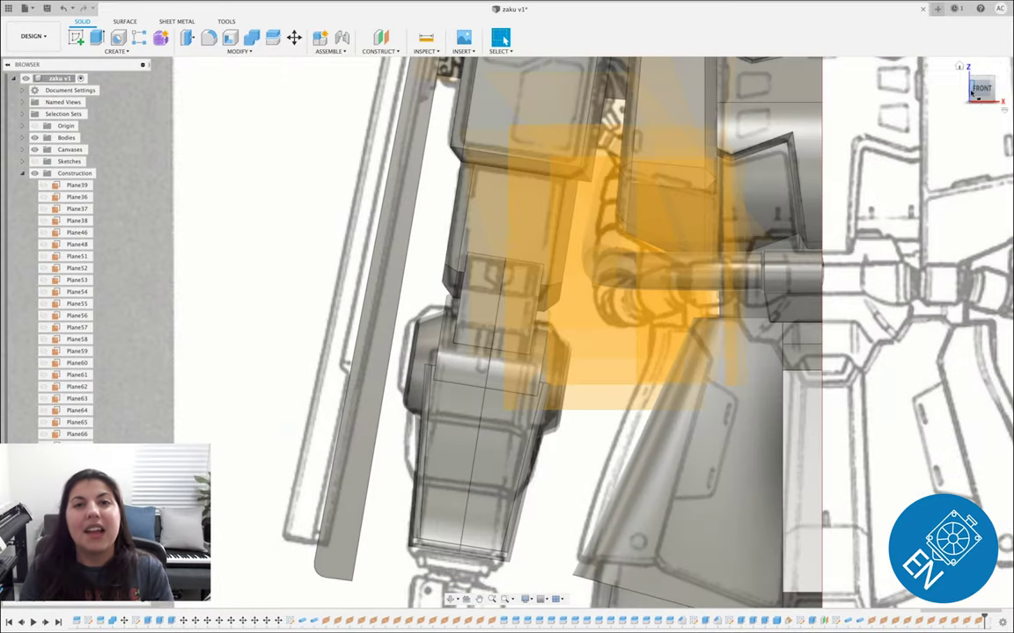
Hide the reference canvases and return to the front view of the hose and its segment planes.
left_click(972, 92)
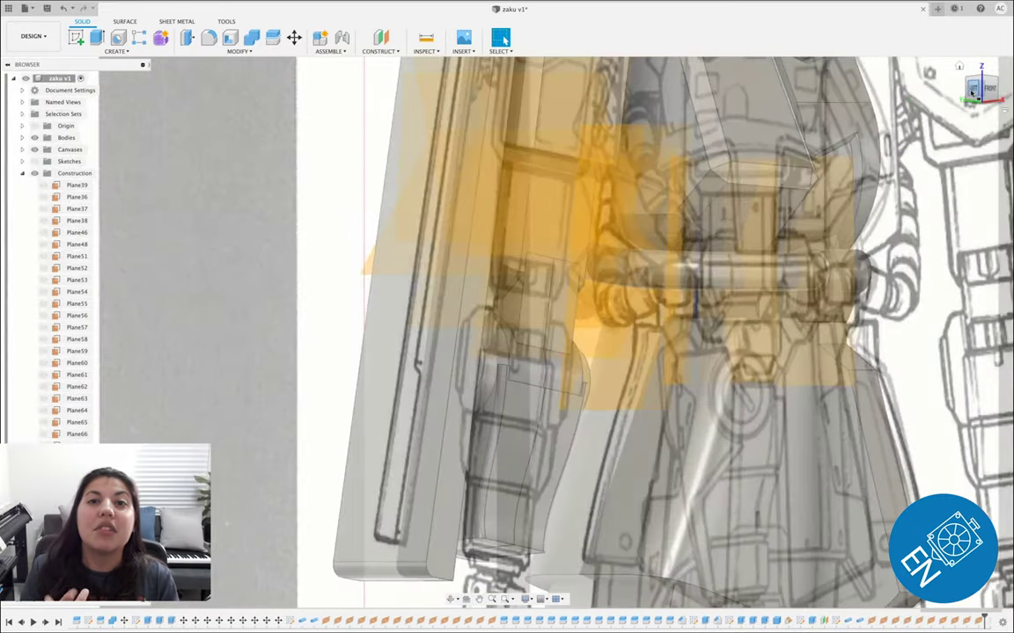
left_click(36, 150)
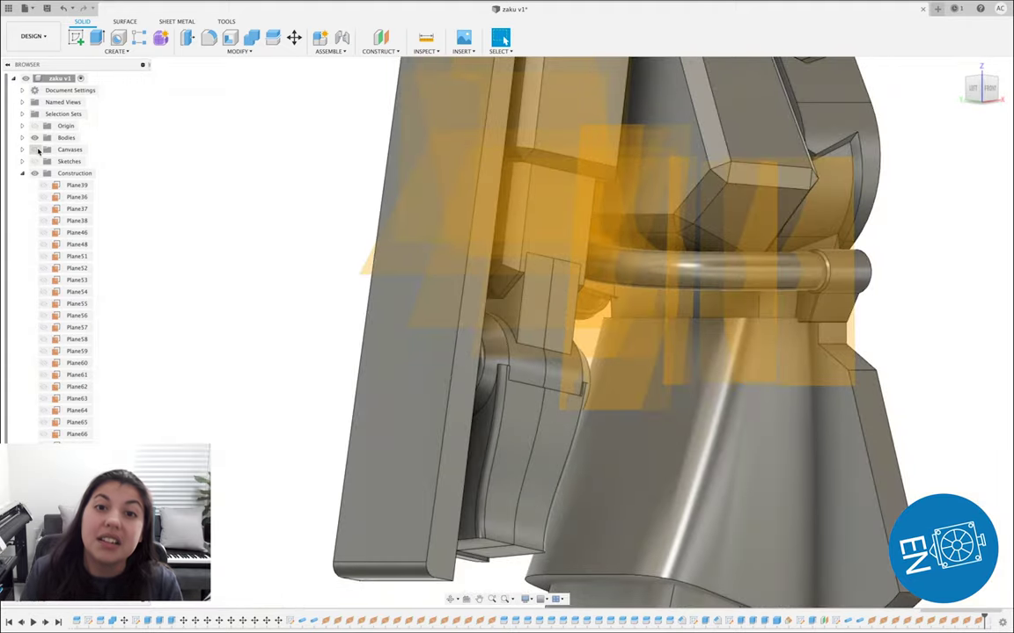
left_click(38, 150)
left_click(40, 151)
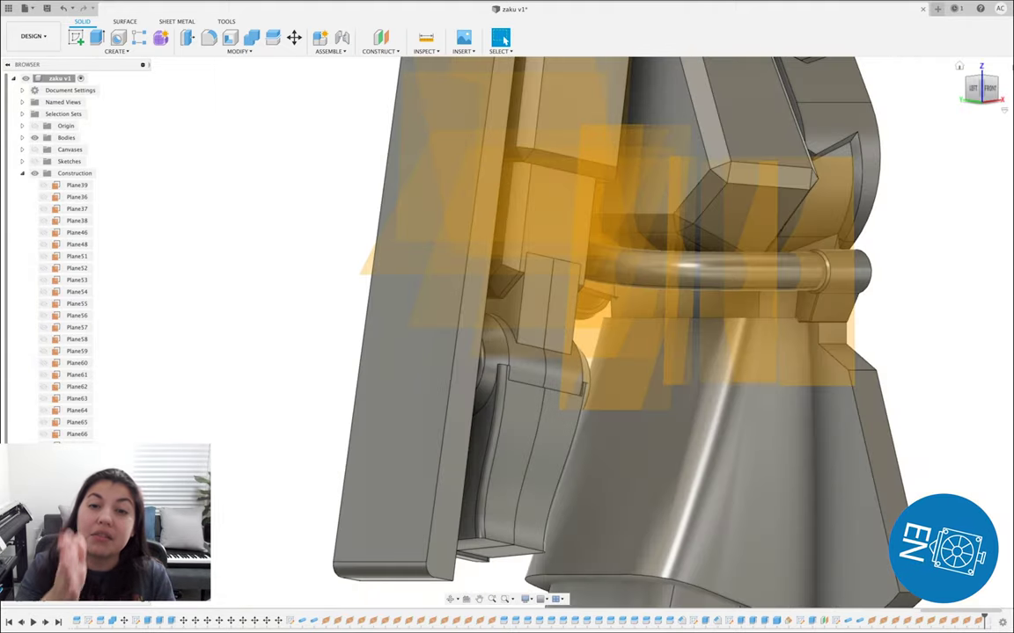
left_click(990, 87)
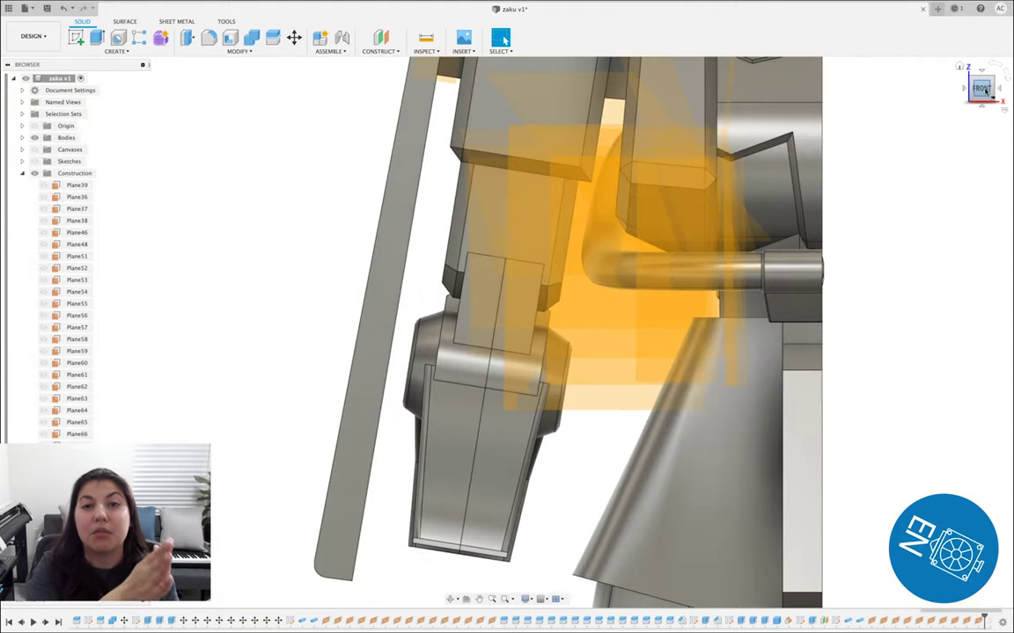
Split the hose body into segments with the construction planes along its path, and hide all construction planes.
left_click(270, 40)
left_click(731, 250)
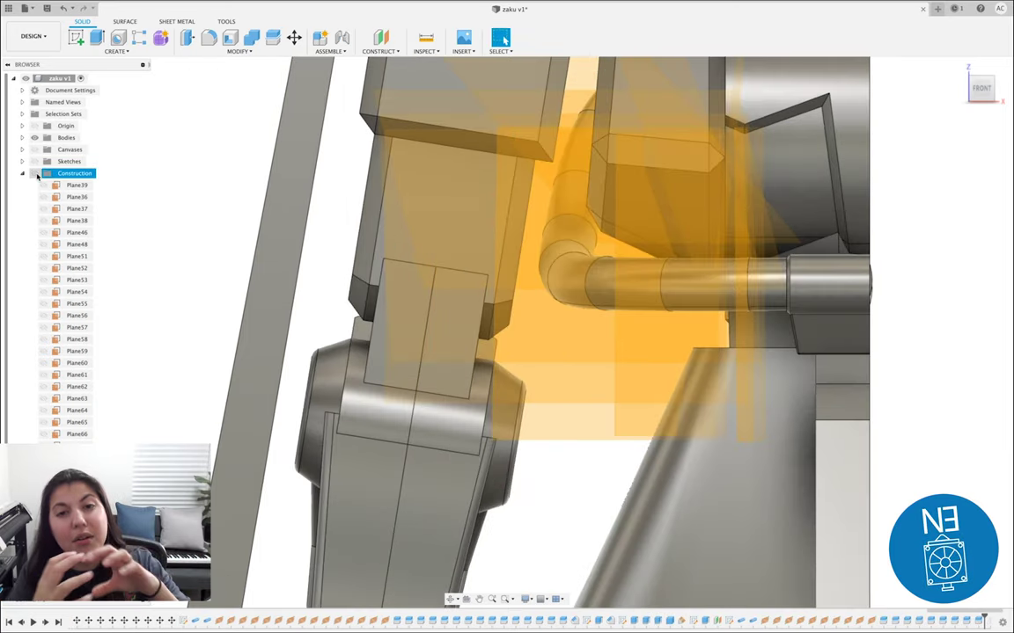
left_click(36, 174)
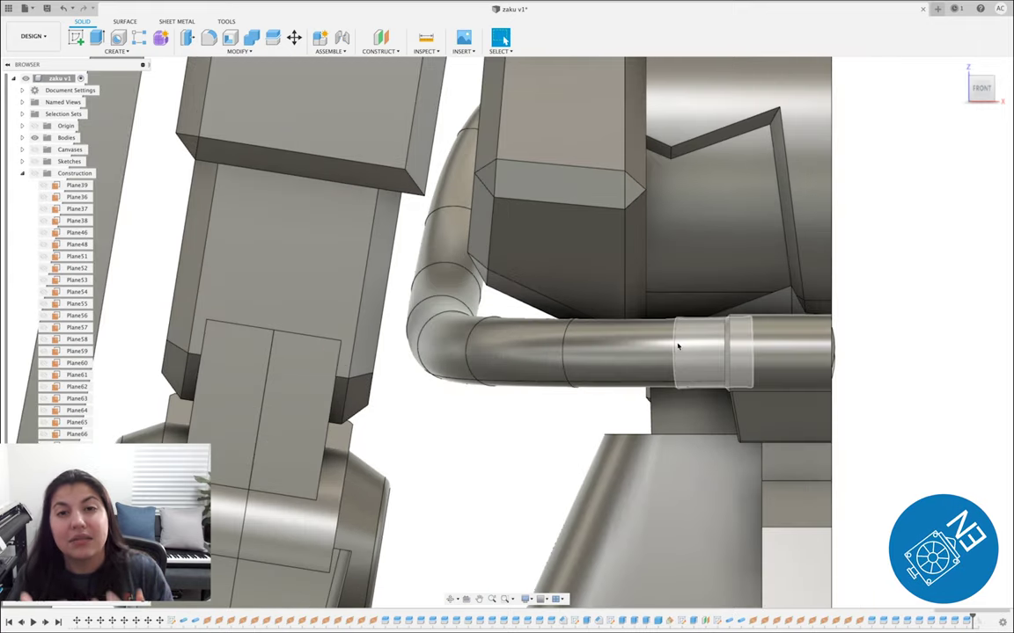
Chamfer both facing segment edges at the waist hose's first joint beside the front connector by an equal distance of 0.10 mm.
right_click(675, 347)
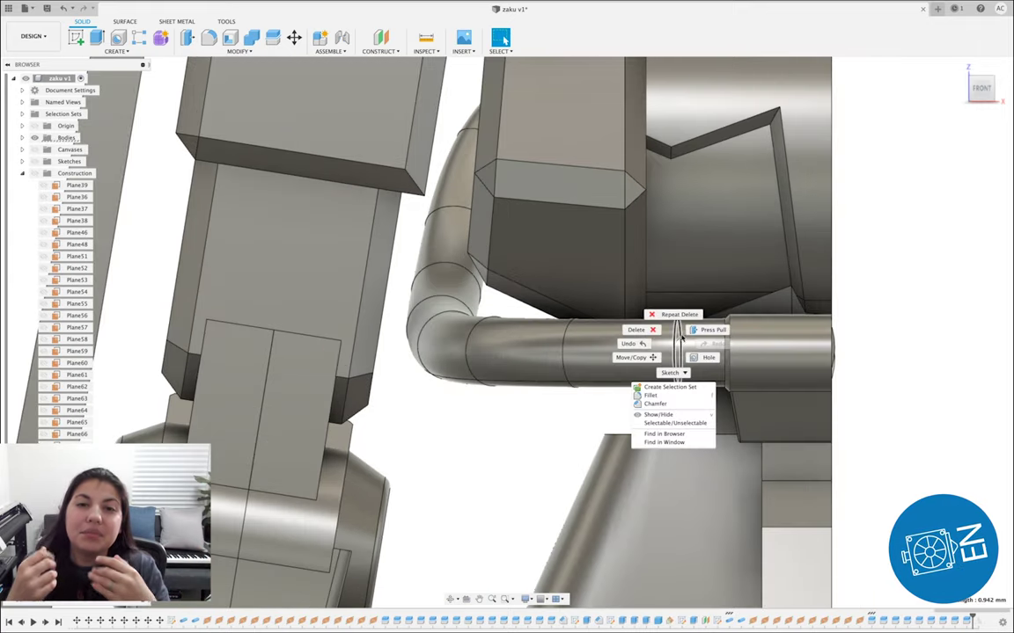
left_click(656, 404)
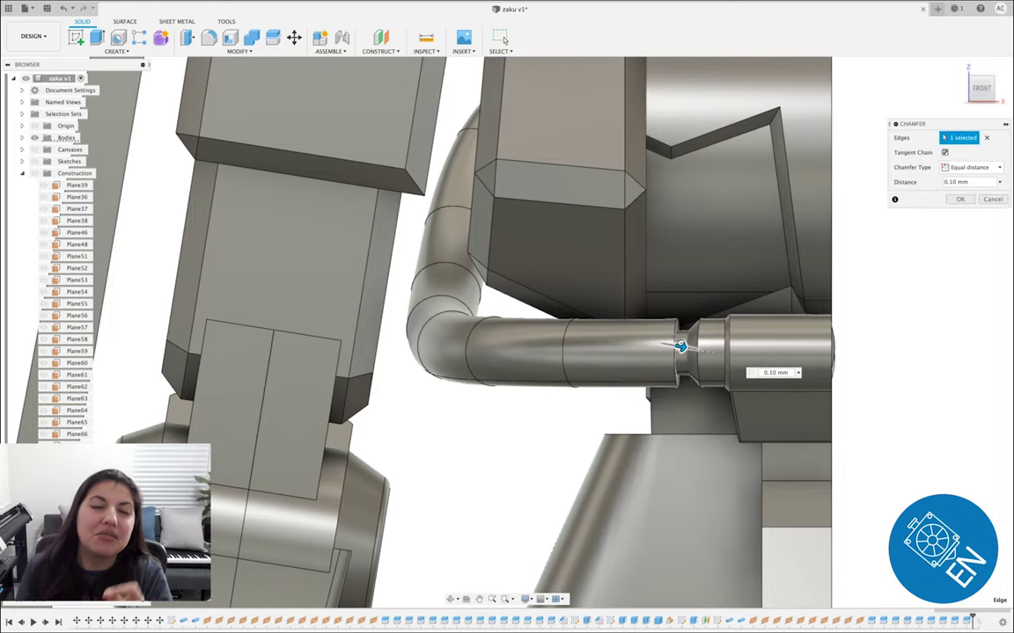
key("Return")
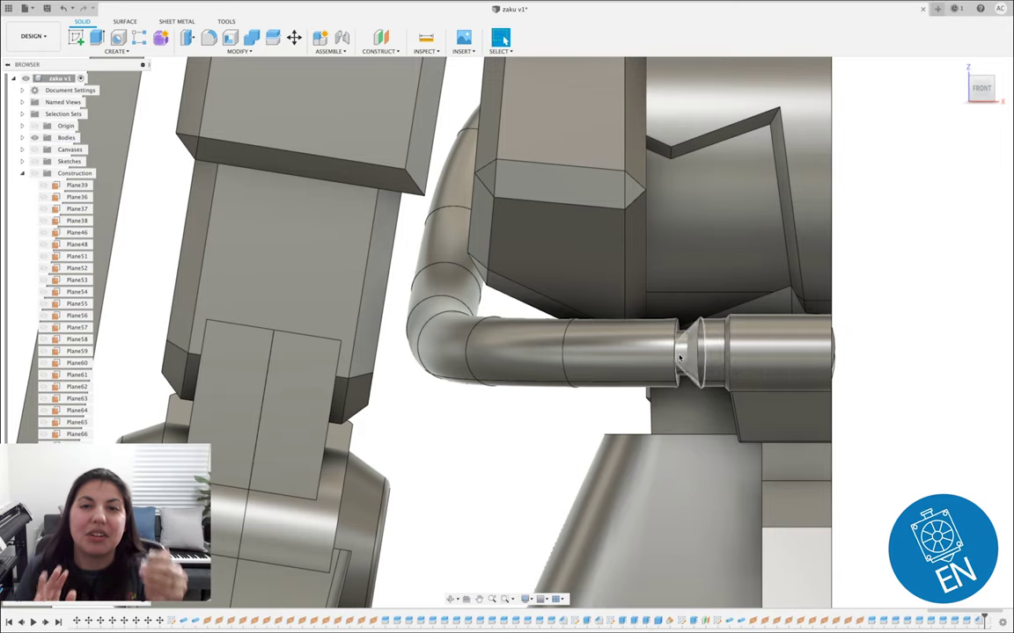
right_click(675, 356)
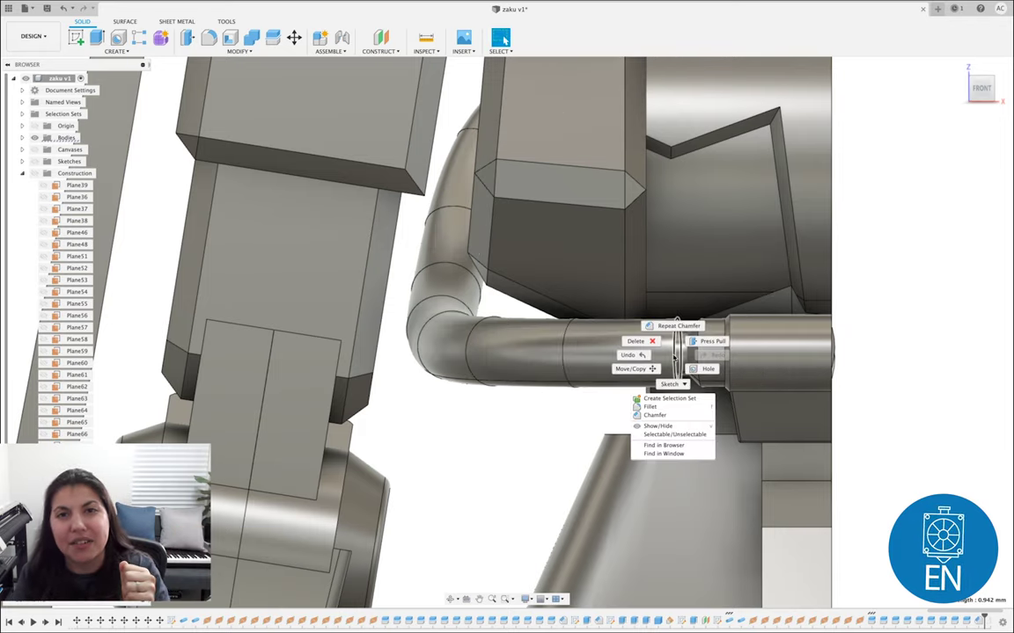
left_click(675, 327)
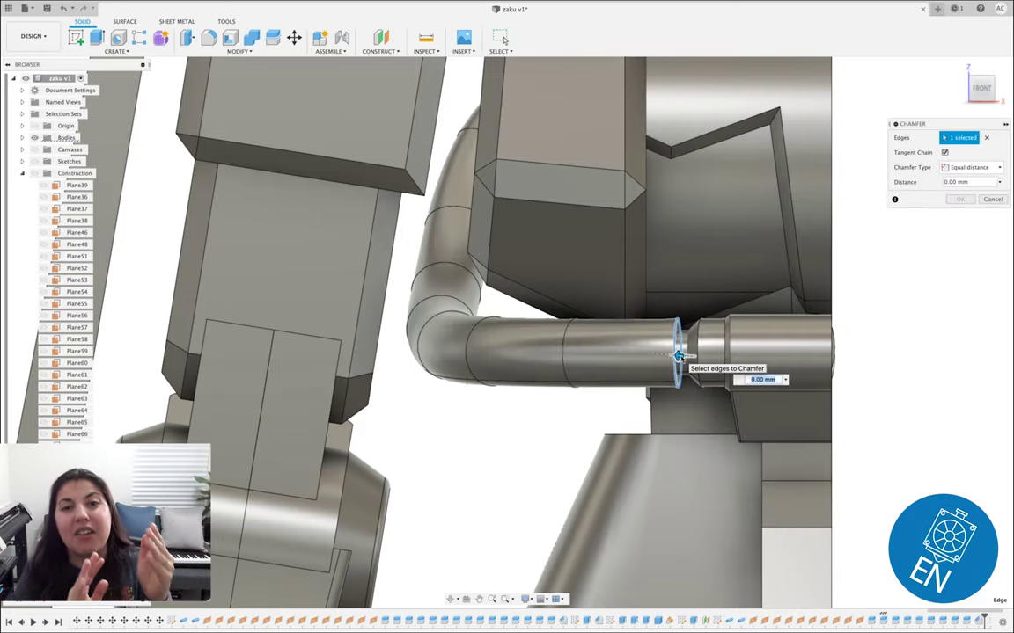
left_click_drag(677, 356, 668, 355)
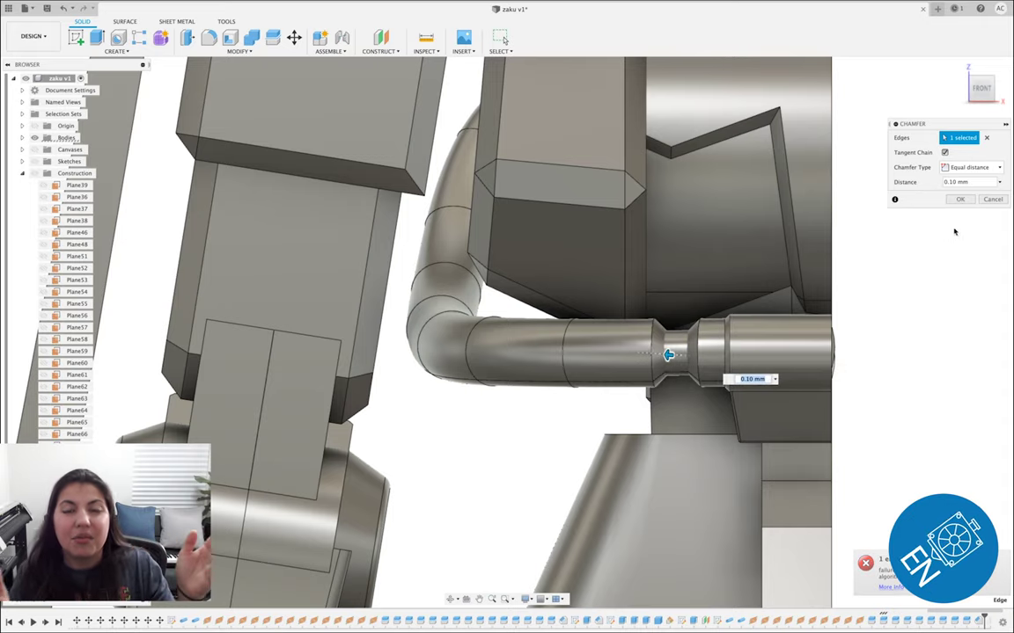
left_click(960, 200)
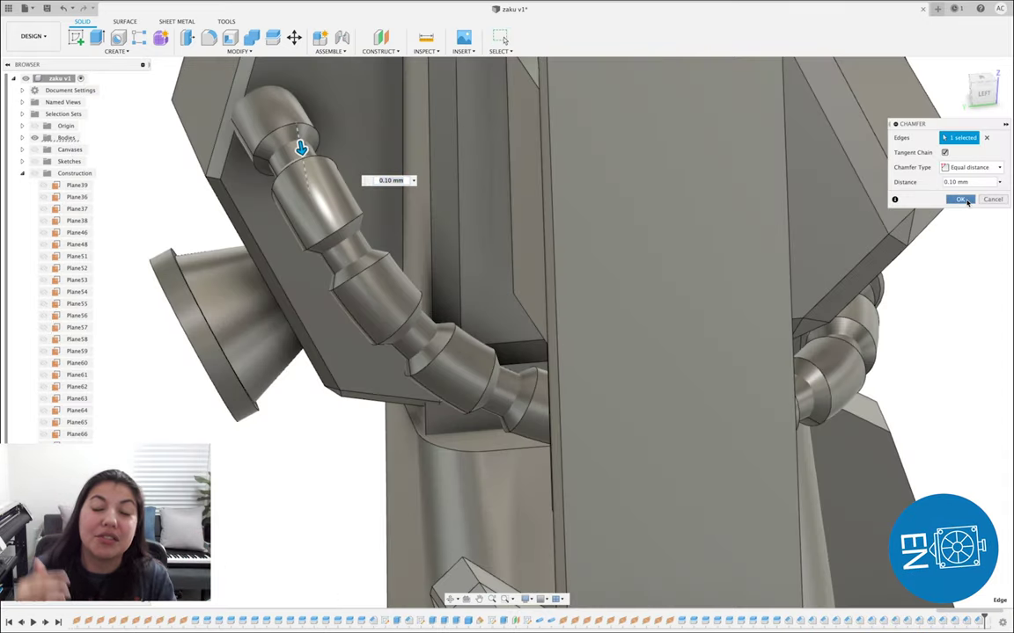
Finish the 0.10 mm equal-distance chamfer on the segment edge near the hose's back end and look over the segmented hose.
left_click(959, 199)
middle_click_drag(804, 276, 994, 213, "shift")
left_click(984, 96)
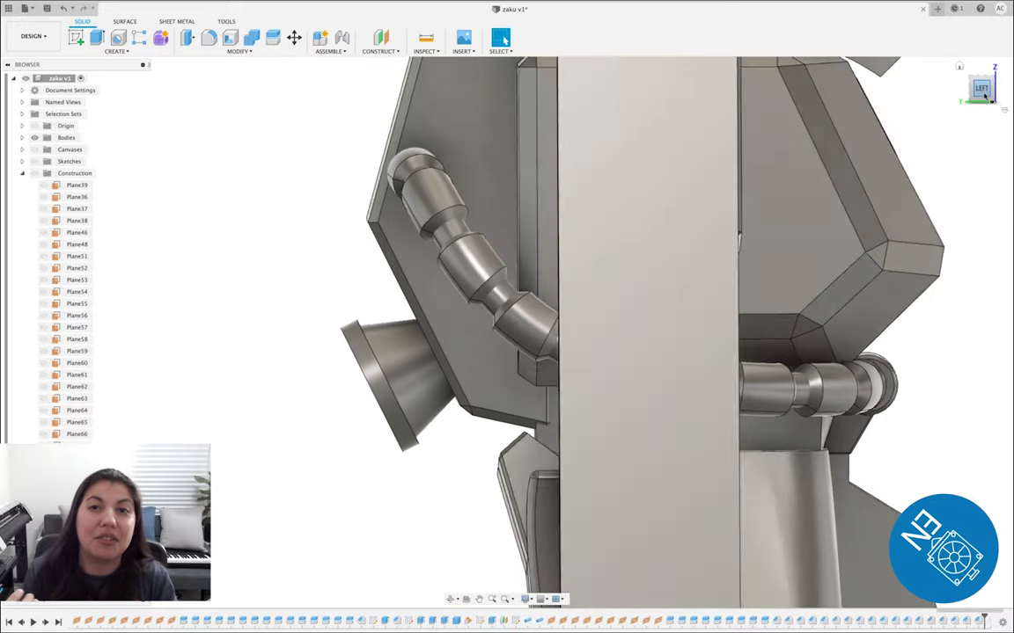
mouse_move(987, 97)
left_mouse_down()
mouse_move(941, 95)
mouse_move(933, 110)
left_mouse_up()
mouse_move(563, 396)
middle_mouse_down("shift")
mouse_move(651, 428)
mouse_move(629, 419)
mouse_move(606, 350)
mouse_move(594, 356)
middle_mouse_up("shift")
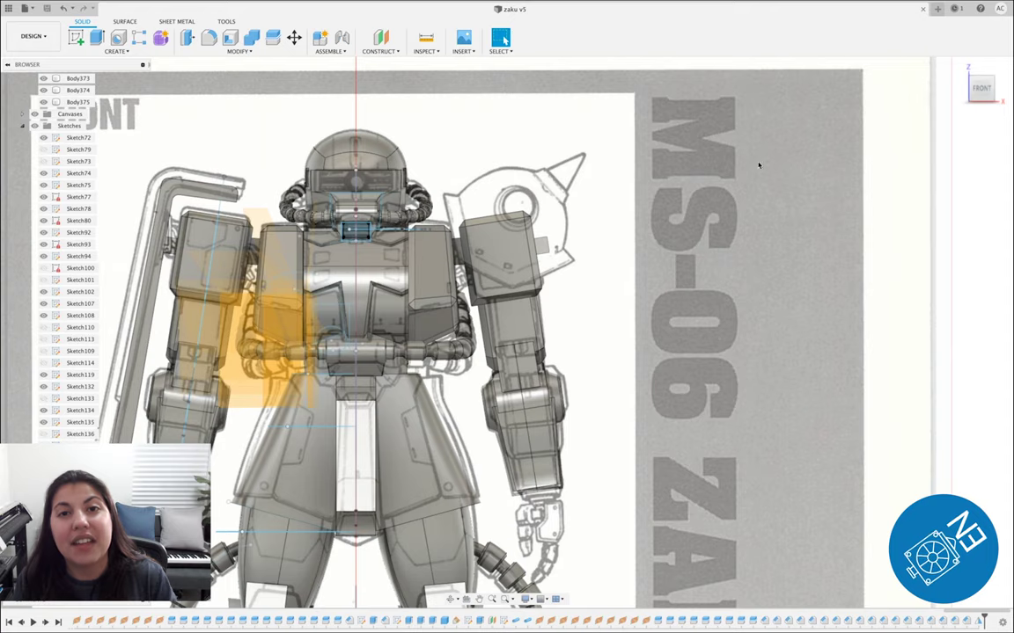
Create a 1.70 mm diameter sphere as a new body on the outer side face of the shoulder block.
middle_click_drag(774, 254, 658, 258)
scroll(658, 258, "up", 1)
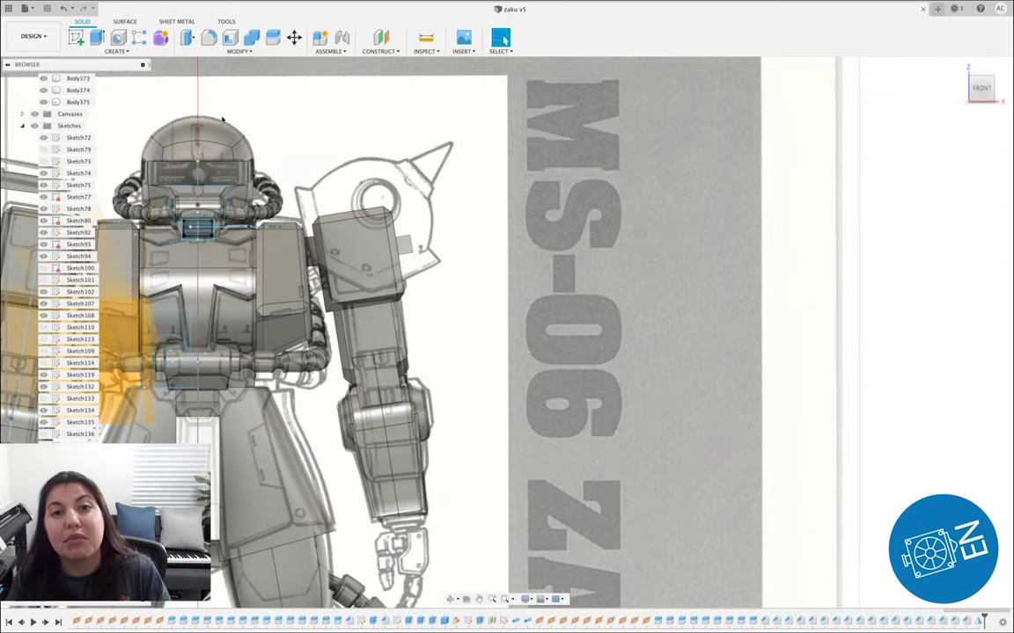
left_click(113, 51)
left_click(88, 198)
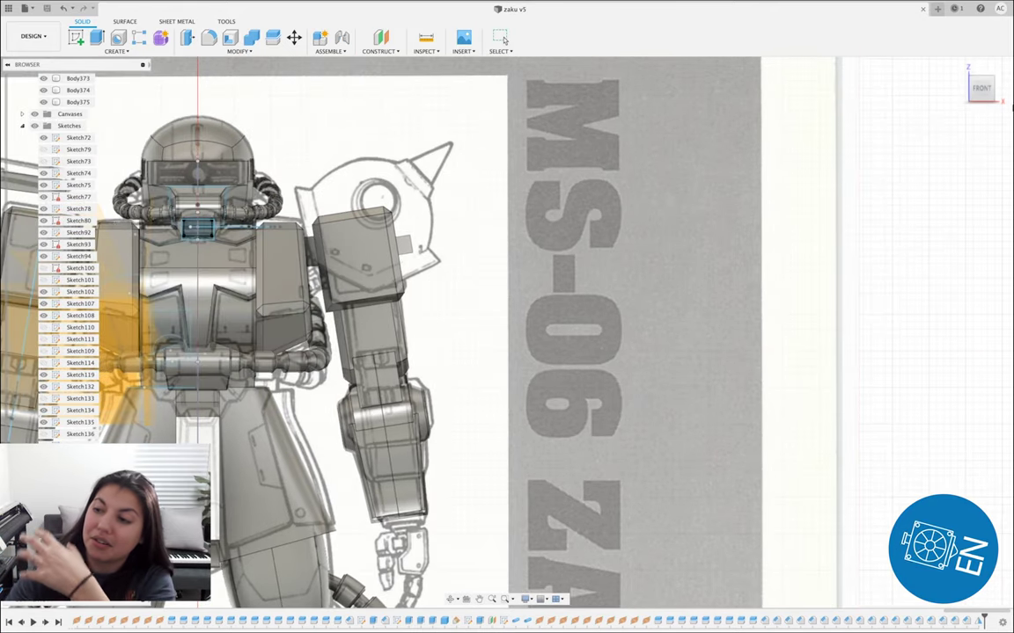
left_click(997, 91)
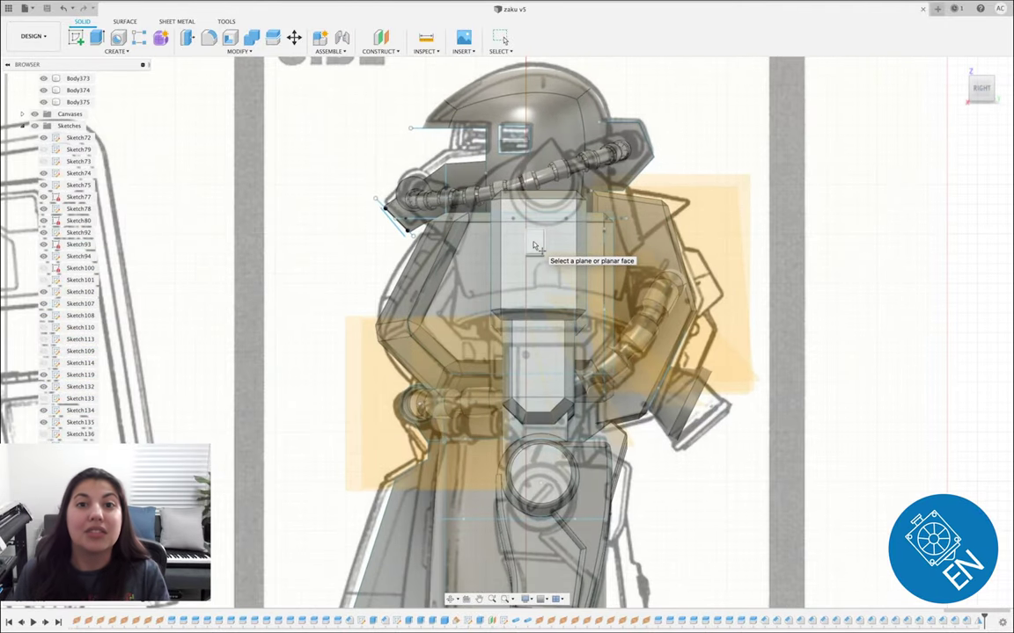
left_click(535, 244)
left_click(534, 243)
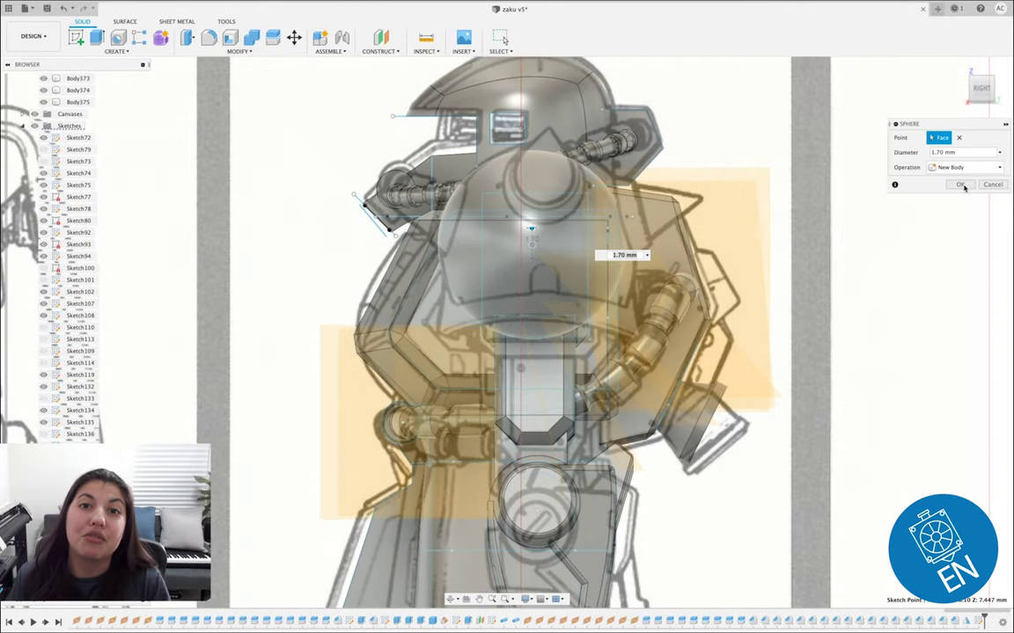
left_click(963, 186)
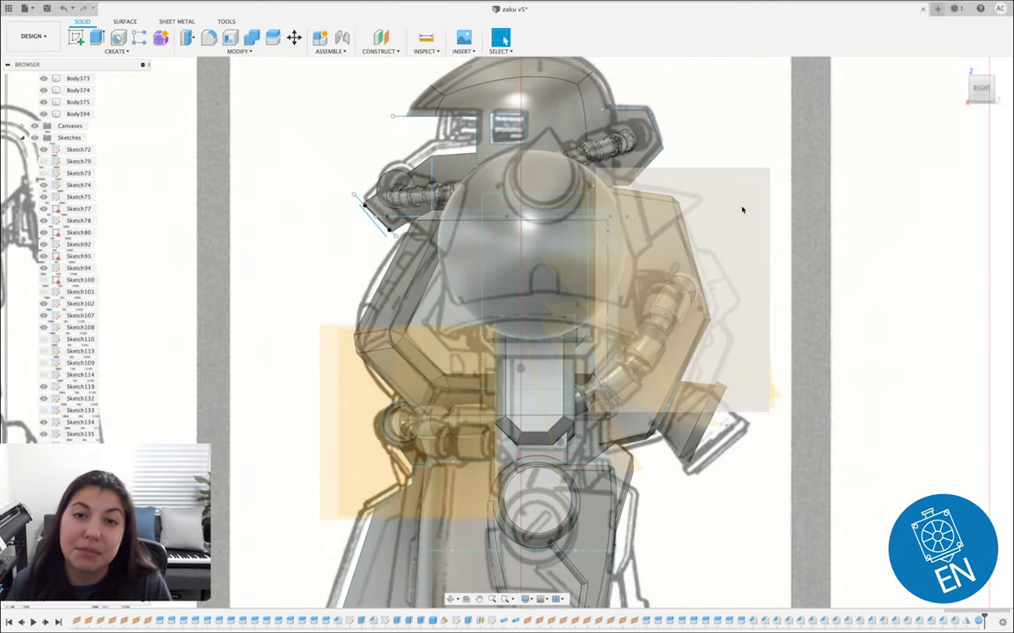
Move the sphere in the front view to fit the round spiked shoulder armour of the reference.
left_click(966, 91)
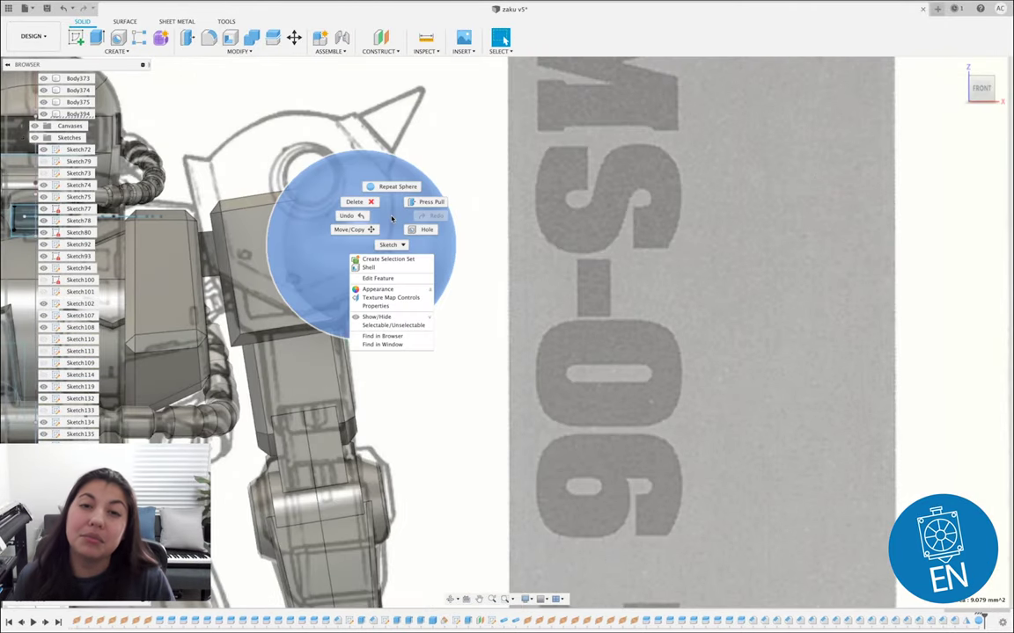
left_click(343, 229)
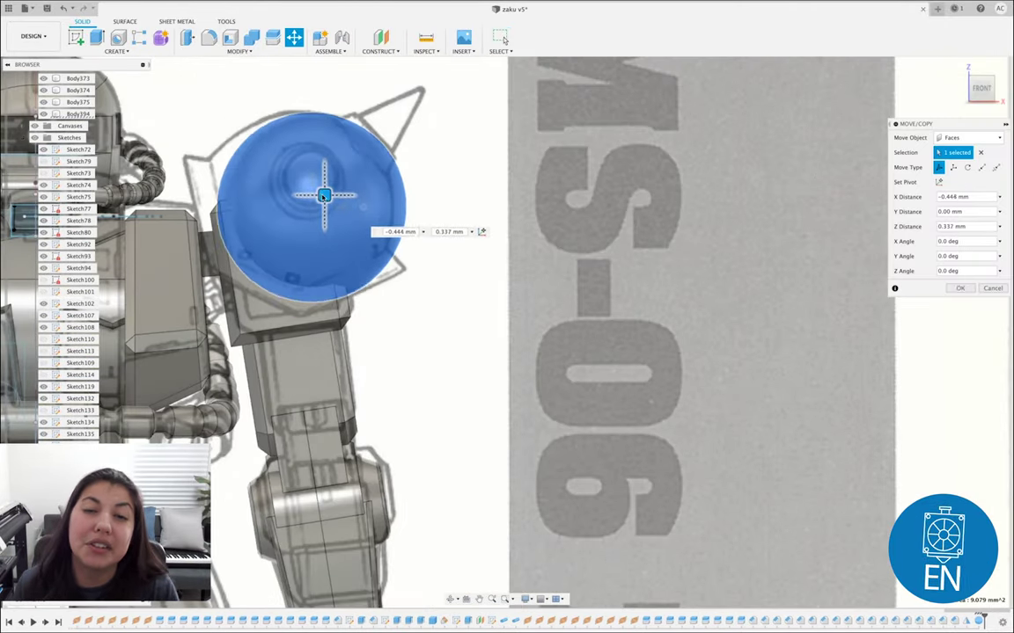
left_click_drag(318, 194, 311, 205)
key("Return")
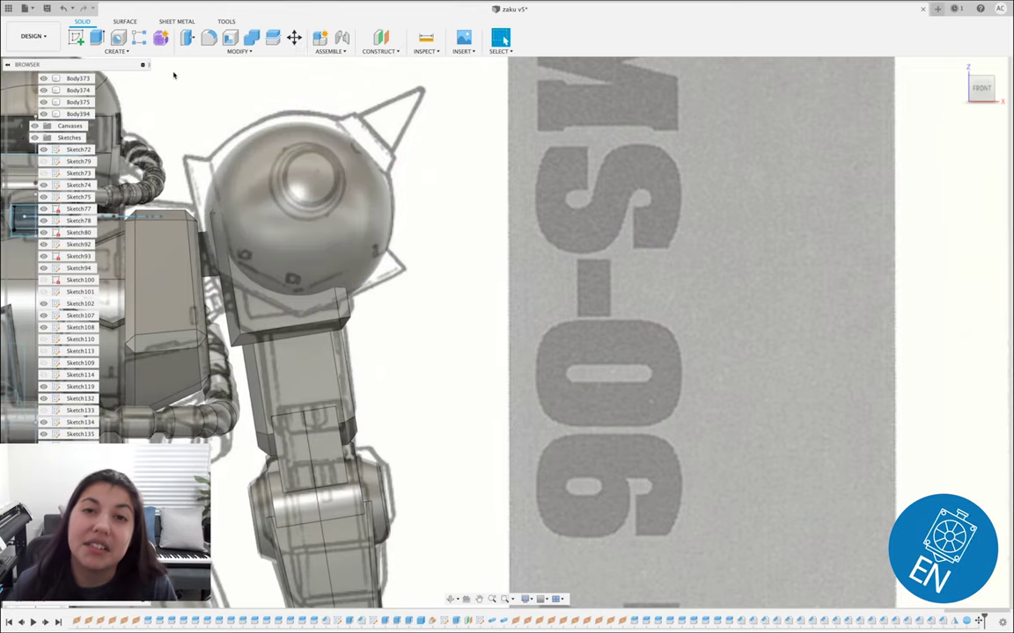
Sketch a three-segment line on the shoulder block's front face, tracing the lower and inner edge of the round armour across the sphere.
left_click(293, 311)
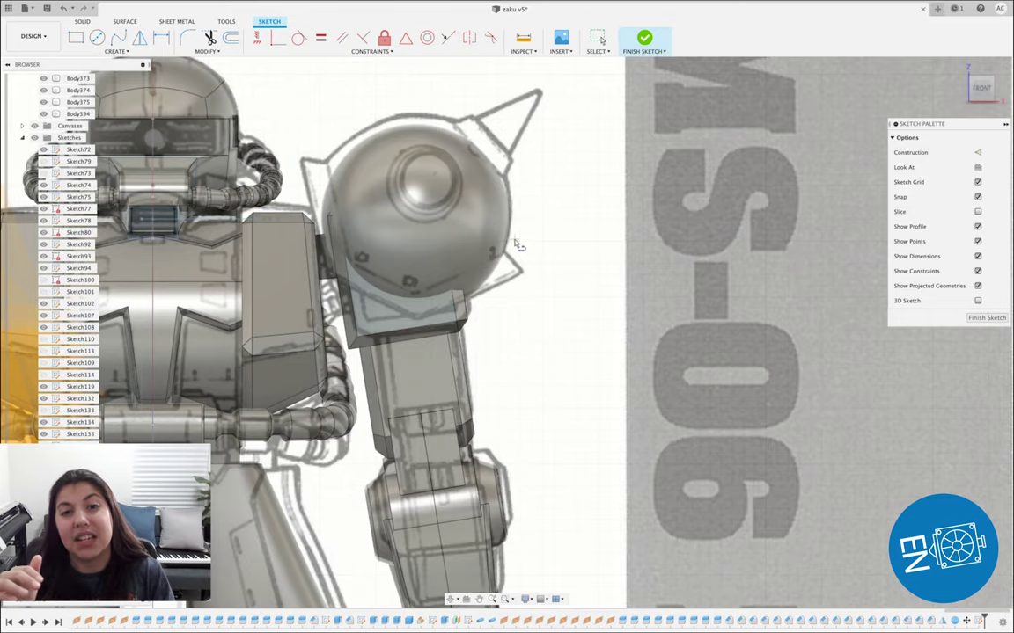
left_click(416, 293)
left_click(352, 262)
left_click(320, 130)
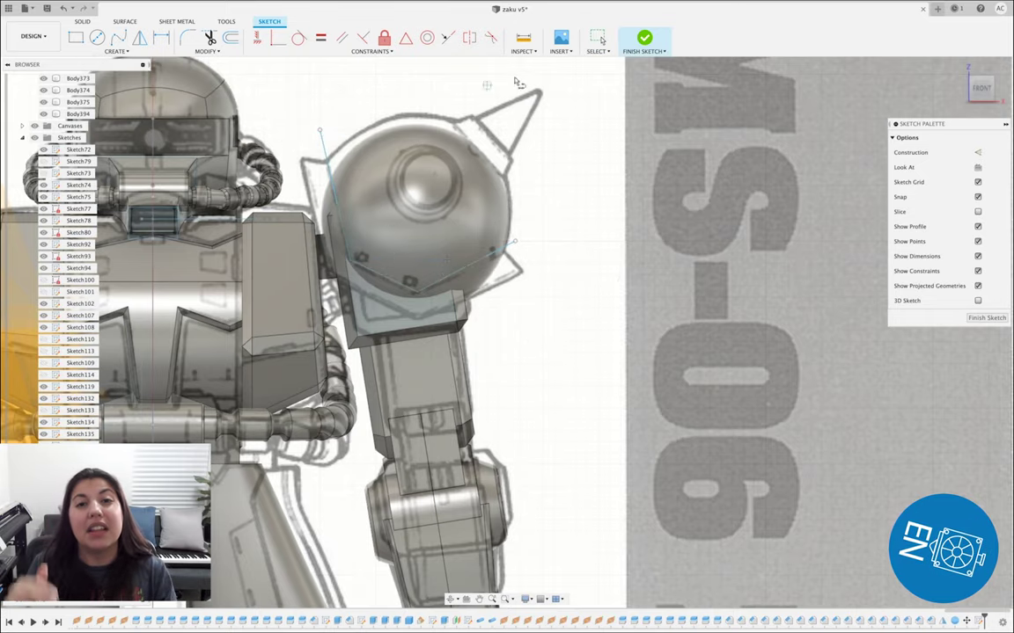
left_click(644, 40)
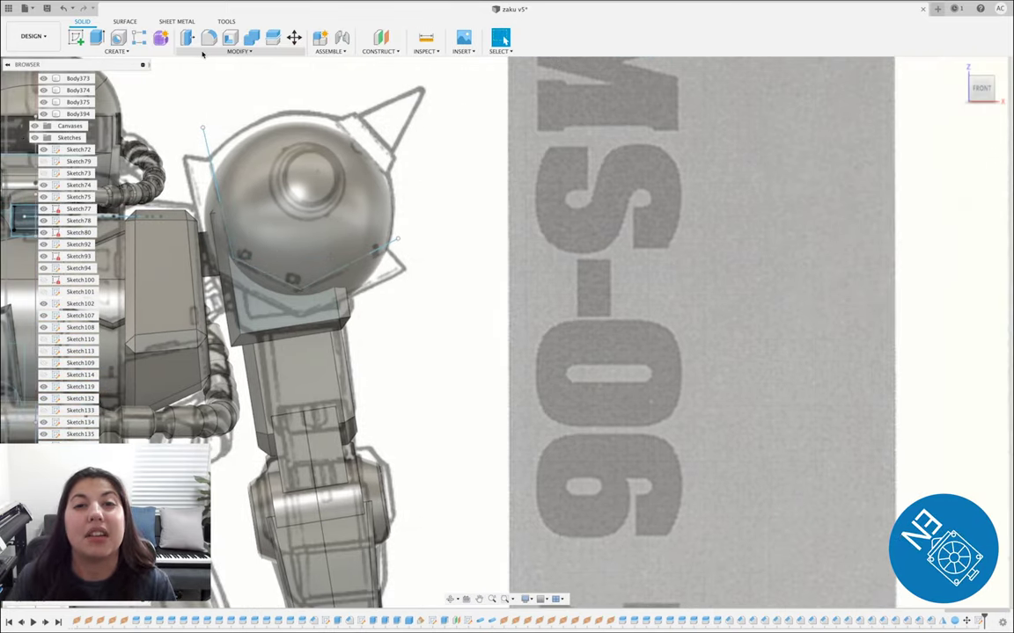
Split the shoulder sphere along the sketched three-segment line and hide the cut-off lower piece.
left_click(273, 38)
left_click(296, 164)
middle_click_drag(440, 225, 751, 231)
scroll(644, 193, "up", 2)
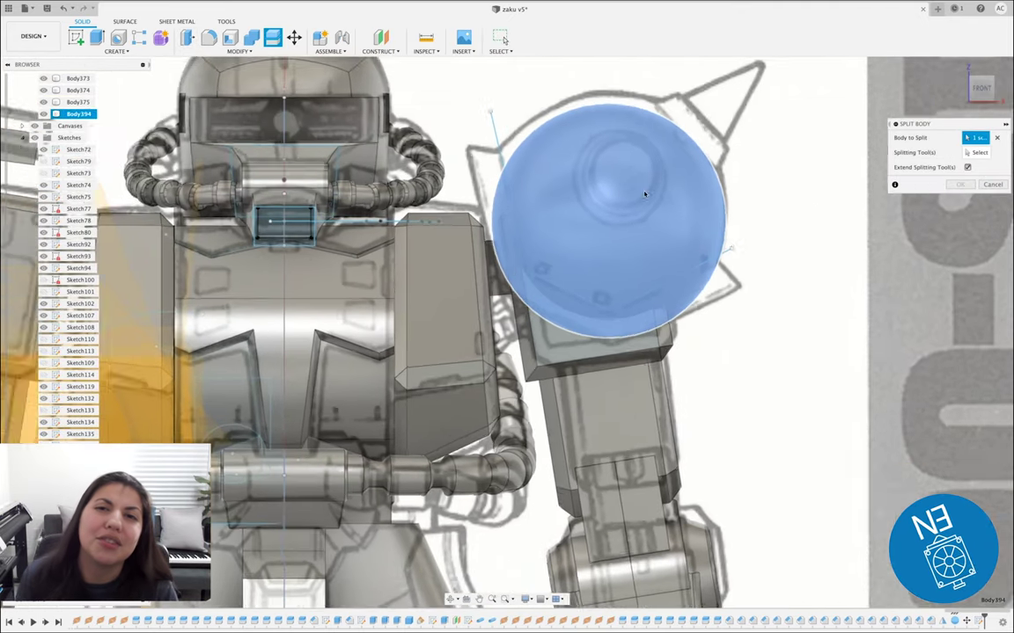
scroll(644, 193, "up", 1)
left_click(730, 262)
key("Return")
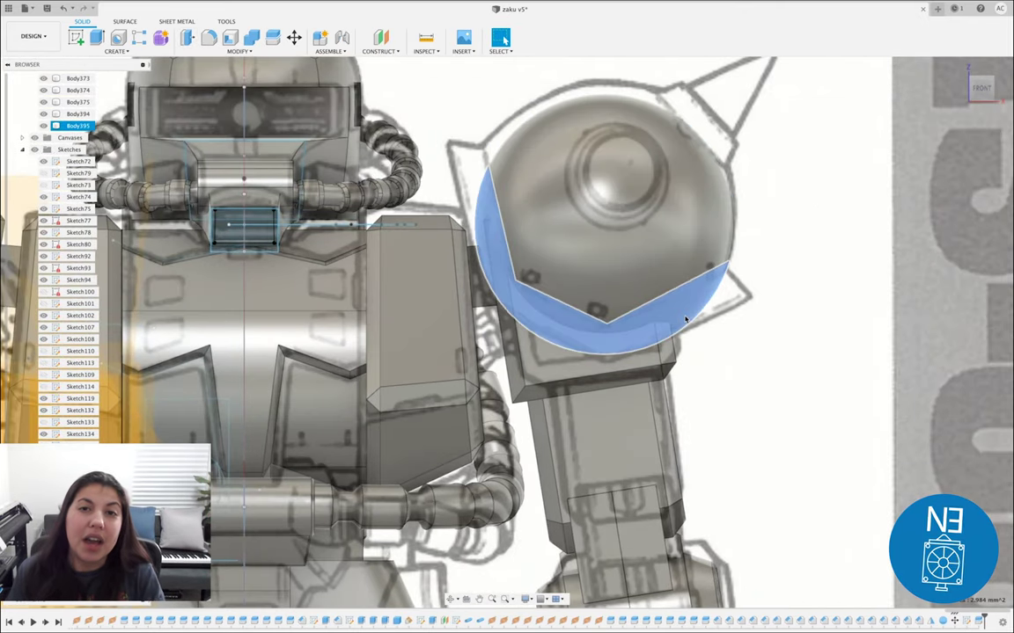
right_click(676, 346)
left_click(680, 419)
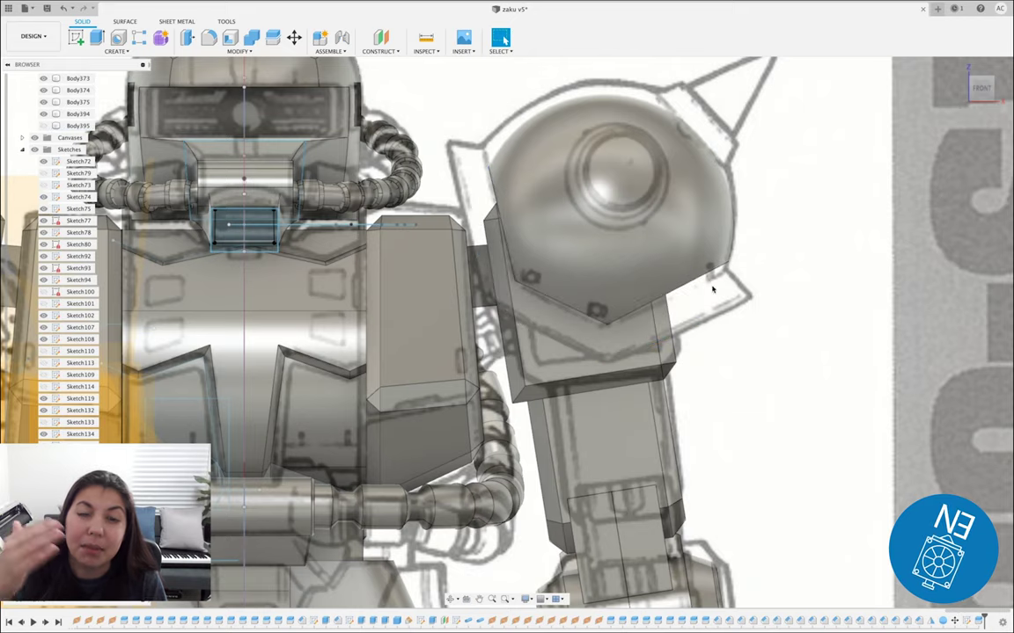
Extrude the cut-edge faces of the shoulder armour outward by 0.20 mm to form its rim.
left_click(380, 39)
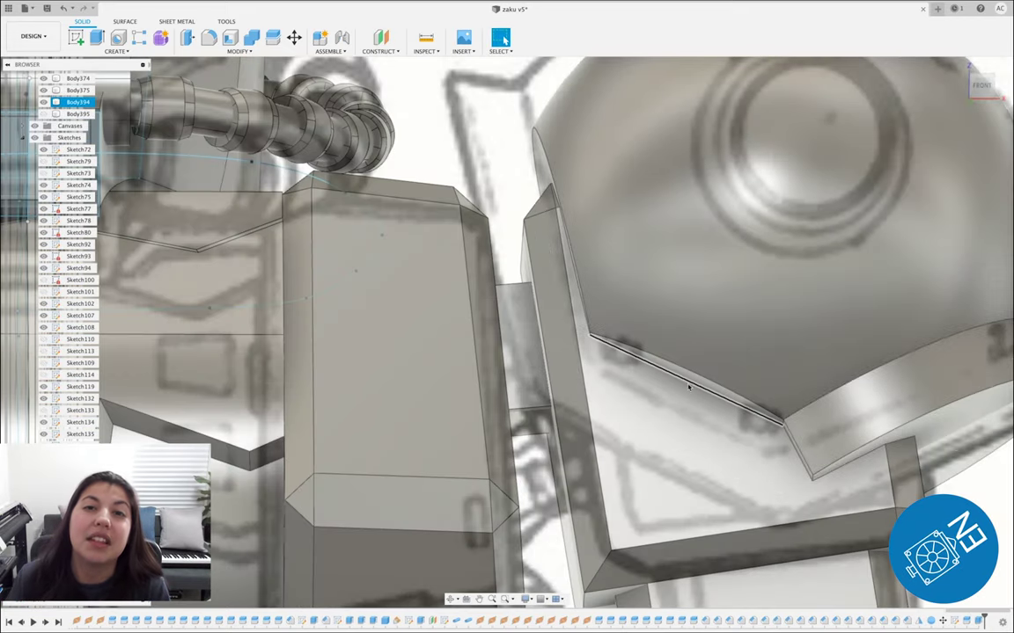
key("e")
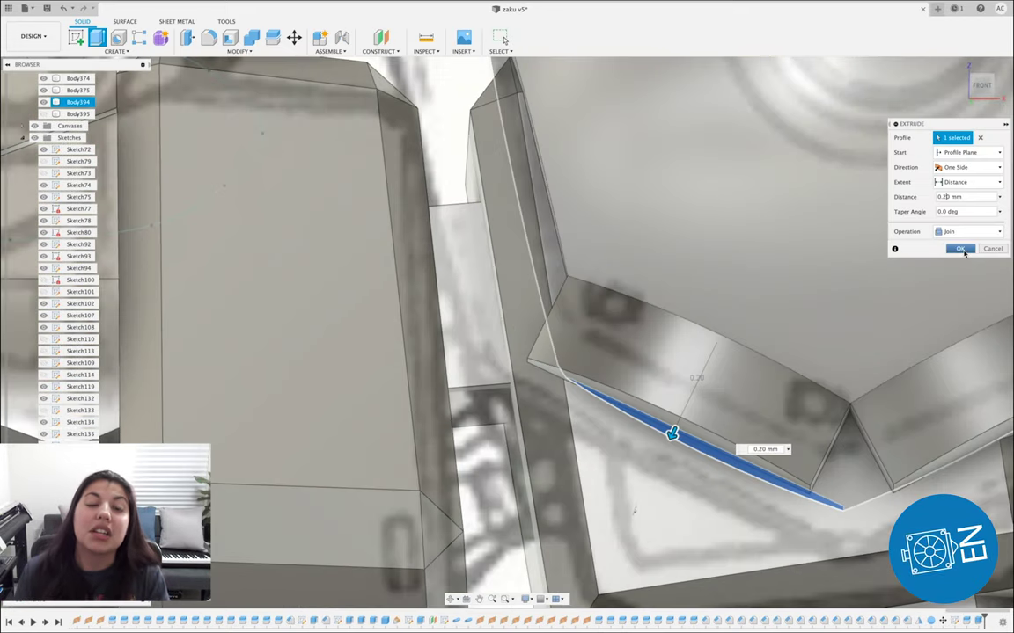
left_click(960, 249)
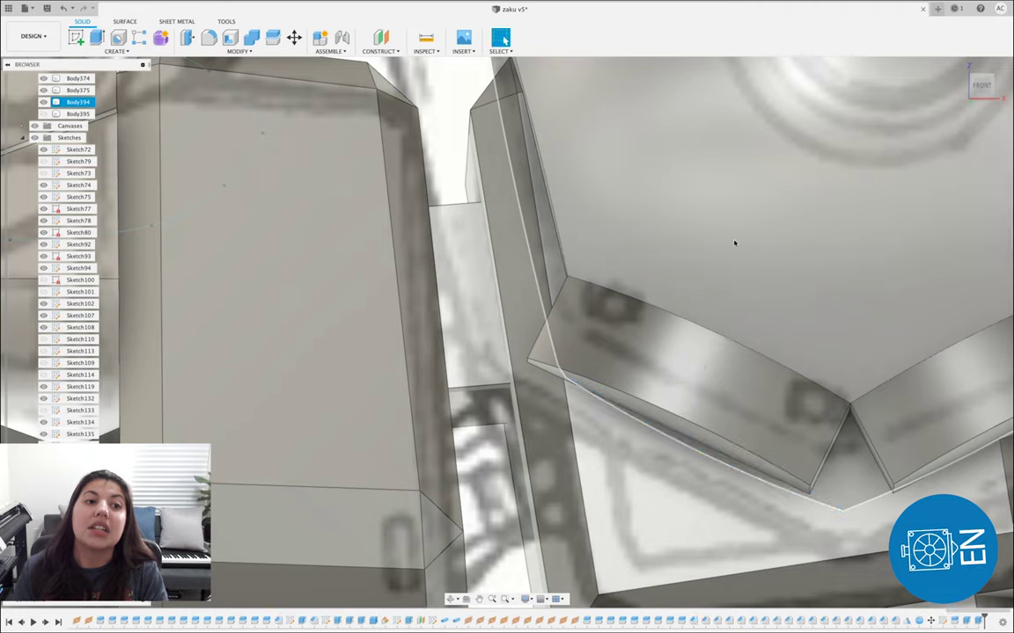
left_click(543, 202)
middle_click_drag(544, 203, 519, 132, "shift")
right_click(511, 114)
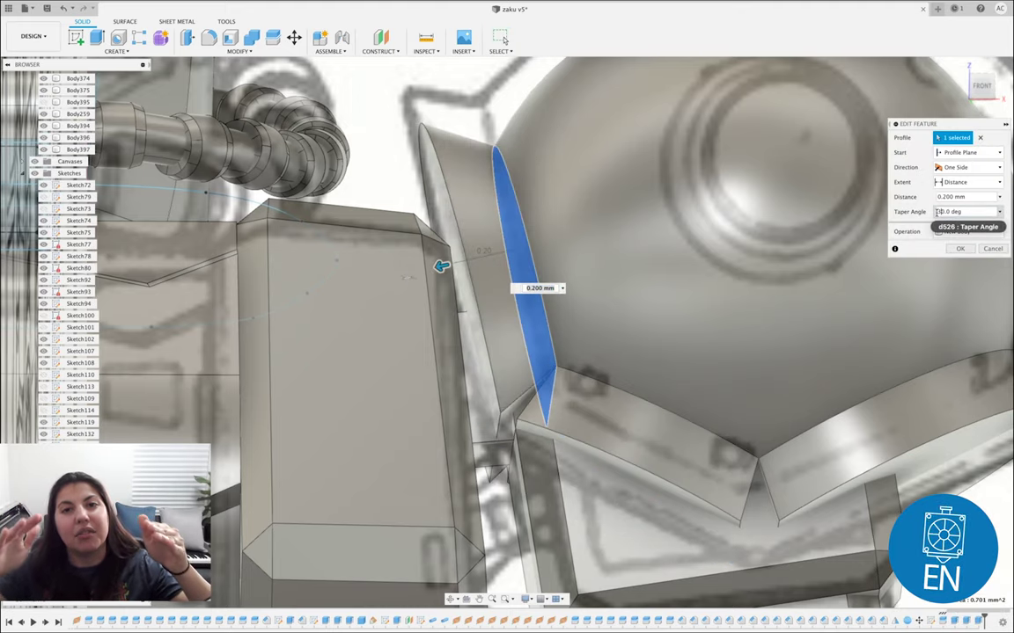
Edit the armour's rim extrusions to use a 10 deg taper angle and the New Body operation.
left_click(954, 249)
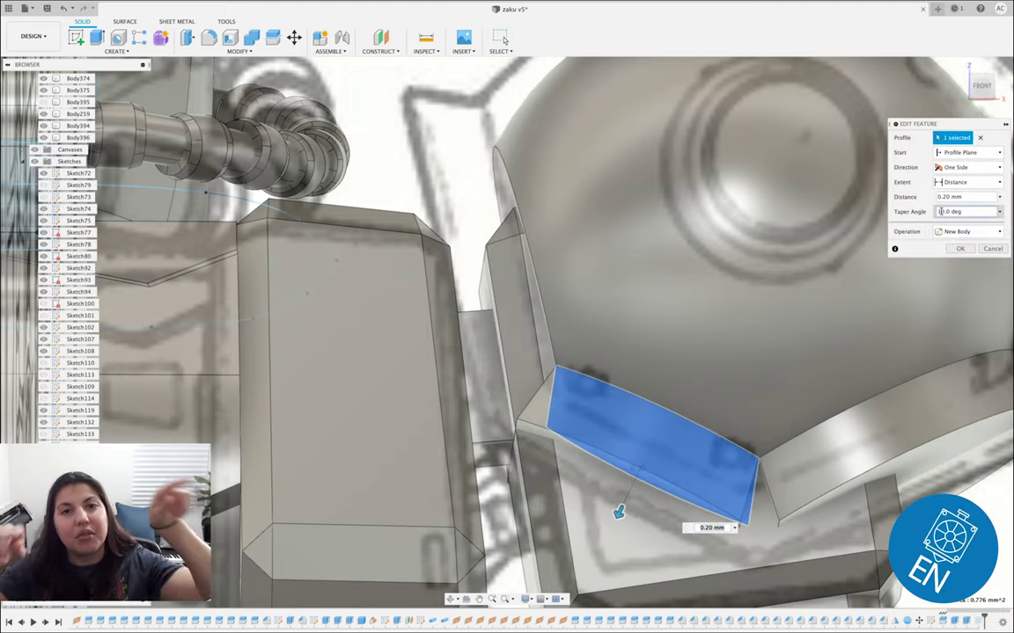
left_click(962, 249)
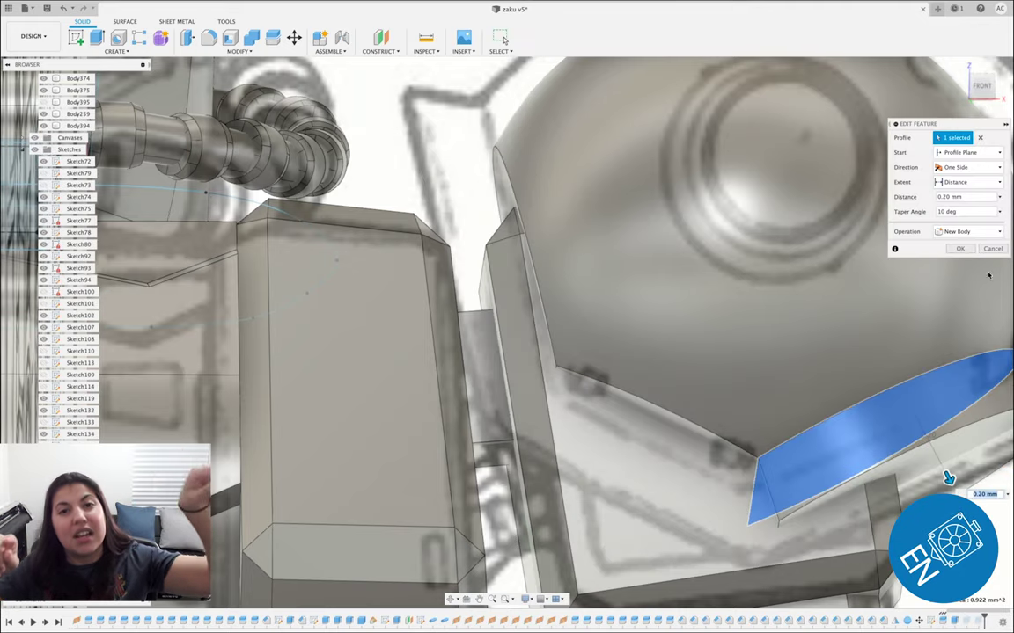
left_click(957, 249)
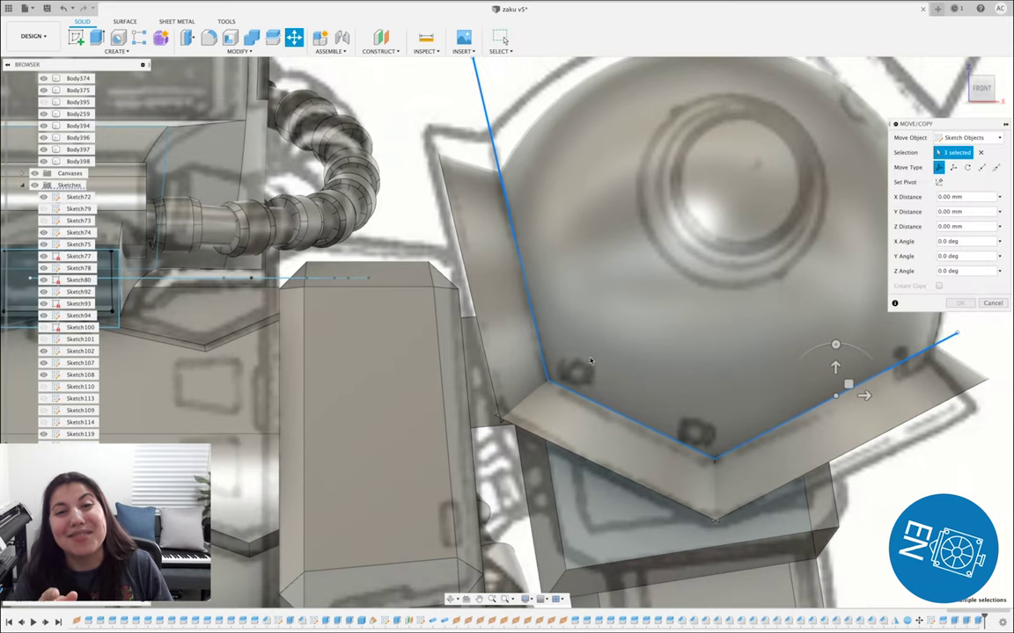
Copy the three sketched armour lines down to the rim's outer edge and shift the copy's upper end point outward.
right_click(837, 380)
left_click(845, 414)
key("m")
left_click(938, 286)
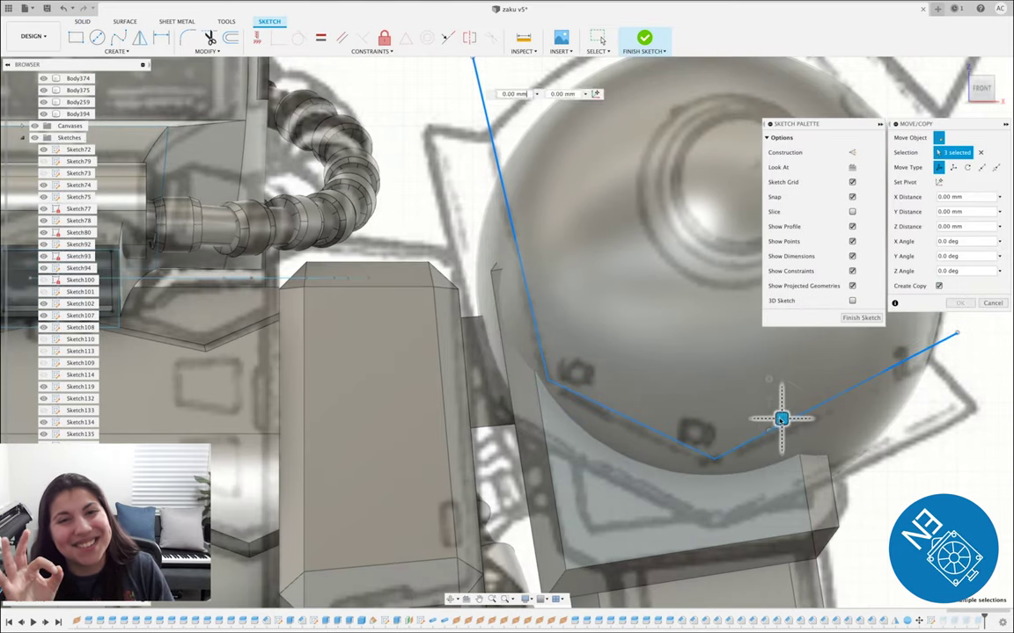
mouse_move(781, 418)
left_mouse_down()
mouse_move(776, 473)
mouse_move(786, 486)
left_mouse_up()
left_click(954, 303)
left_click_drag(480, 129, 417, 126)
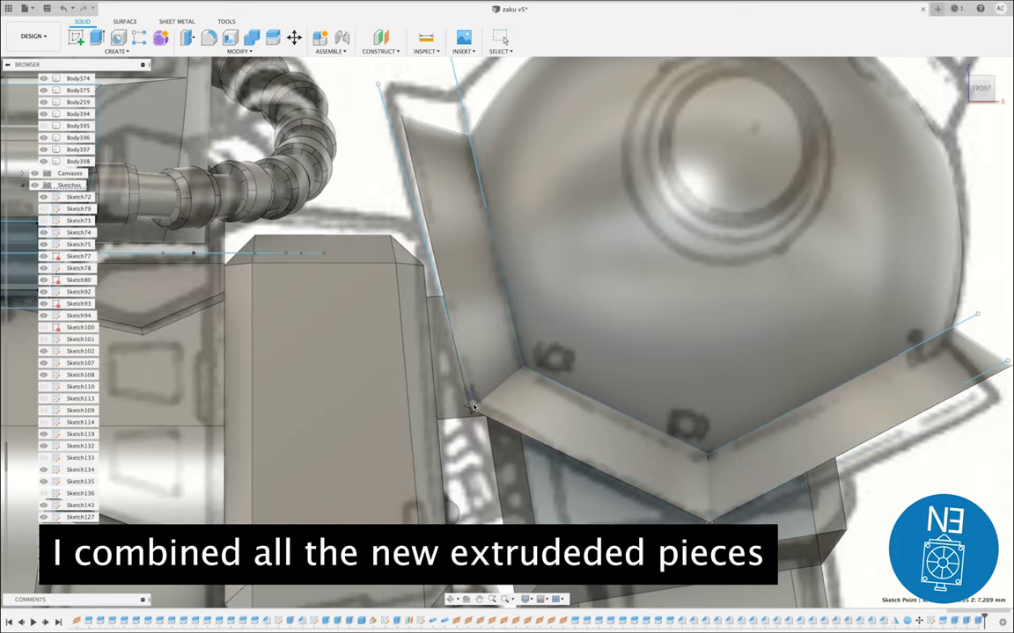
Combine the extruded rim pieces of the shoulder armour with the Join operation, without keeping the tools.
left_click(477, 332)
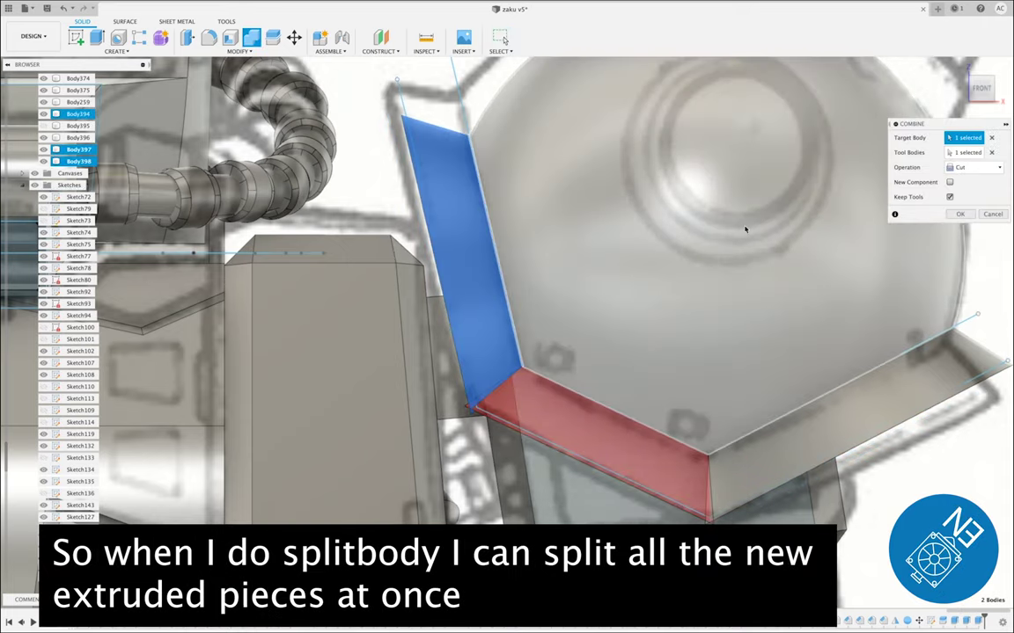
left_click(972, 167)
left_click(961, 181)
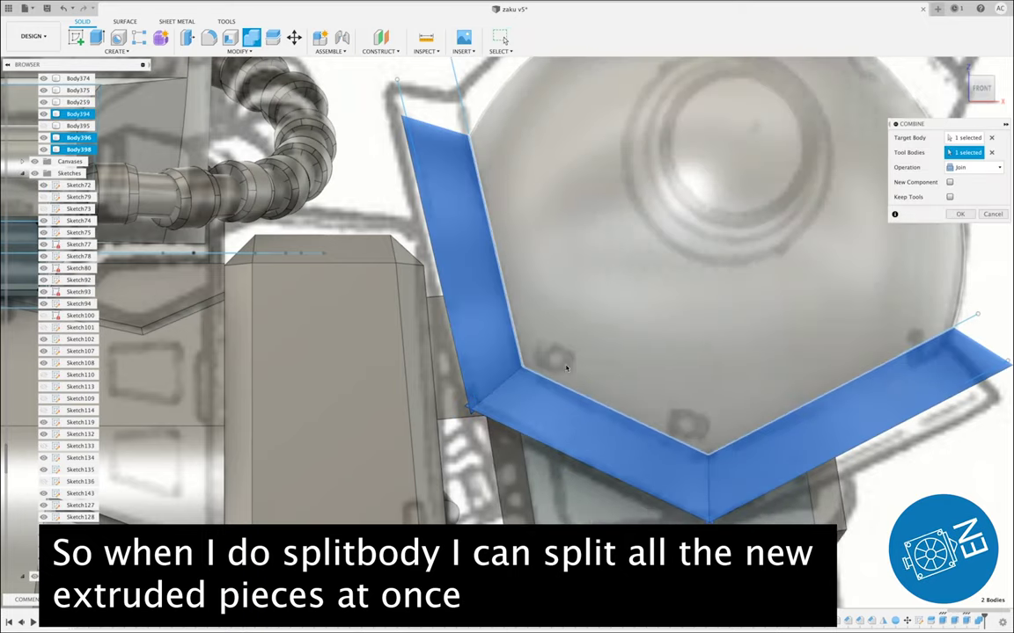
left_click(960, 213)
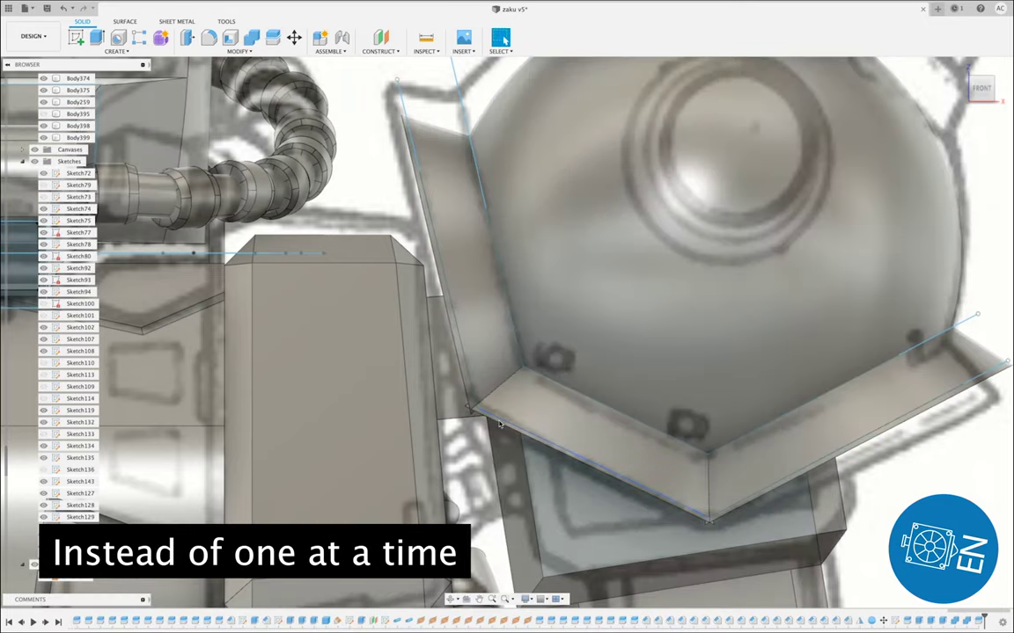
Create a construction plane offset -1.50 mm from the outer face of the armour rim's lower left segment, cutting through the dome's upper part.
scroll(500, 425, "up", 5)
right_click(491, 412)
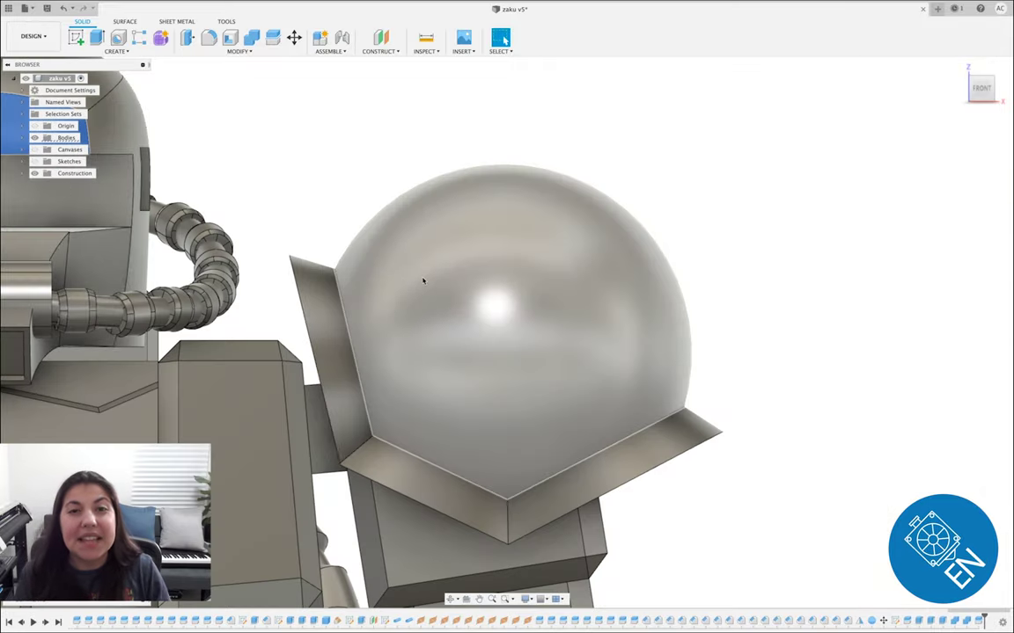
left_click(380, 39)
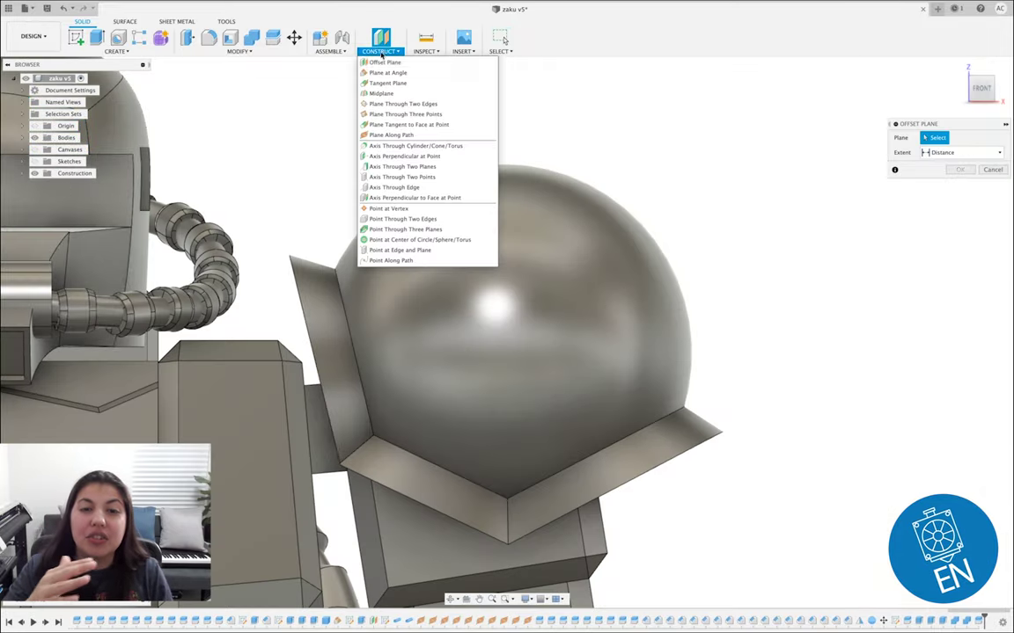
left_click(431, 501)
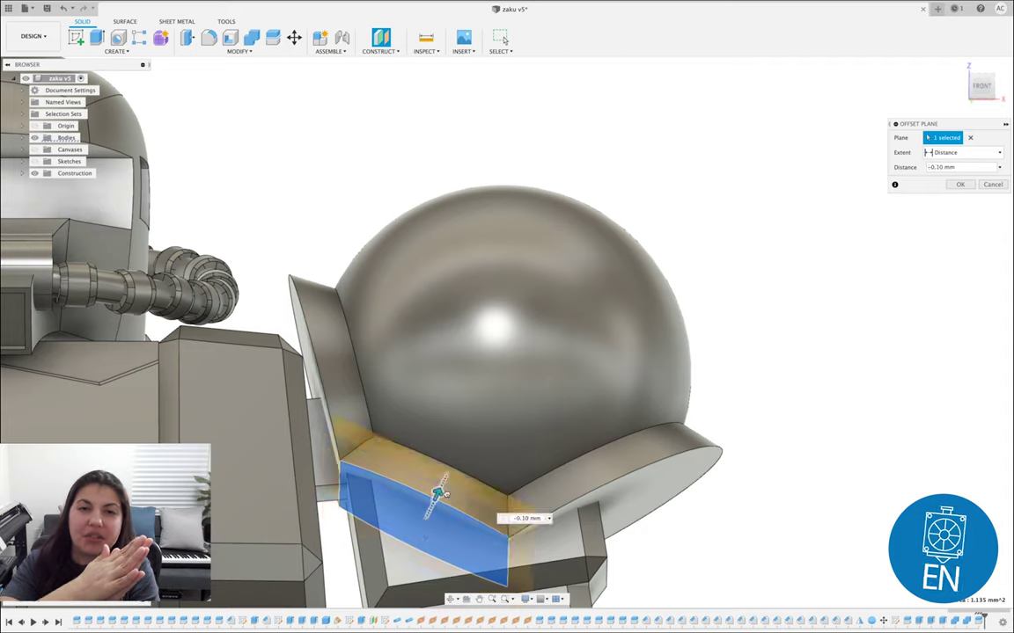
left_click_drag(445, 482, 570, 195)
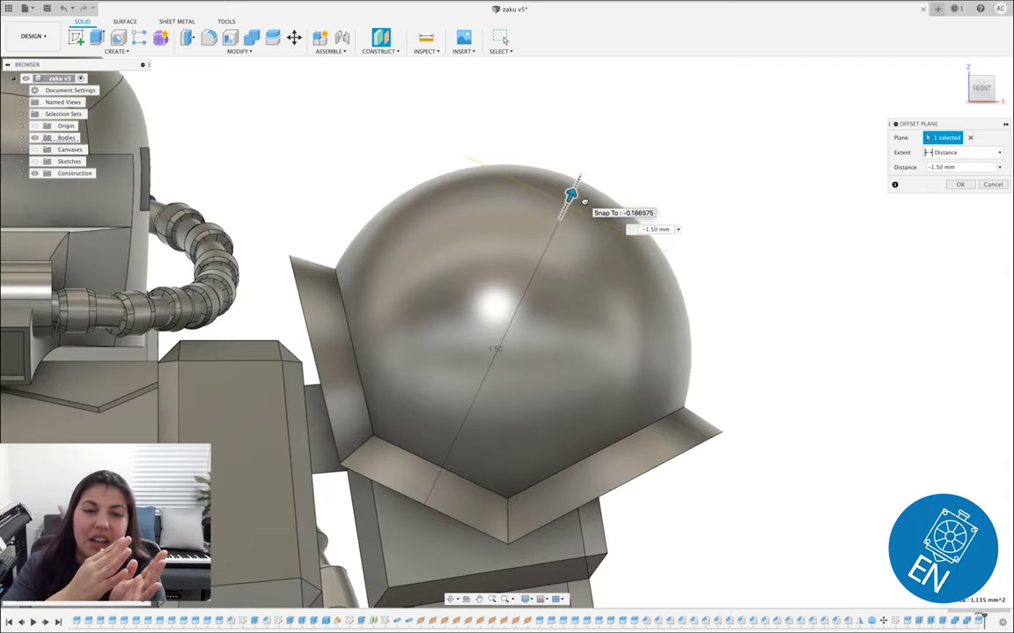
left_click(959, 185)
Start a sketch on the new plane and draw a circle about 0.48 mm in diameter for the spike's base.
middle_click_drag(649, 211, 629, 248, "shift")
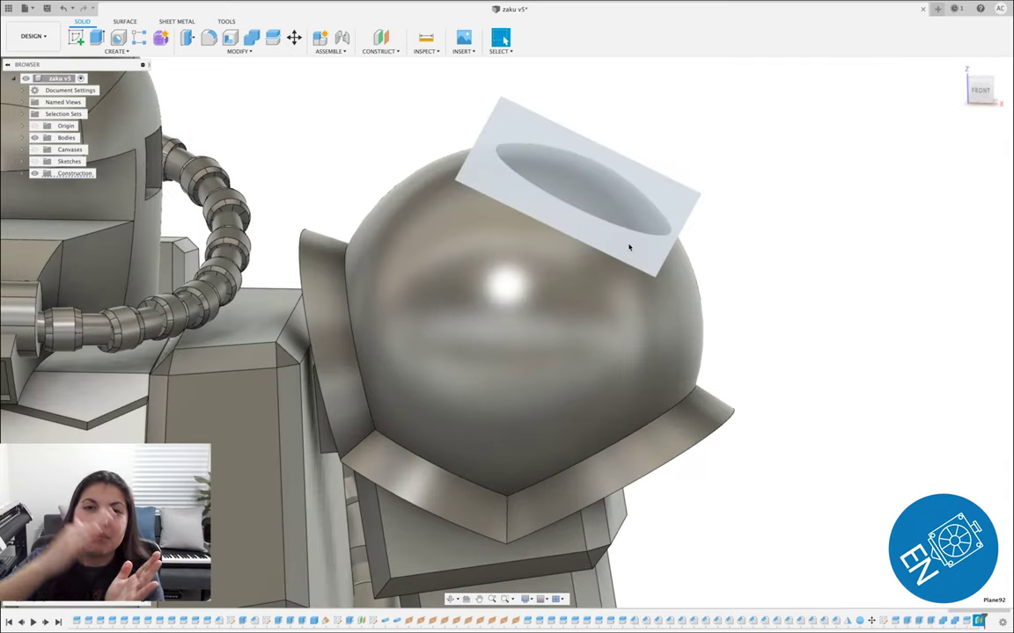
right_click(629, 248)
left_click(616, 296)
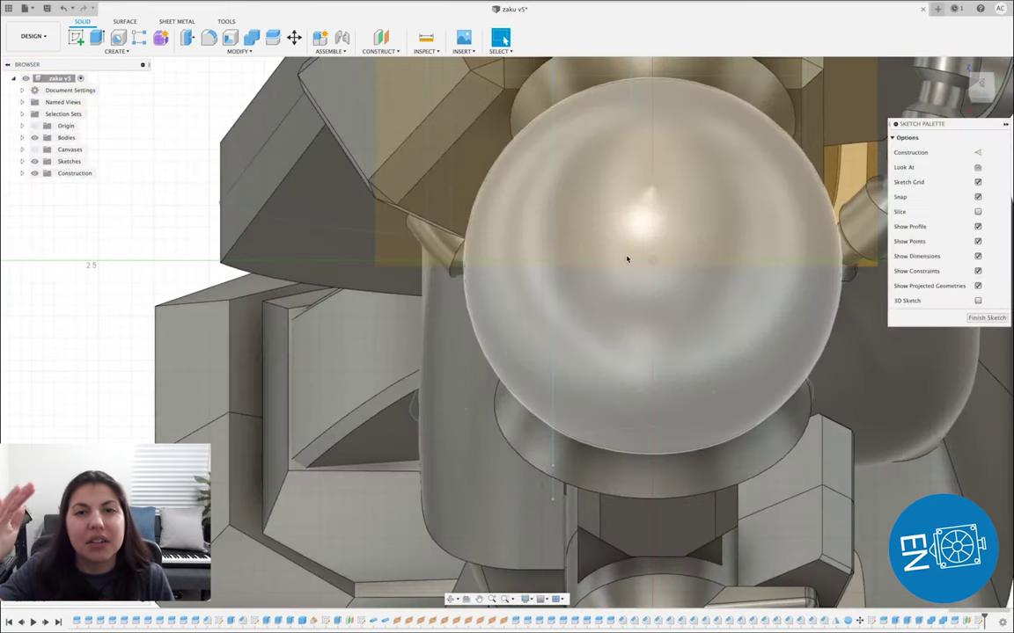
key("c")
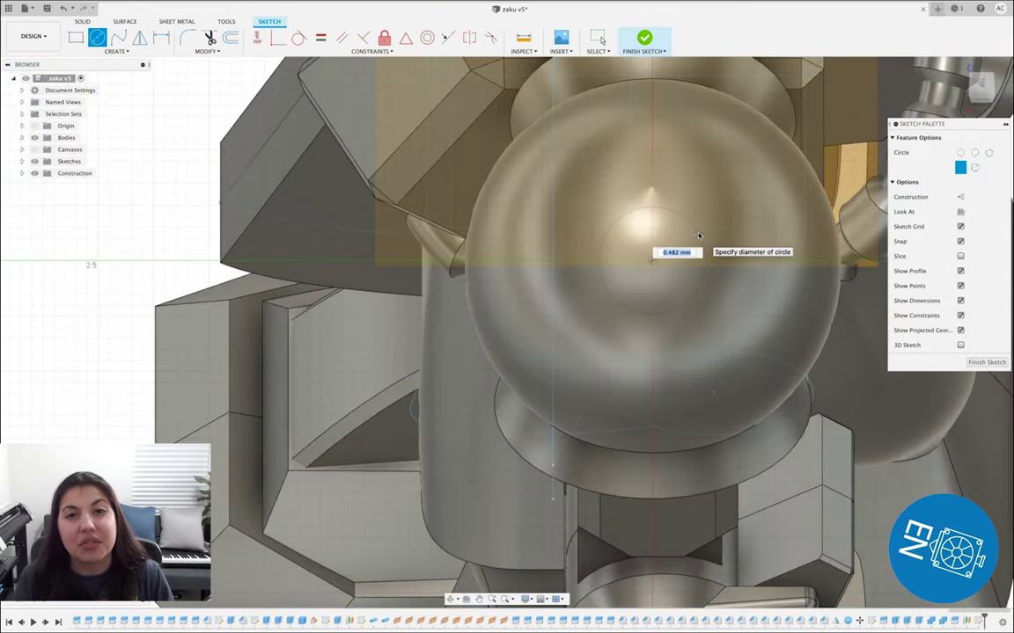
left_click(986, 361)
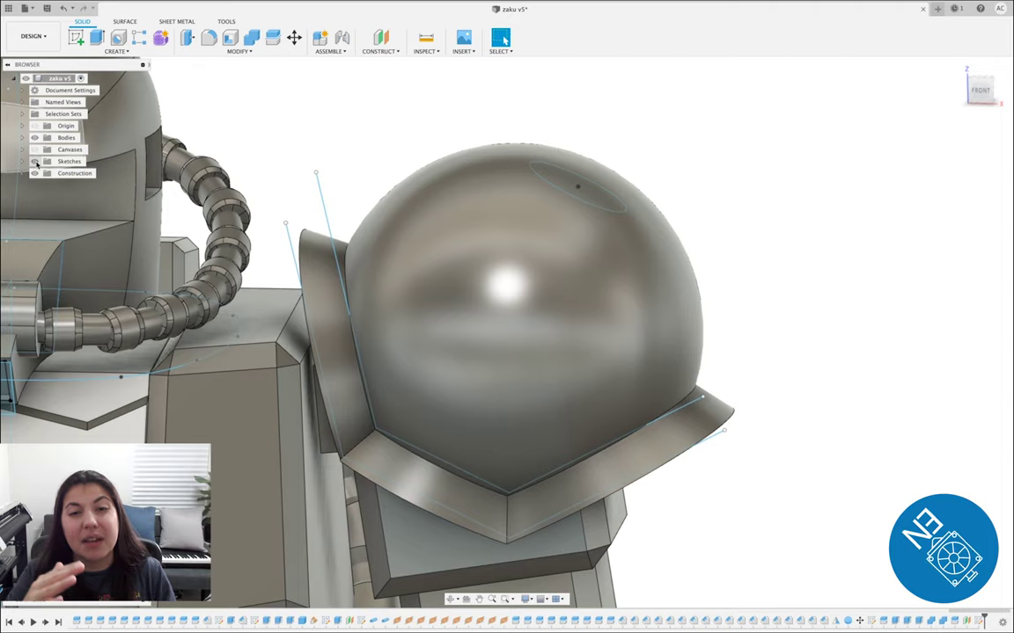
Create a construction plane offset -0.20 mm from the spike's base circle, outward from the dome.
left_click(382, 39)
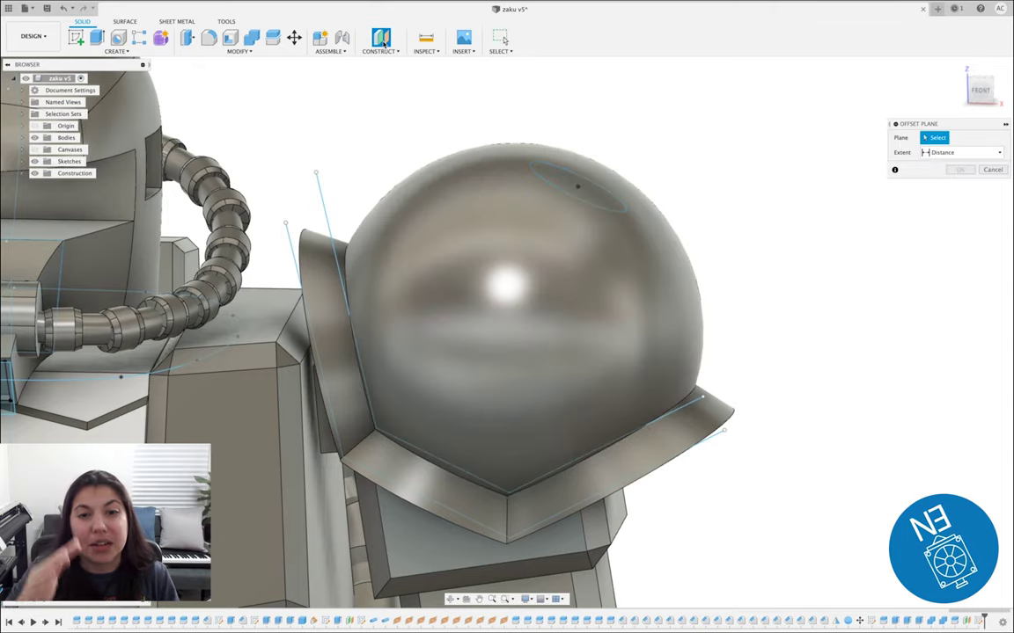
left_click(578, 193)
left_click_drag(592, 154, 601, 138)
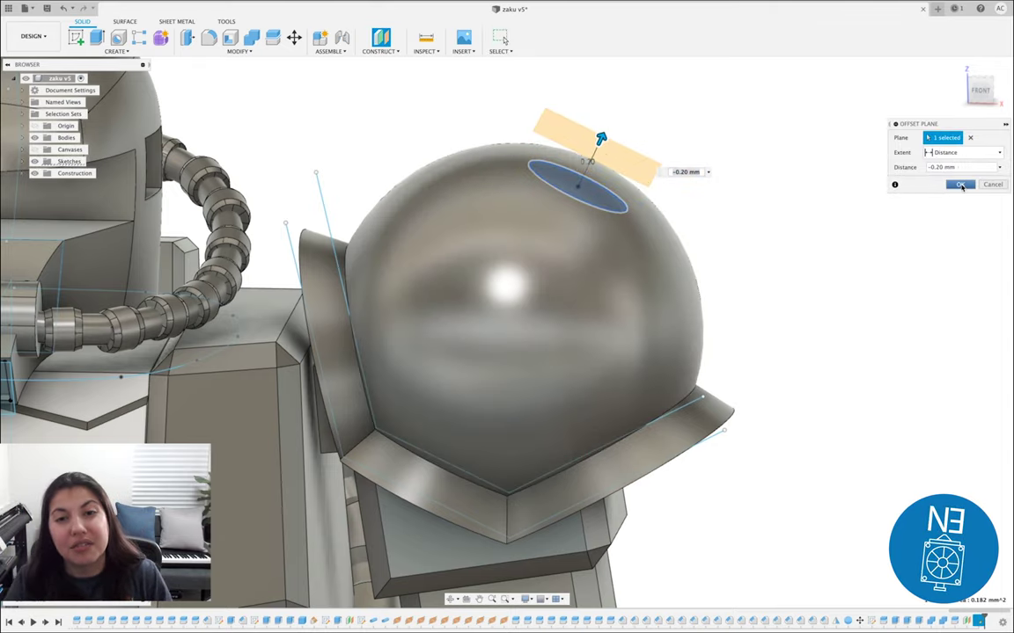
left_click(961, 186)
Sketch a second circle about 0.40 mm in diameter on the new plane above the dome, concentric with the base circle.
left_click(995, 98)
left_click(994, 98)
middle_click_drag(764, 167, 766, 218, "shift")
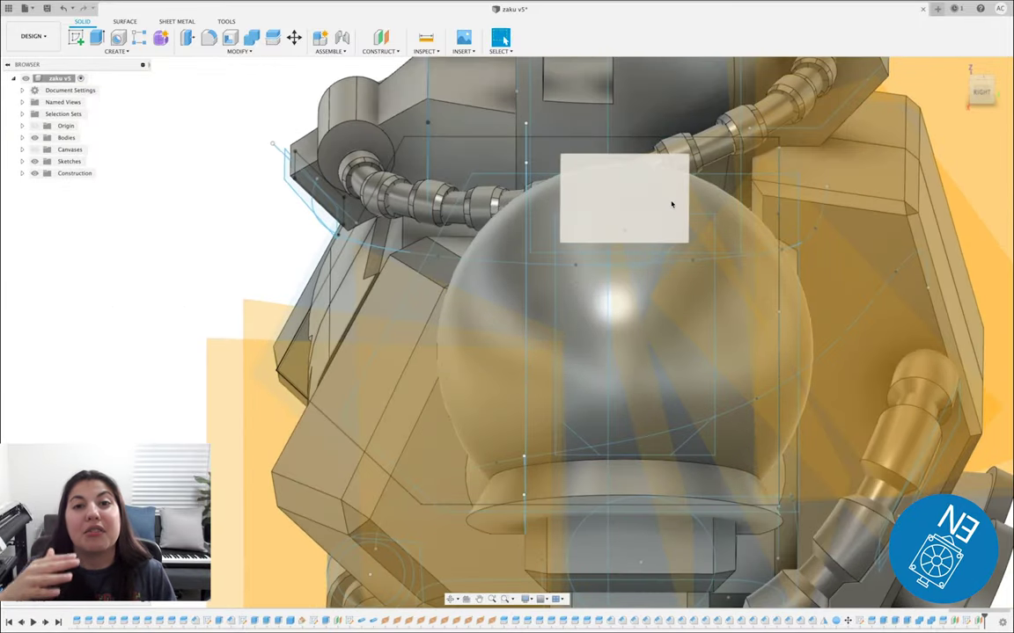
right_click(671, 205)
left_click(673, 230)
key("c")
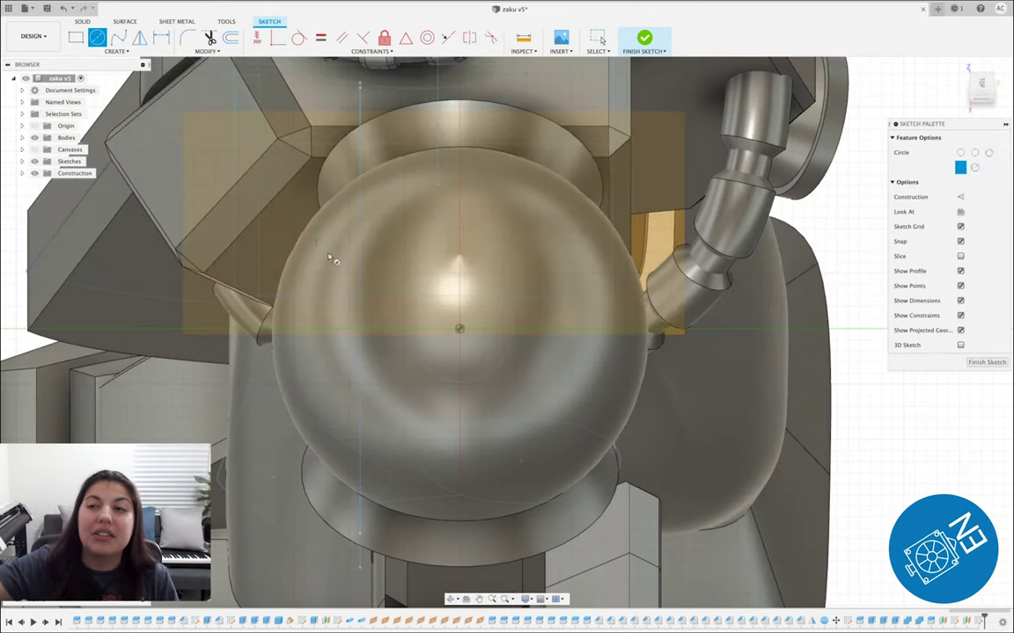
left_click(987, 362)
Create a construction plane offset -0.30 mm from the second circle for the spike's tip.
left_click(970, 95)
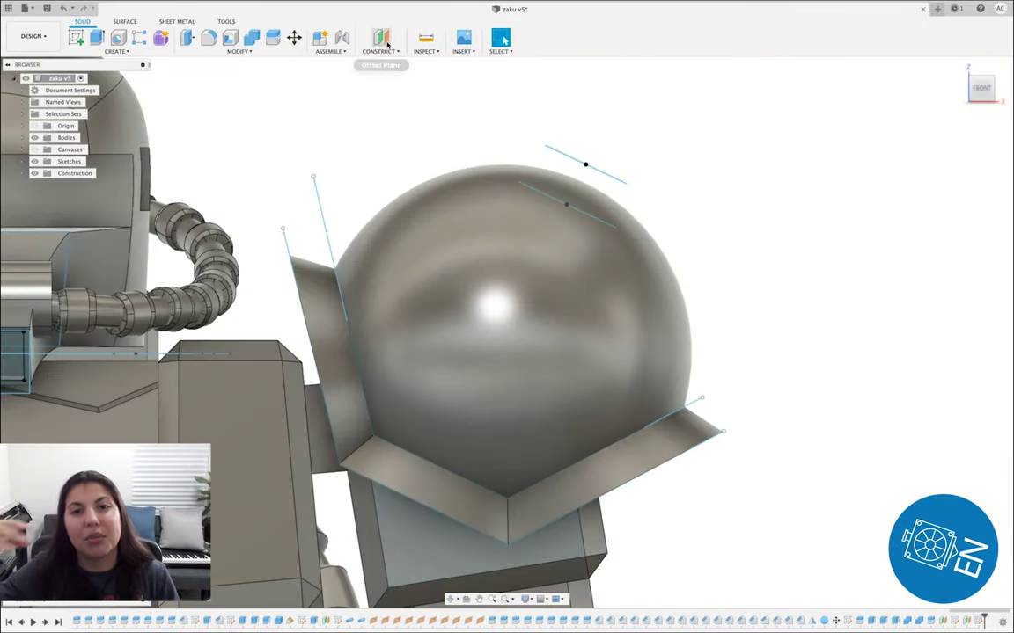
left_click(383, 42)
left_click(599, 172)
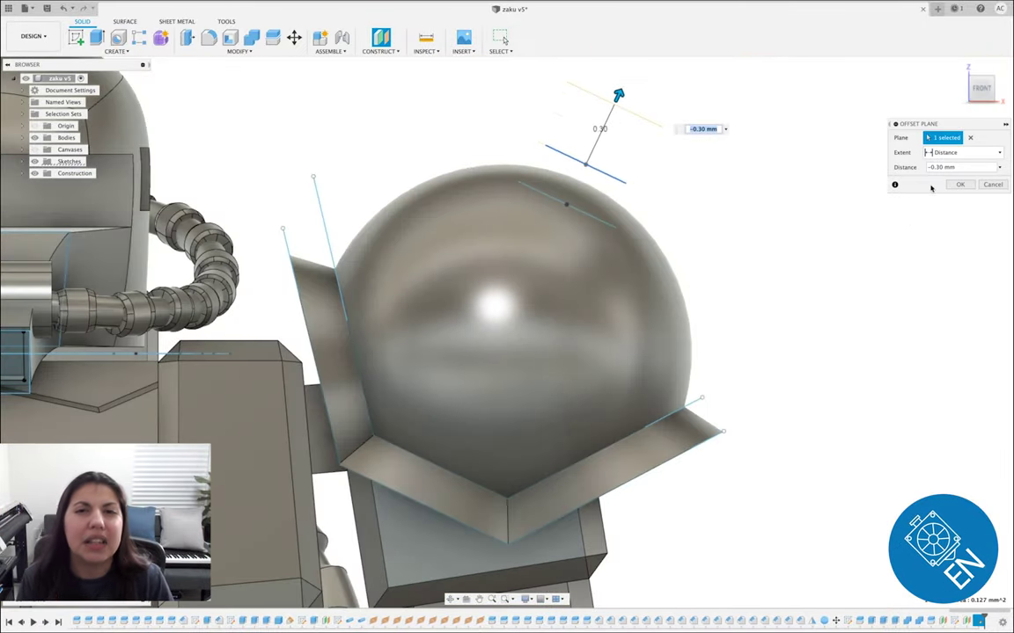
left_click(958, 185)
Start a sketch on the tip plane and draw a small circle about 0.14 mm in diameter, centred above the other circles.
left_click(999, 91)
right_click(616, 116)
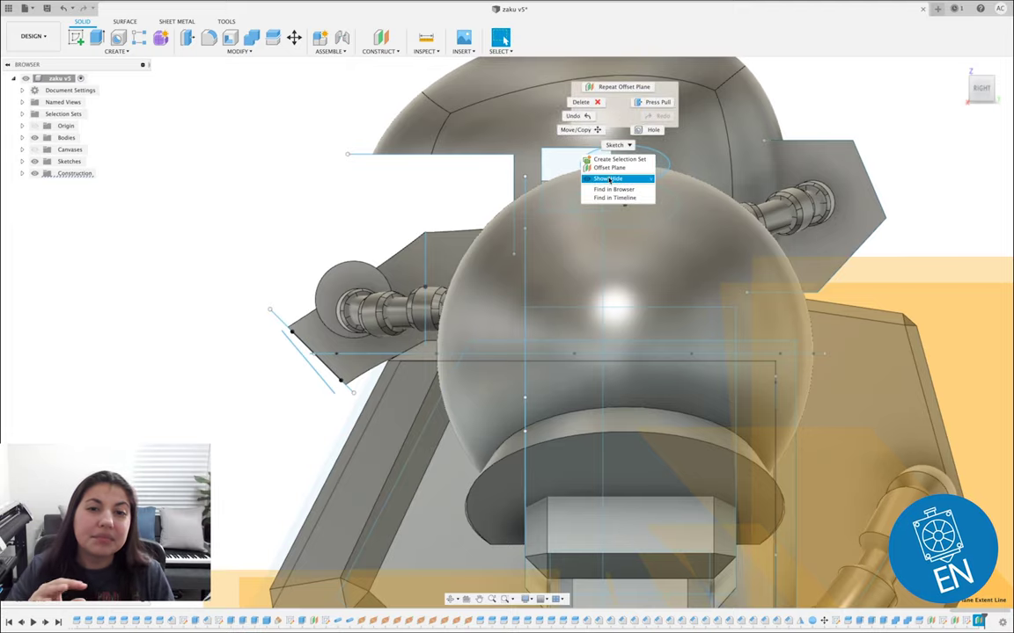
left_click(625, 111)
right_click(625, 111)
left_click(590, 137)
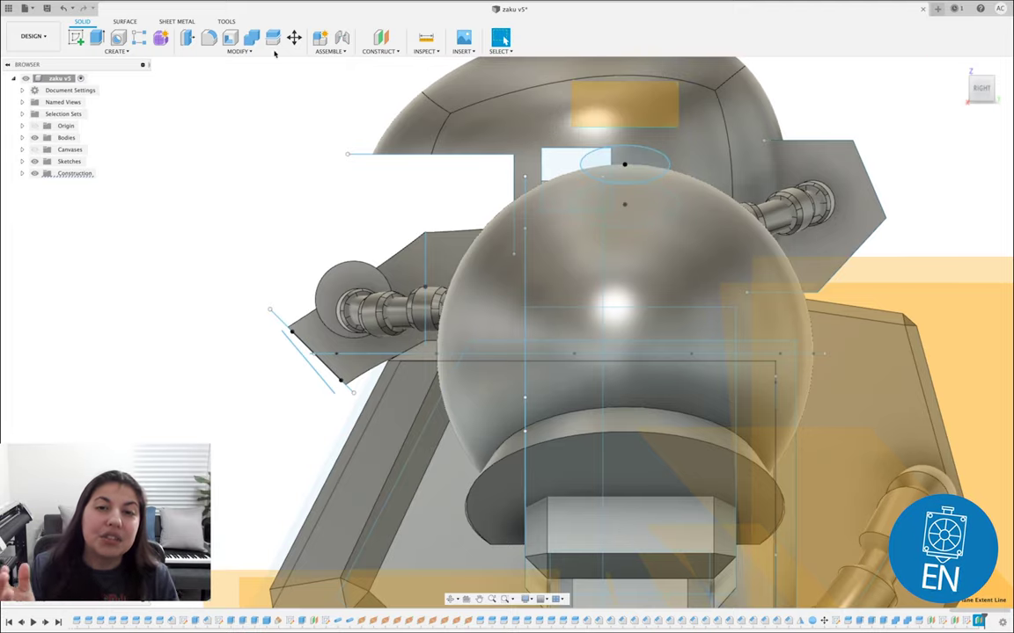
left_click(97, 38)
left_click(96, 38)
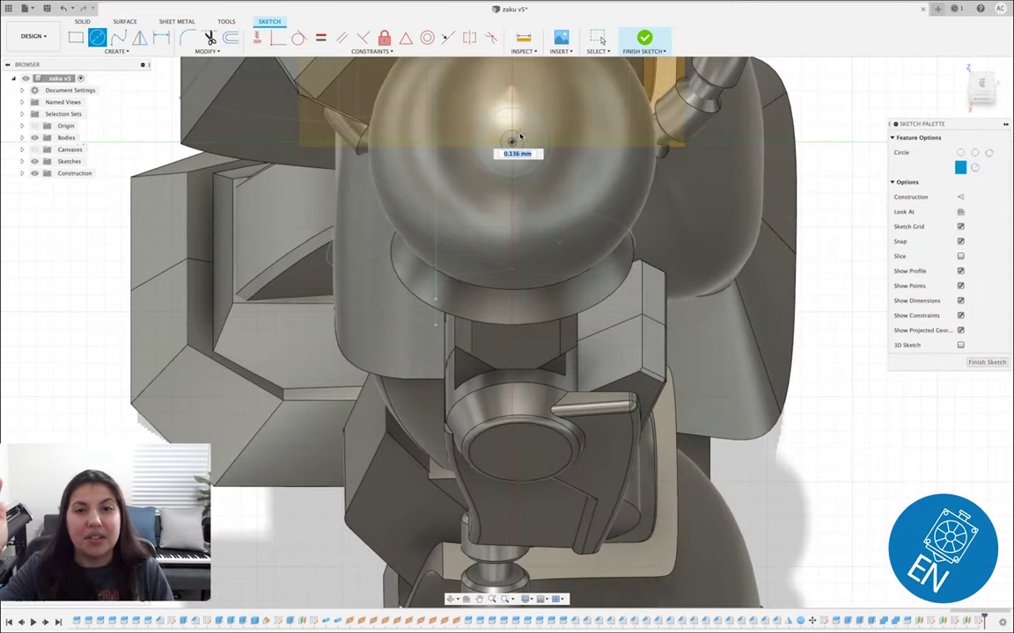
left_click(644, 45)
Loft between the base circle and the second circle as a new body, removing the tip point from the loft profiles.
left_click(91, 51)
left_click(92, 135)
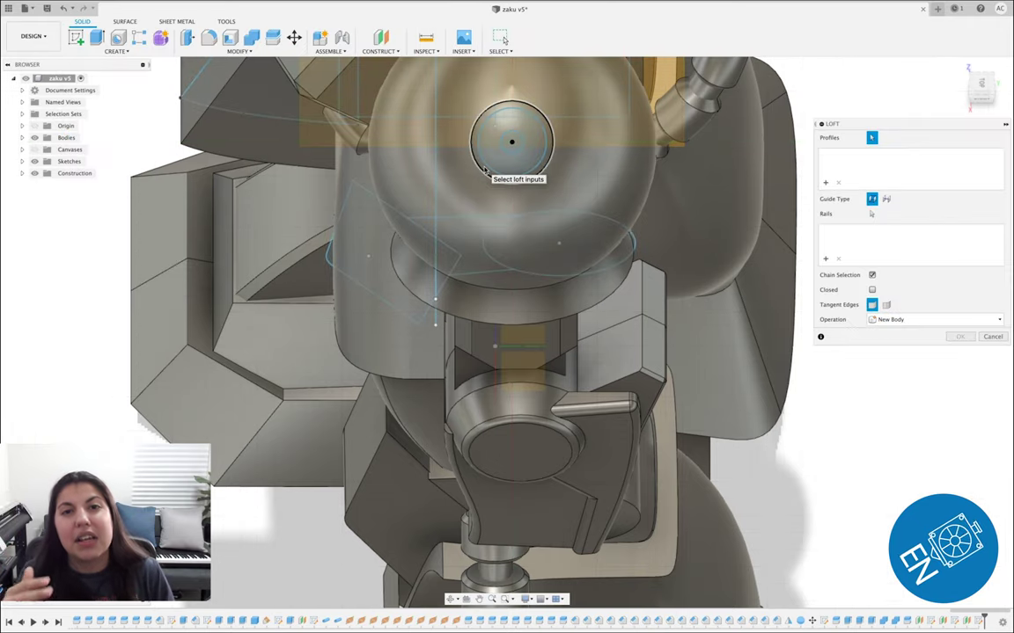
left_click(503, 153)
left_click(502, 152)
left_click(510, 141)
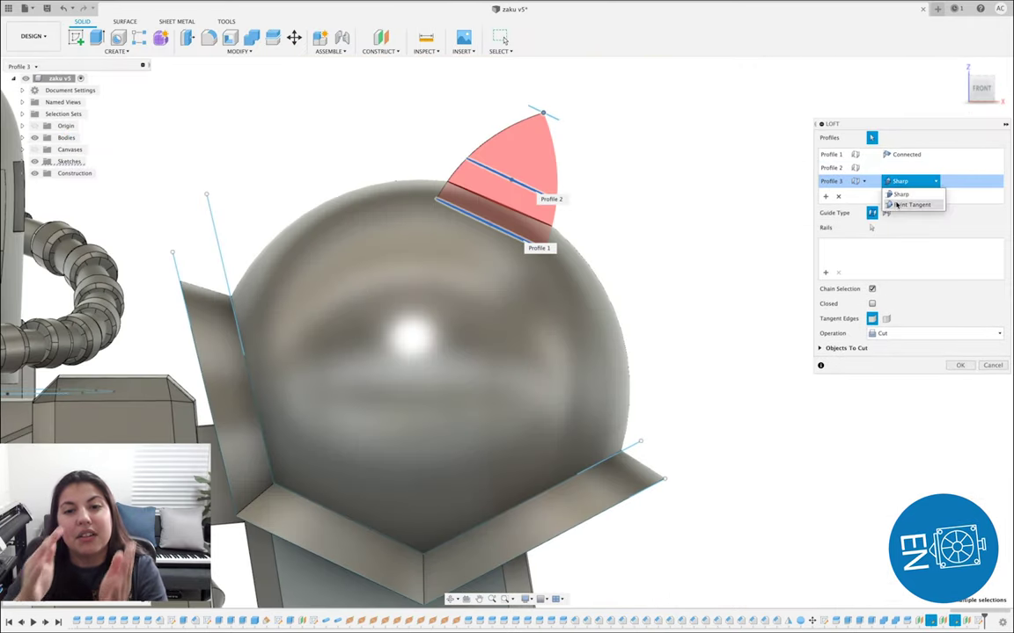
left_click(906, 204)
left_click(954, 364)
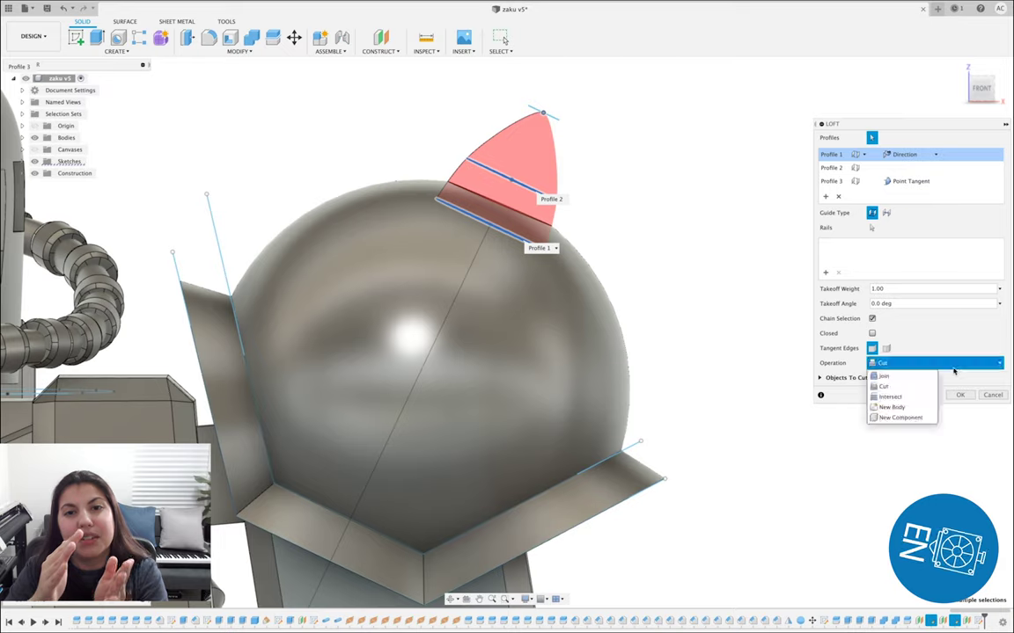
left_click(892, 407)
left_click(840, 186)
left_click(838, 196)
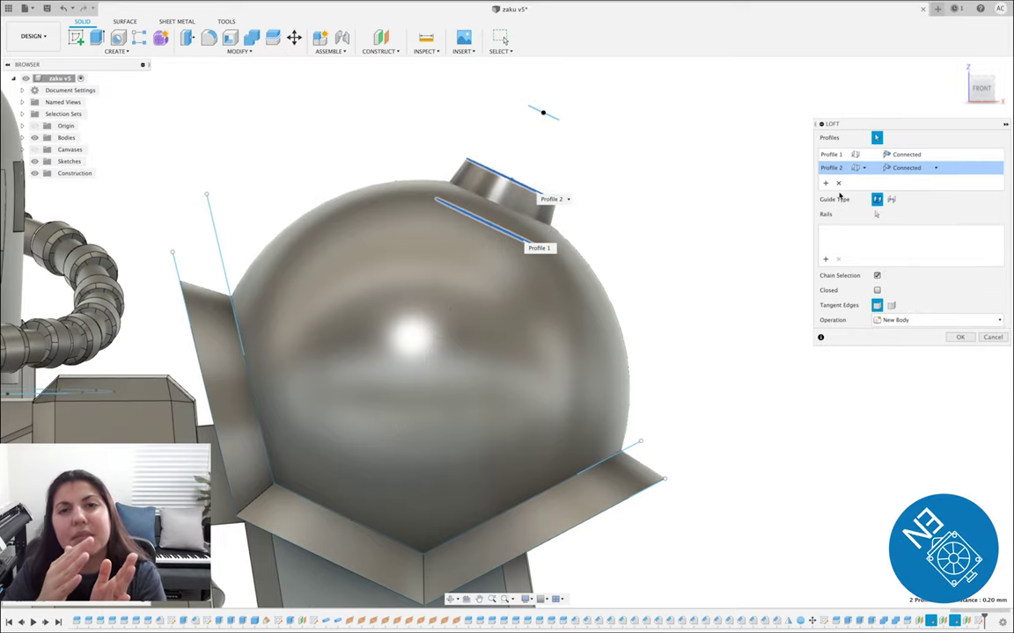
left_click(954, 340)
Edit the sketch of the second circle and add a slightly smaller circle inside it with an inward offset.
left_click_drag(982, 86, 976, 96)
middle_click_drag(539, 128, 519, 189, "shift")
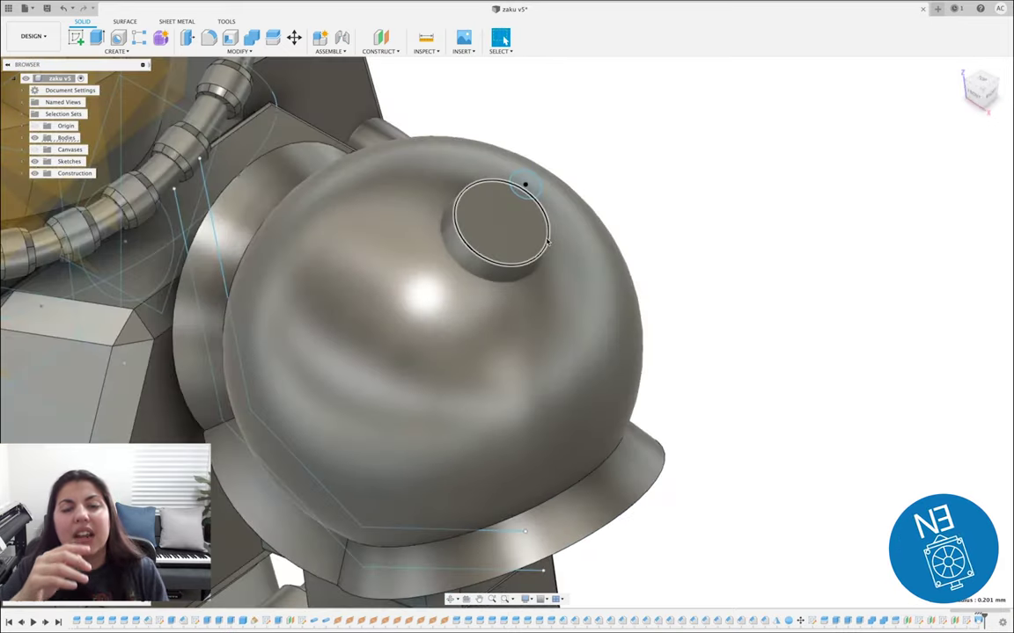
left_click(497, 225)
right_click(502, 231)
right_click(526, 261)
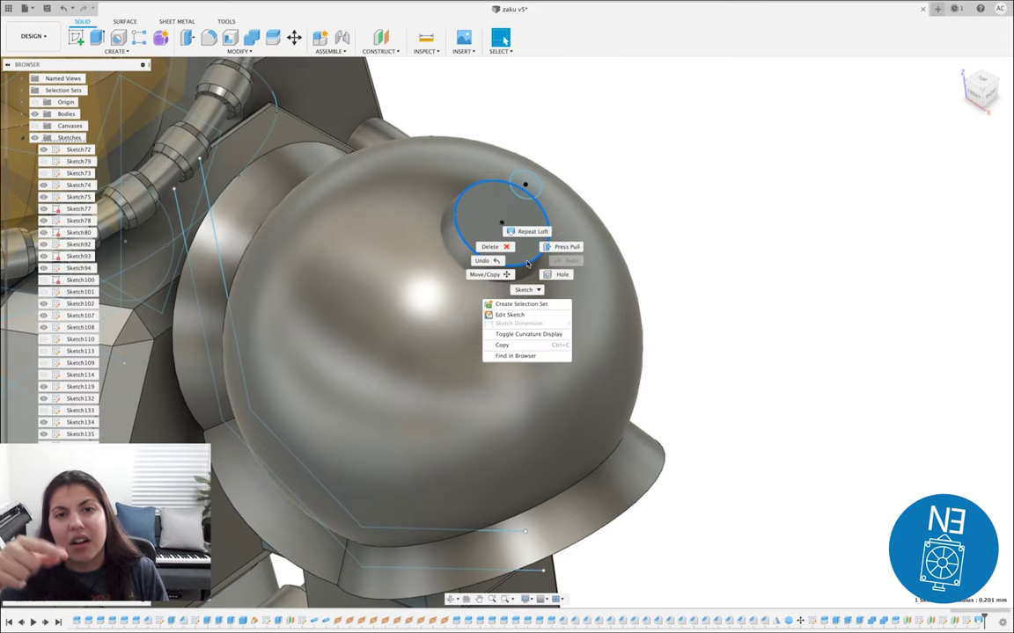
left_click(512, 315)
key("o")
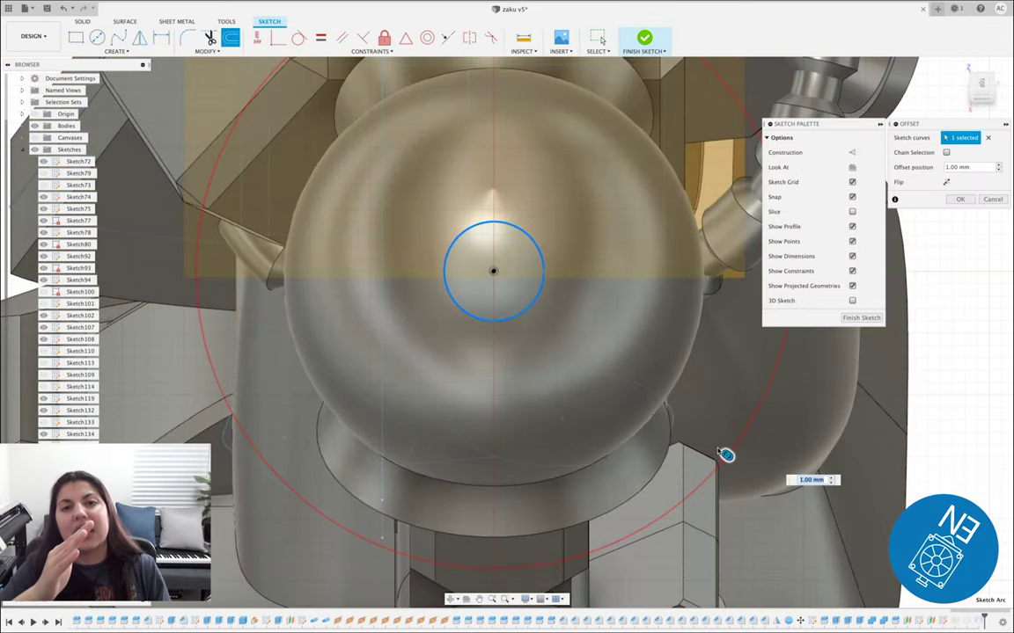
left_click(960, 199)
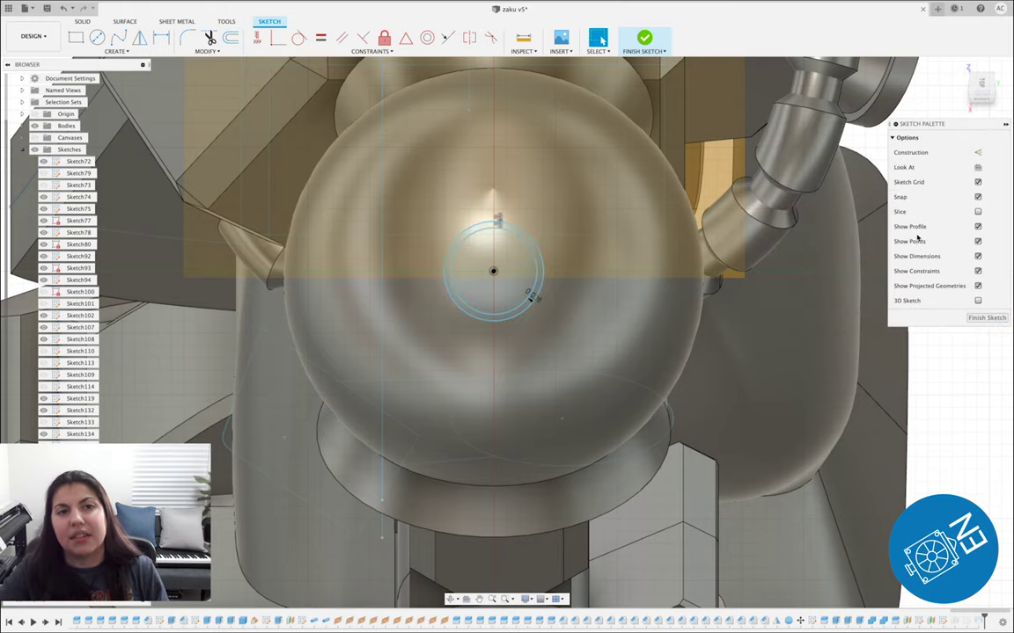
left_click(644, 39)
Loft from the inner offset circle to the centre point of the tip circle to form the spike's sharp cone.
left_click(123, 51)
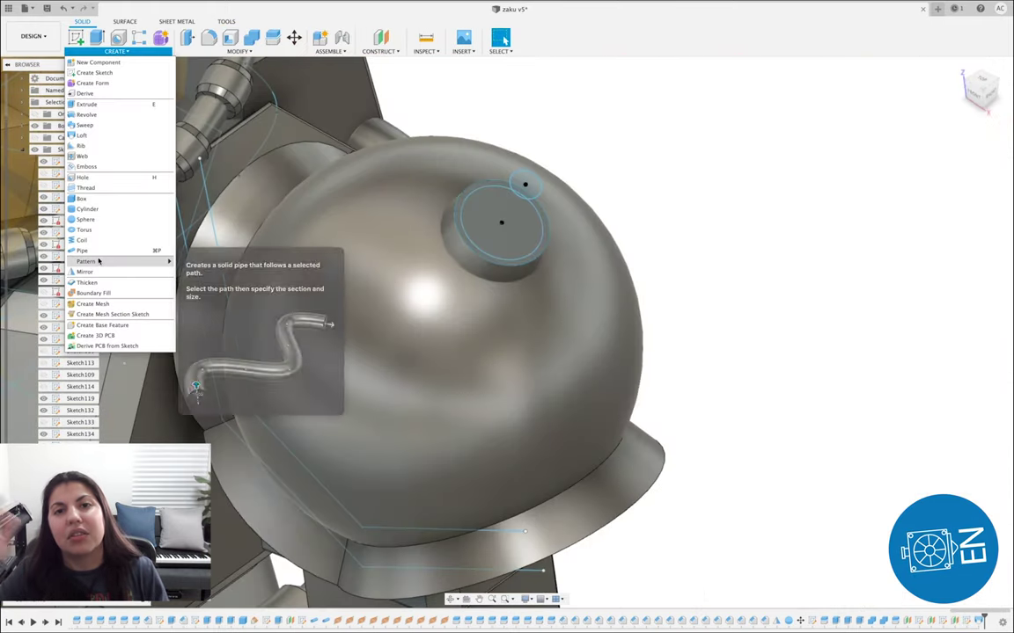
left_click(109, 136)
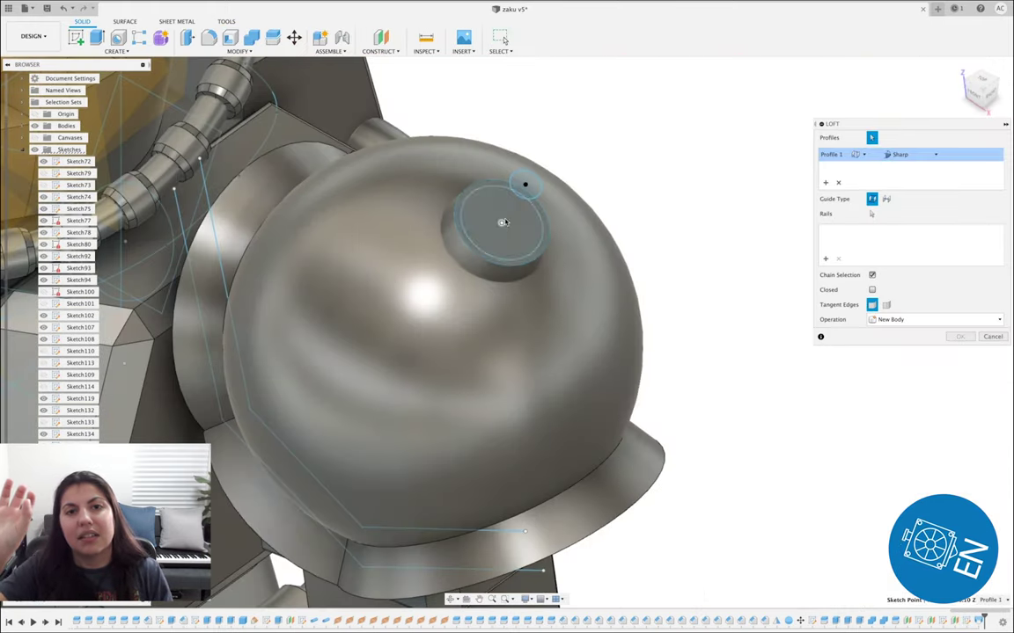
left_click(524, 183)
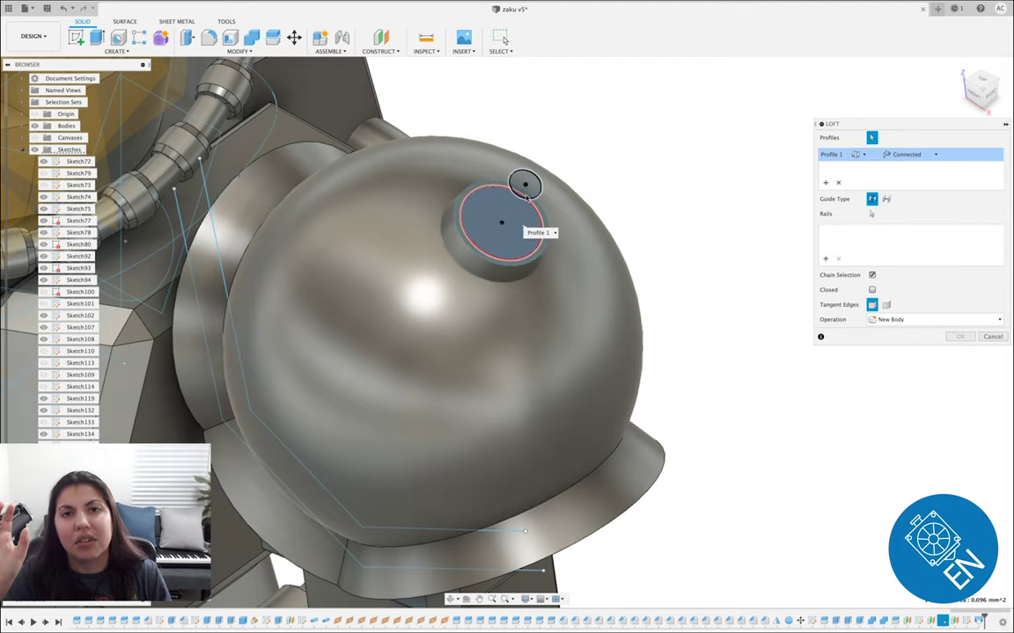
left_click(526, 188)
left_click(977, 90)
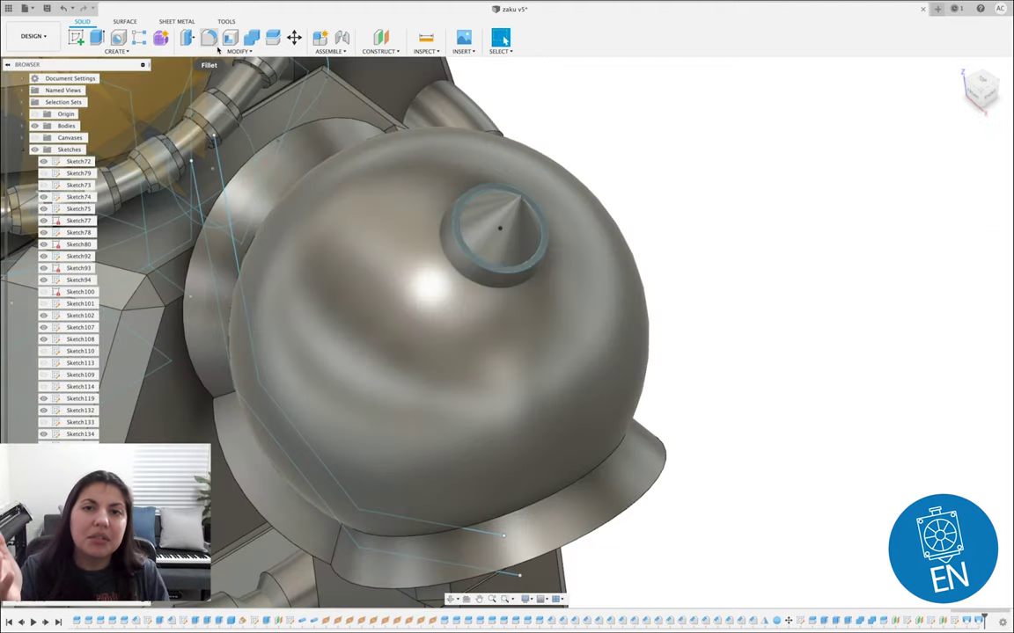
Draft the side face of the spike's base relative to its top face so that it flares out towards the dome.
left_click(239, 51)
left_click(201, 110)
left_click(485, 279)
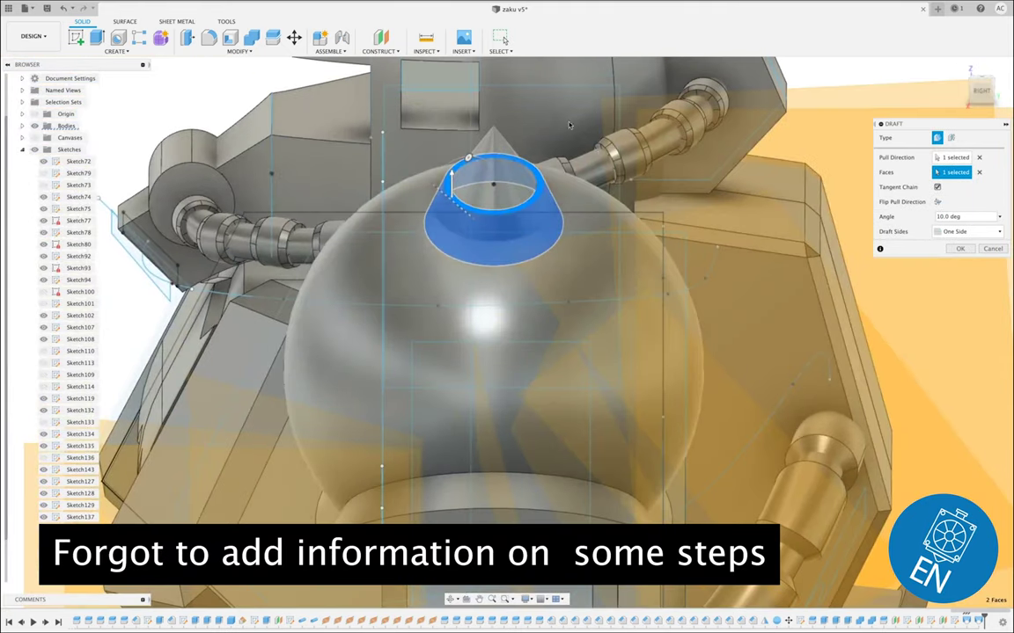
mouse_move(471, 156)
left_mouse_down()
mouse_move(458, 164)
mouse_move(478, 158)
left_mouse_up()
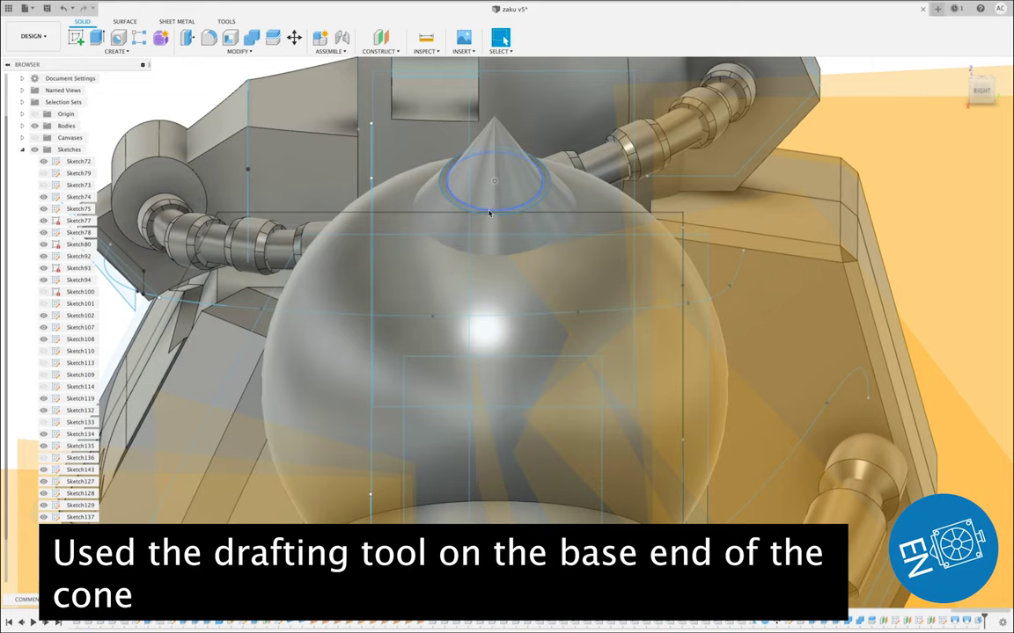
Edit the spike's middle sketch to narrow the gap between its two concentric circles.
right_click(483, 220)
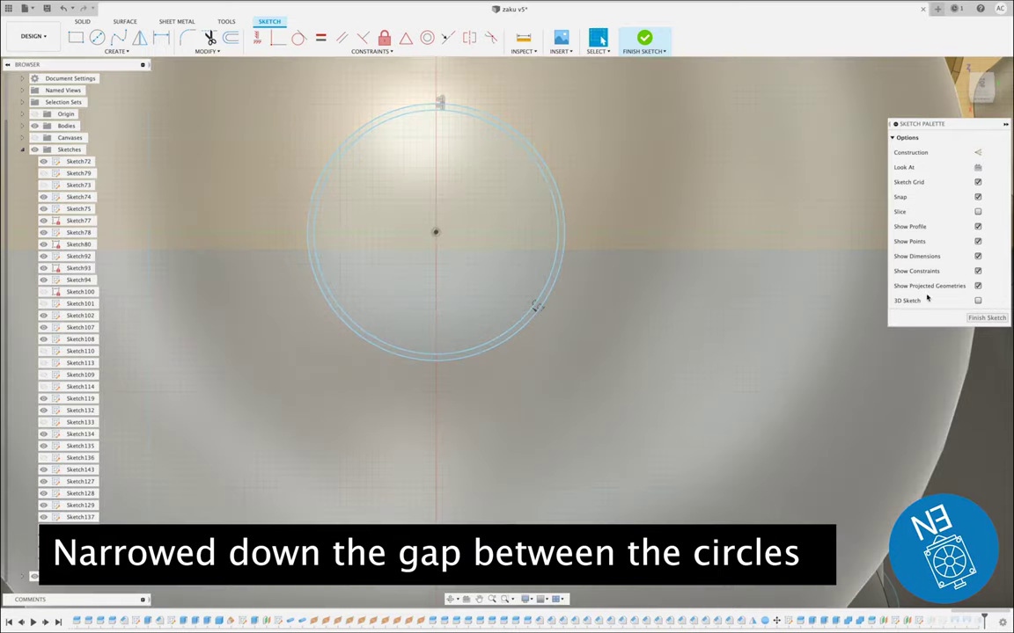
left_click(986, 318)
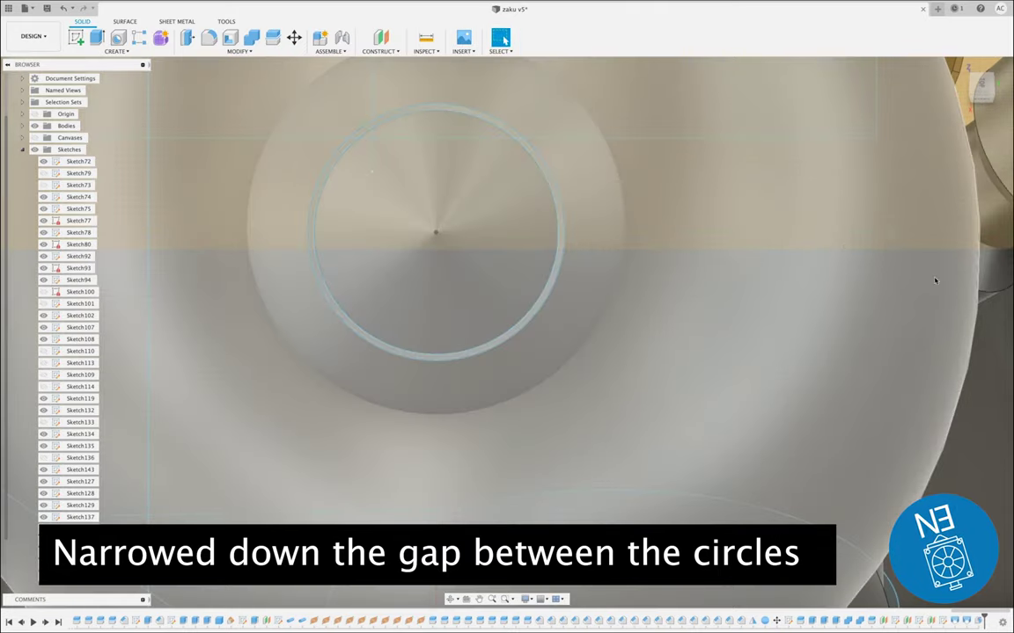
Start a copy of the spike body on top of the shoulder dome and turn the copy to point forward.
scroll(935, 278, "down", 3)
middle_click_drag(935, 278, 901, 134, "shift")
scroll(901, 134, "down", 3)
left_click(969, 89)
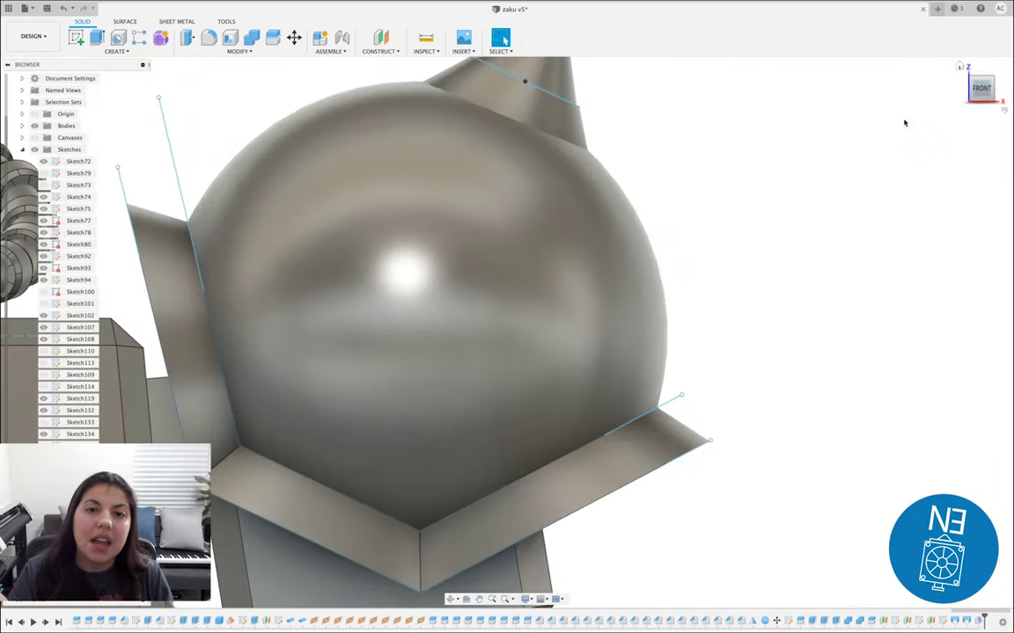
middle_click_drag(751, 156, 708, 263)
left_click(483, 141)
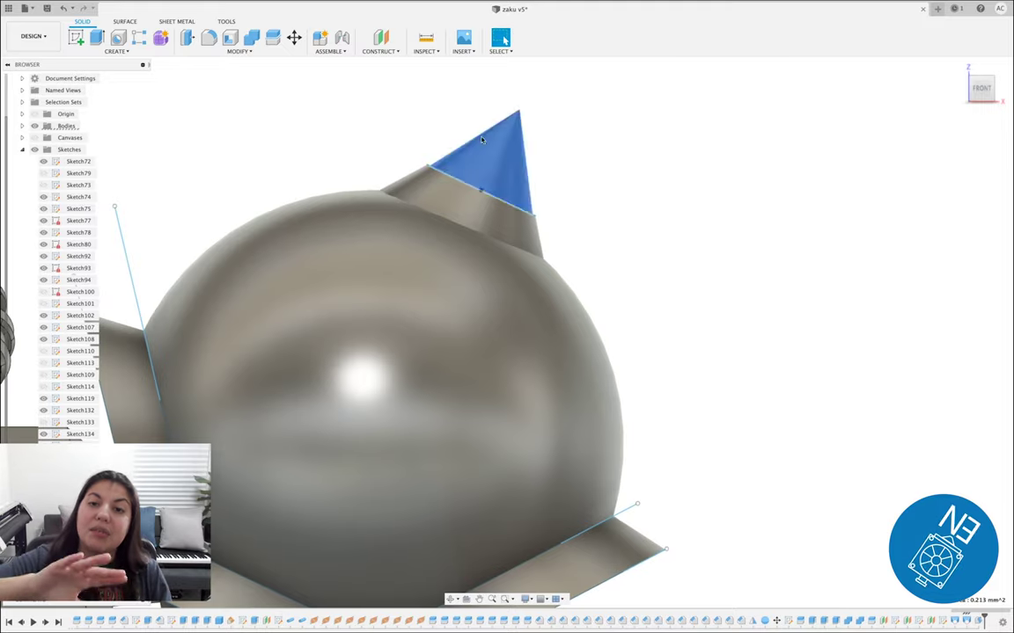
right_click(493, 171)
left_click(460, 187)
left_click(968, 139)
left_click(956, 161)
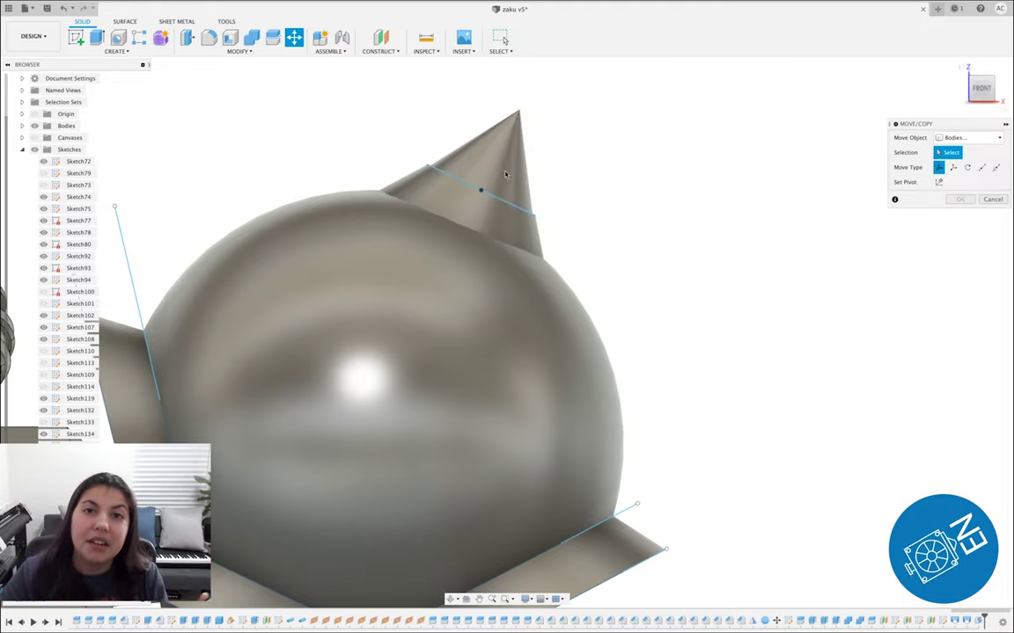
left_click(1002, 90)
left_click_drag(723, 190, 543, 190)
left_click_drag(971, 99, 970, 125)
left_click_drag(543, 199, 491, 172)
Position the spike copy on the front of the dome, finishing with a nudge of about -0.056 mm in X and -0.037 mm in Y.
left_click_drag(461, 199, 388, 198)
left_click_drag(417, 181, 417, 332)
scroll(417, 333, "up", 3)
middle_click_drag(417, 333, 517, 296)
middle_click_drag(476, 325, 333, 380, "shift")
left_click_drag(334, 380, 370, 404)
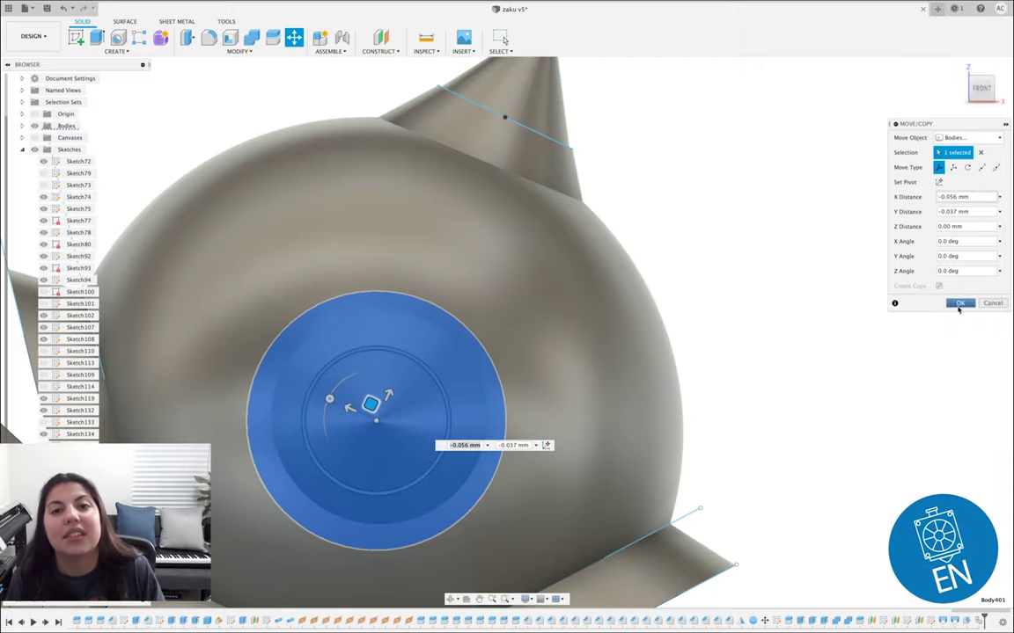
left_click(959, 304)
Copy the front spike body, turn the copy to point backwards and move it through to the rear of the dome.
middle_click_drag(607, 352, 563, 299, "shift")
left_click(981, 88)
right_click(503, 410)
left_click(509, 381)
left_click(968, 138)
left_click(962, 162)
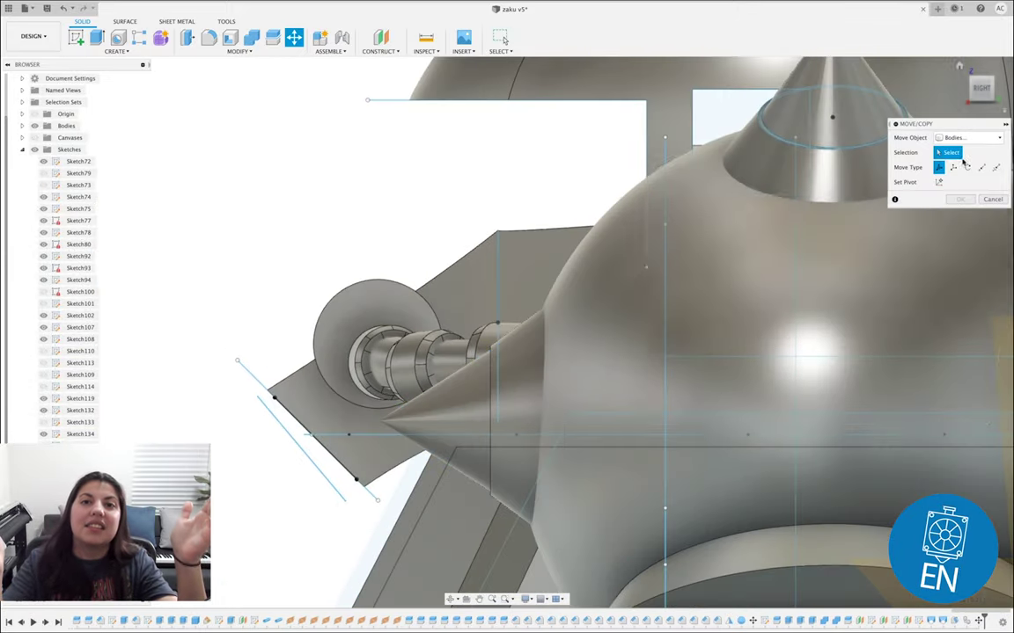
left_click(521, 391)
scroll(523, 387, "down", 5)
left_click(938, 286)
left_click_drag(454, 408, 793, 407)
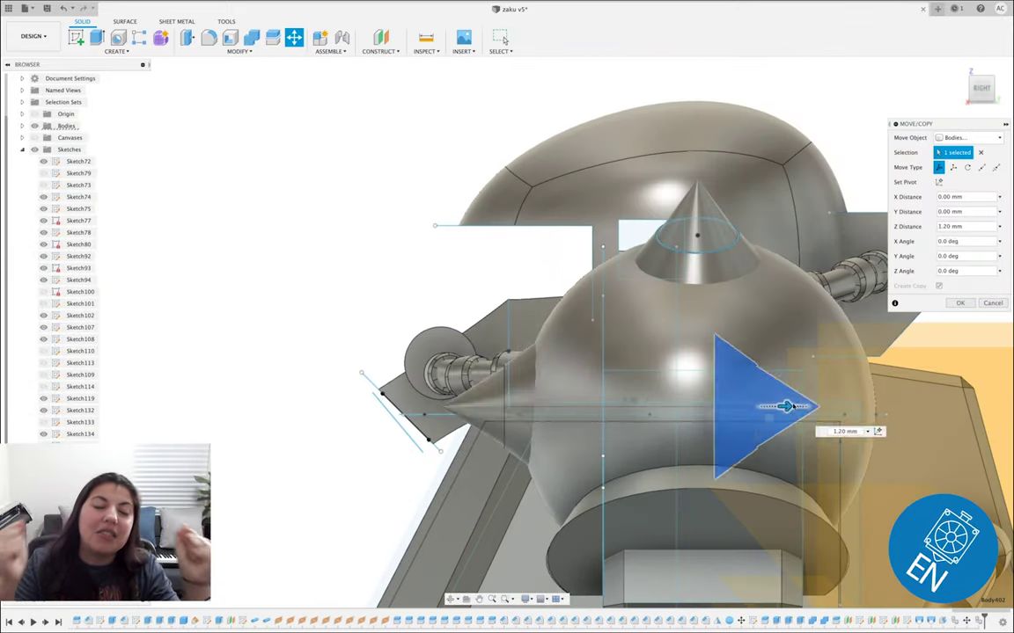
middle_click_drag(792, 406, 893, 409, "shift")
scroll(893, 409, "up", 3)
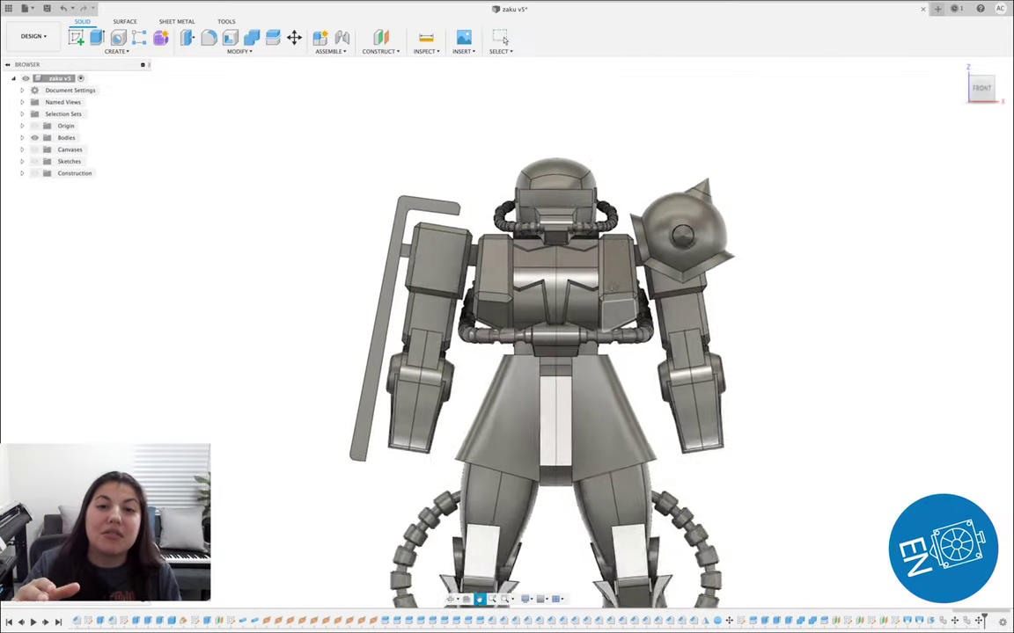
mouse_move(968, 106)
middle_mouse_down("shift")
mouse_move(802, 244)
mouse_move(879, 239)
mouse_move(796, 246)
middle_mouse_up("shift")
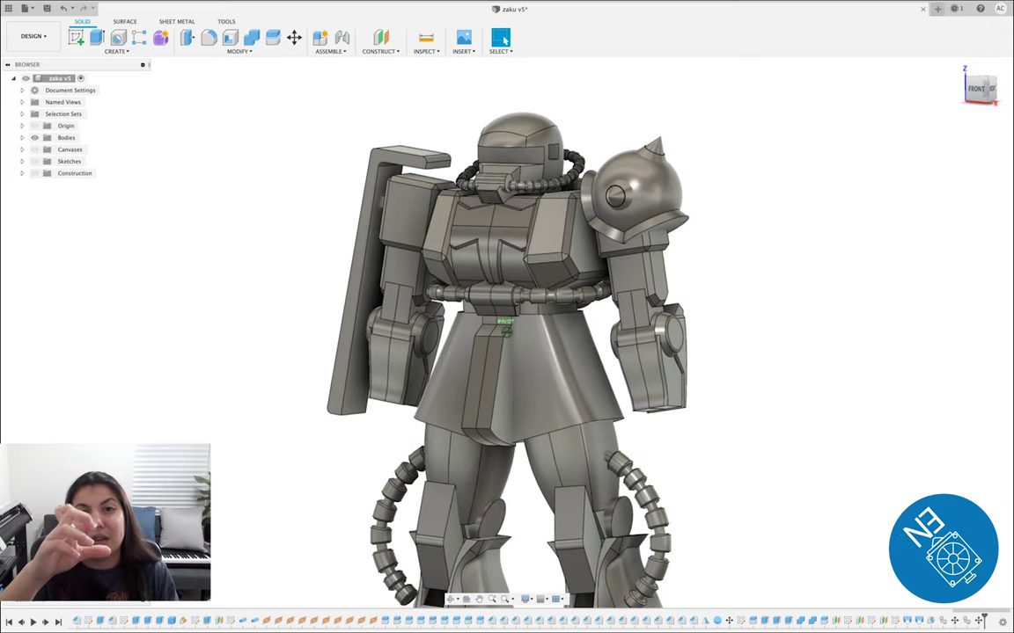
middle_click_drag(754, 287, 763, 218)
scroll(755, 244, "down", 1)
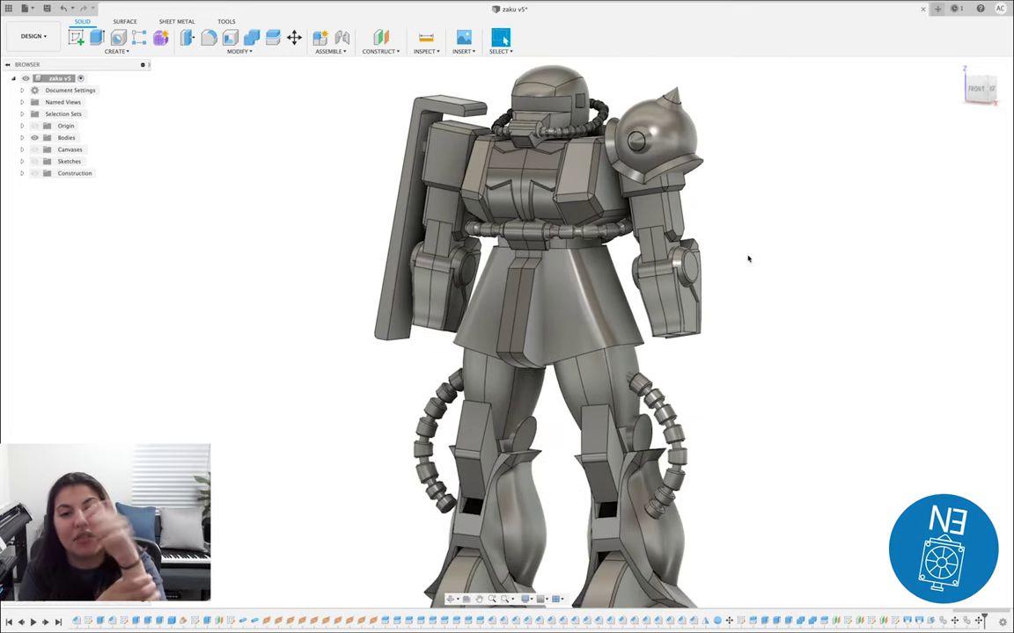
middle_click_drag(732, 296, 756, 259)
scroll(738, 334, "down", 2)
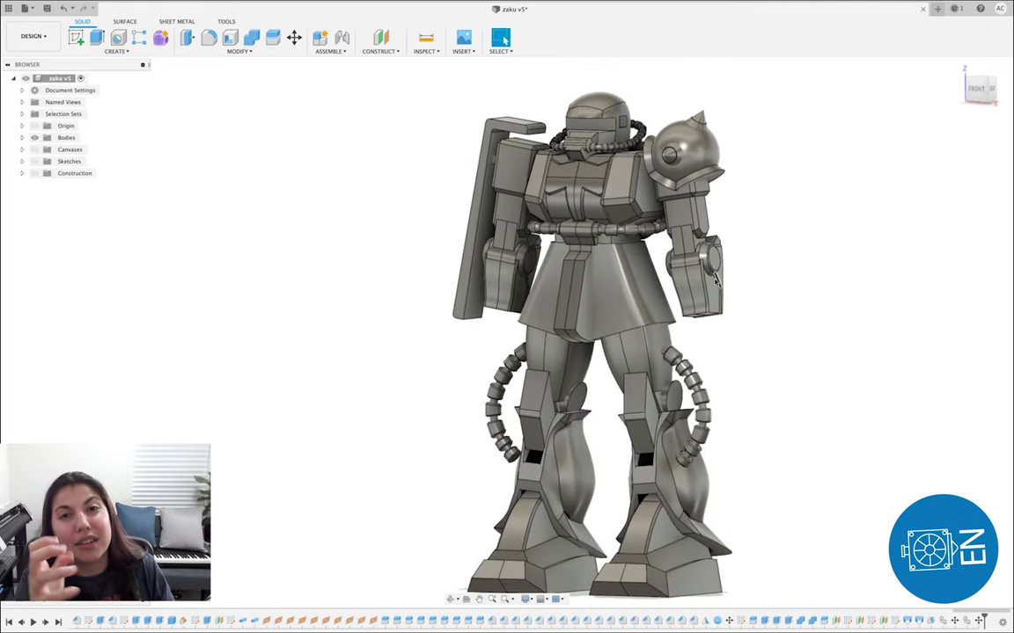